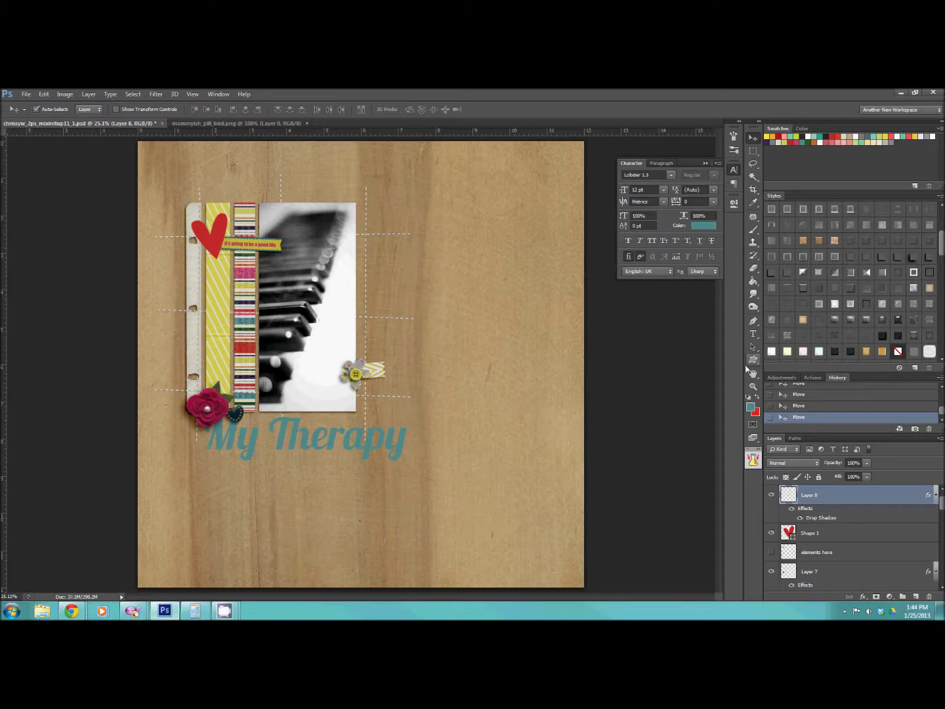
# Step: Zoom in on the red heart at the top of the strips
pyautogui.click(753, 386)
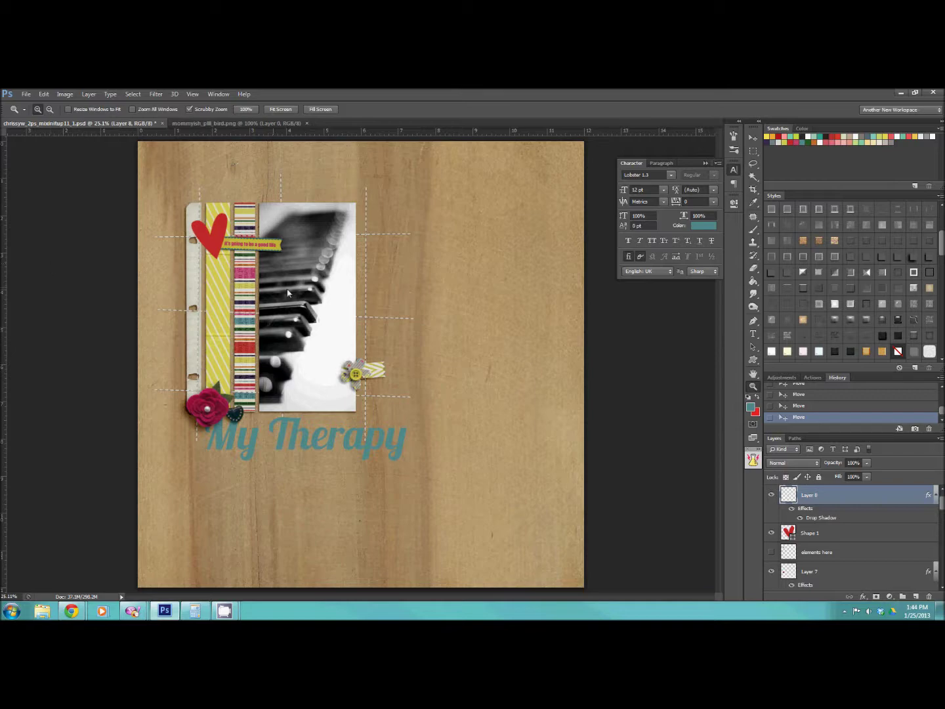
pyautogui.moveTo(190, 209); pyautogui.dragTo(254, 281)
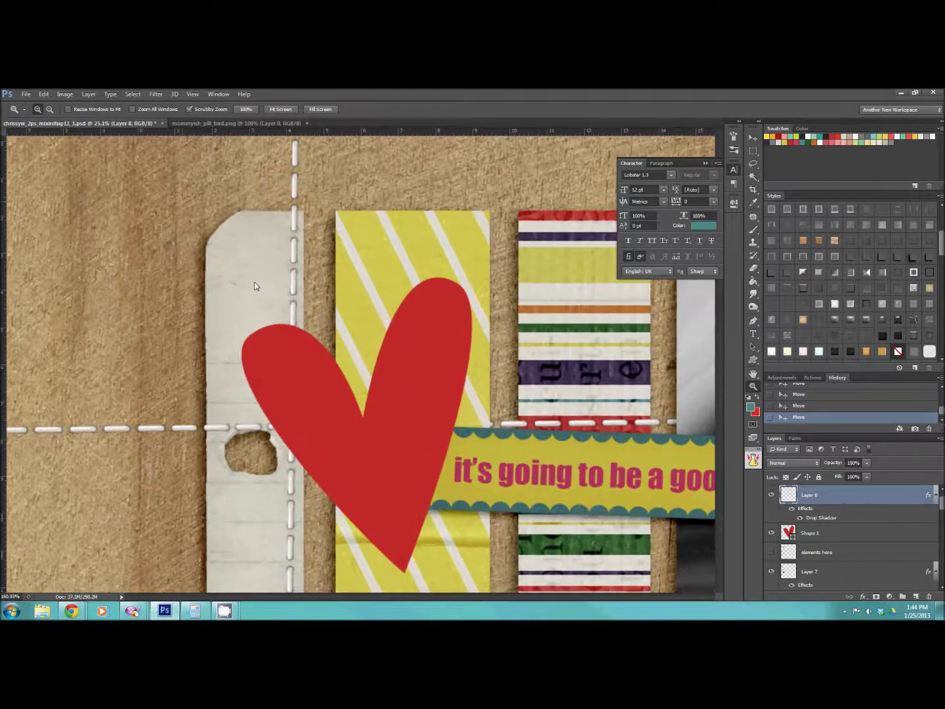
pyautogui.scroll(-2, 487, 341)
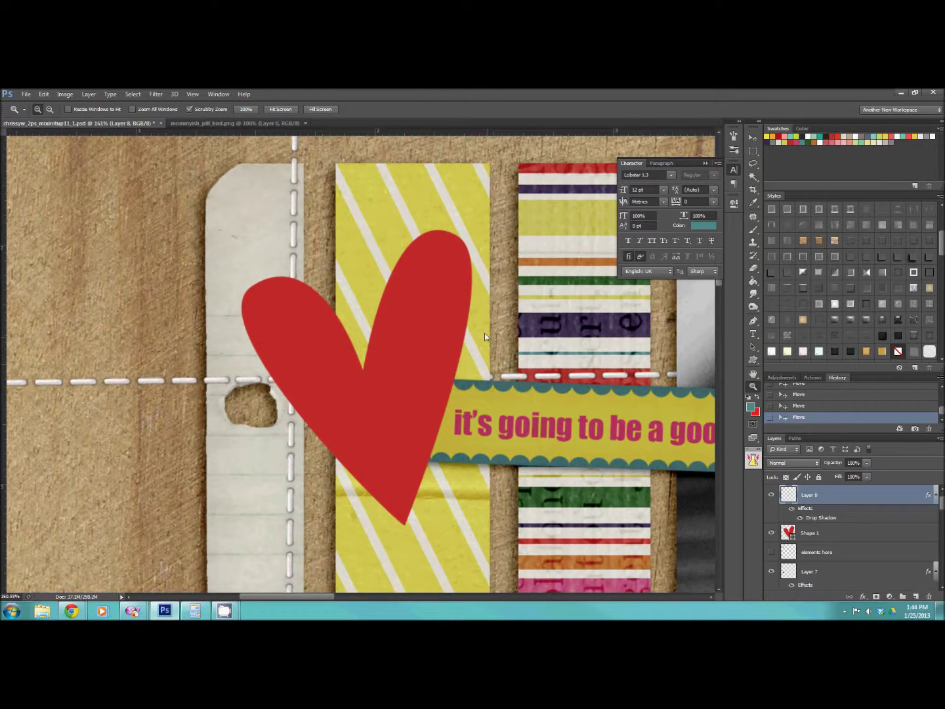
pyautogui.scroll(-1, 484, 333)
# Step: Select the heart's Shape 1 layer and apply a glossy style from the Styles panel
pyautogui.press('v')
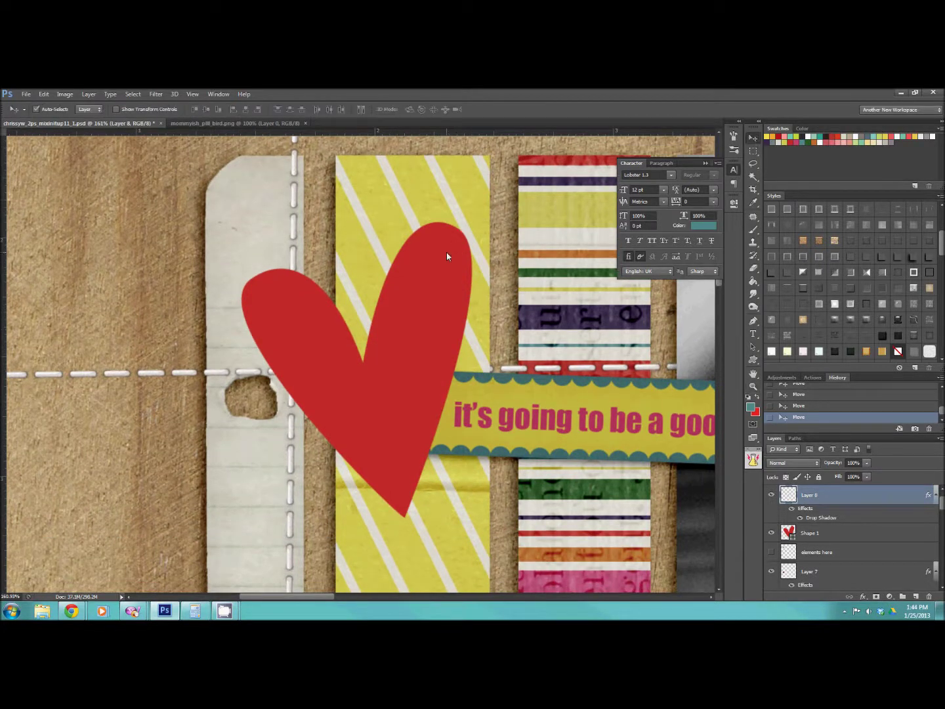
pyautogui.click(446, 254)
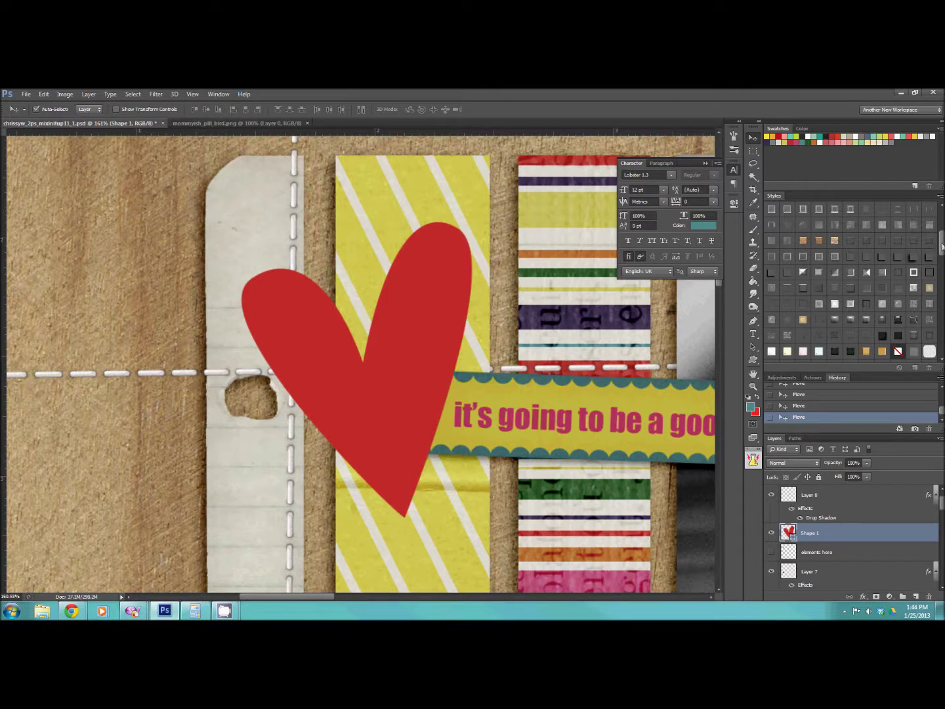
pyautogui.moveTo(942, 246)
pyautogui.mouseDown()
pyautogui.moveTo(937, 348)
pyautogui.moveTo(927, 265)
pyautogui.moveTo(921, 307)
pyautogui.moveTo(926, 250)
pyautogui.mouseUp()
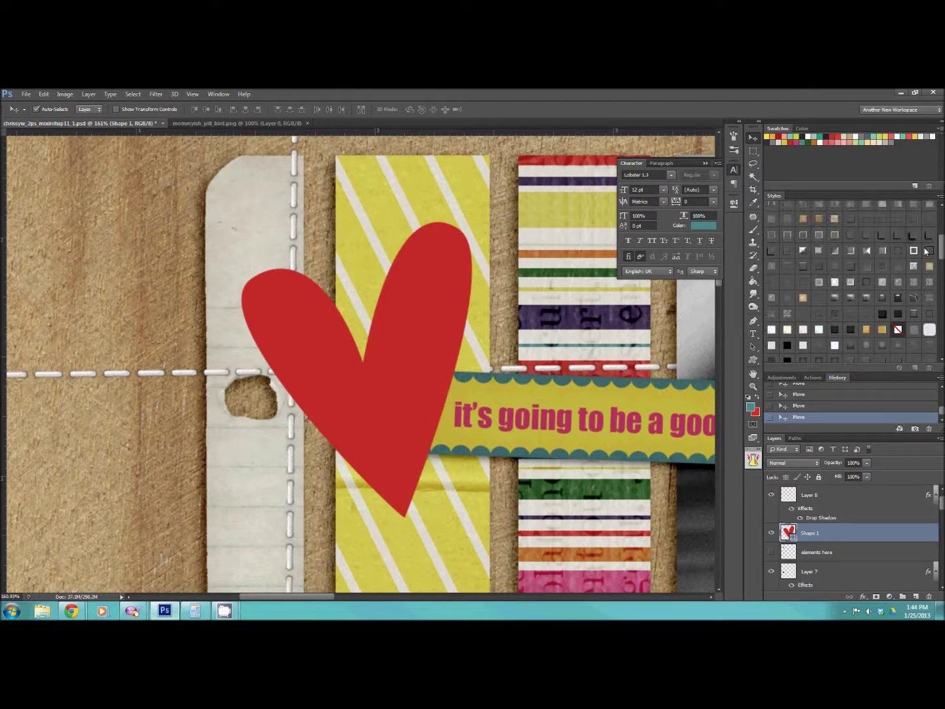
pyautogui.click(835, 299)
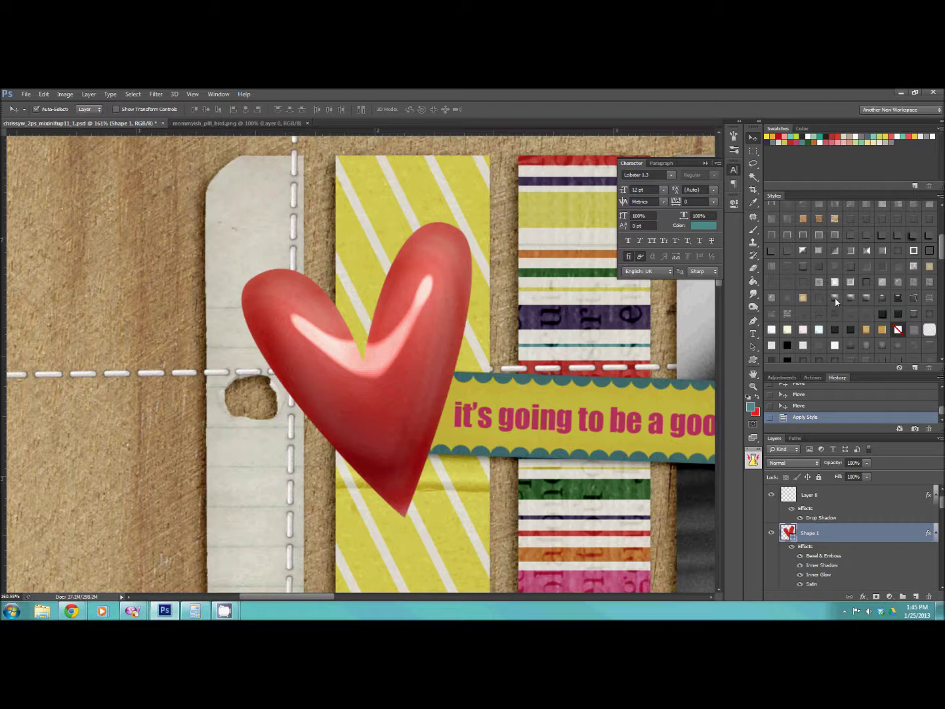
# Step: Try two more glossy styles on the heart, then rasterize its layer style
pyautogui.click(851, 299)
pyautogui.click(867, 298)
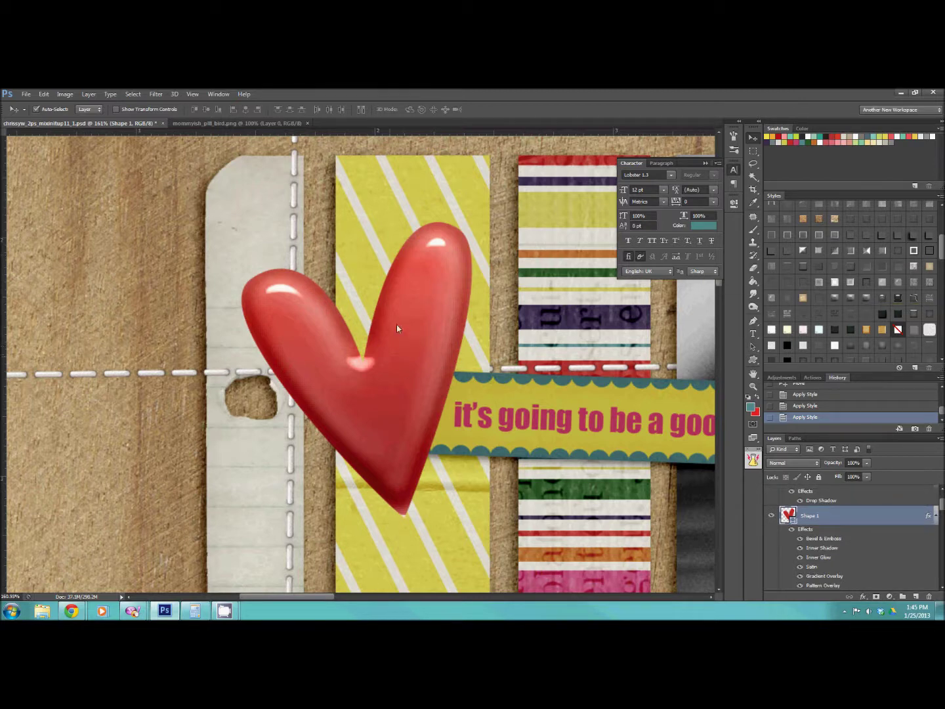
pyautogui.rightClick(878, 517)
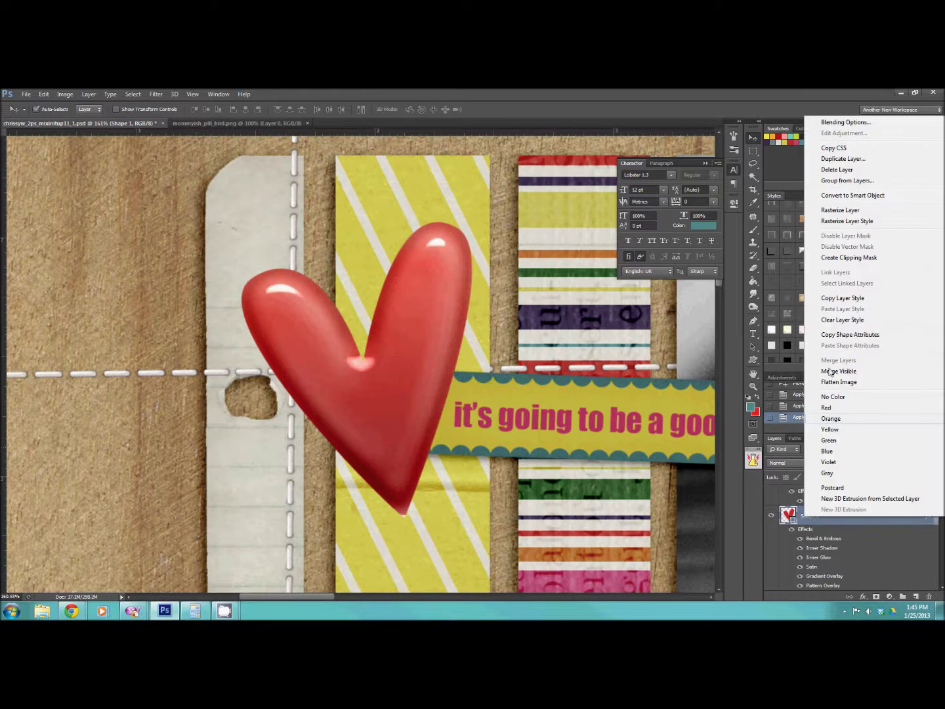
pyautogui.click(826, 224)
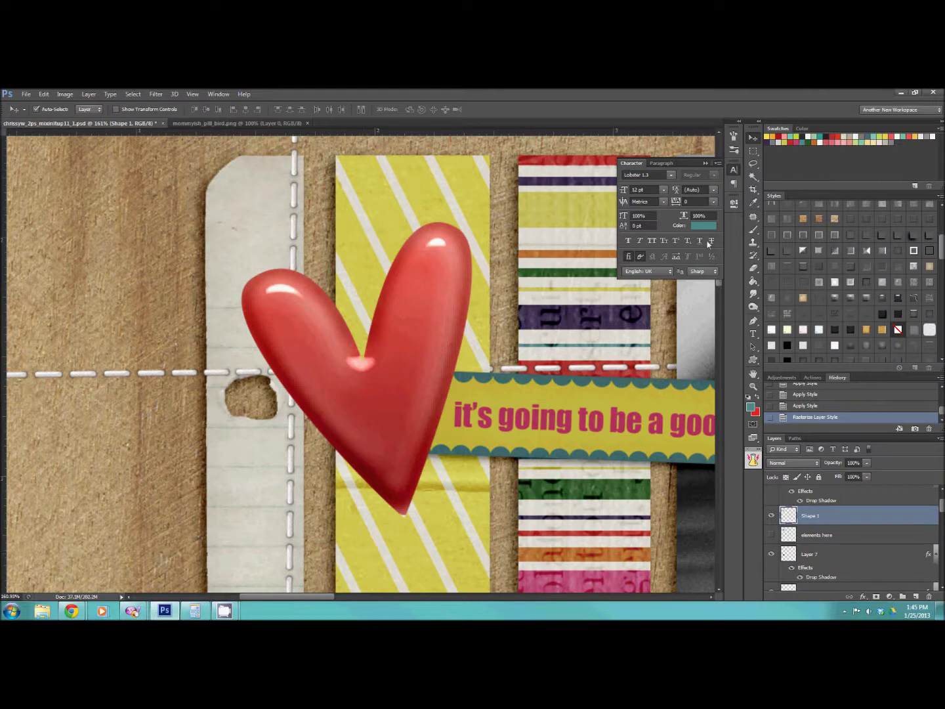
# Step: Add a drop shadow style to the heart, then zoom out to the whole layout
pyautogui.click(881, 236)
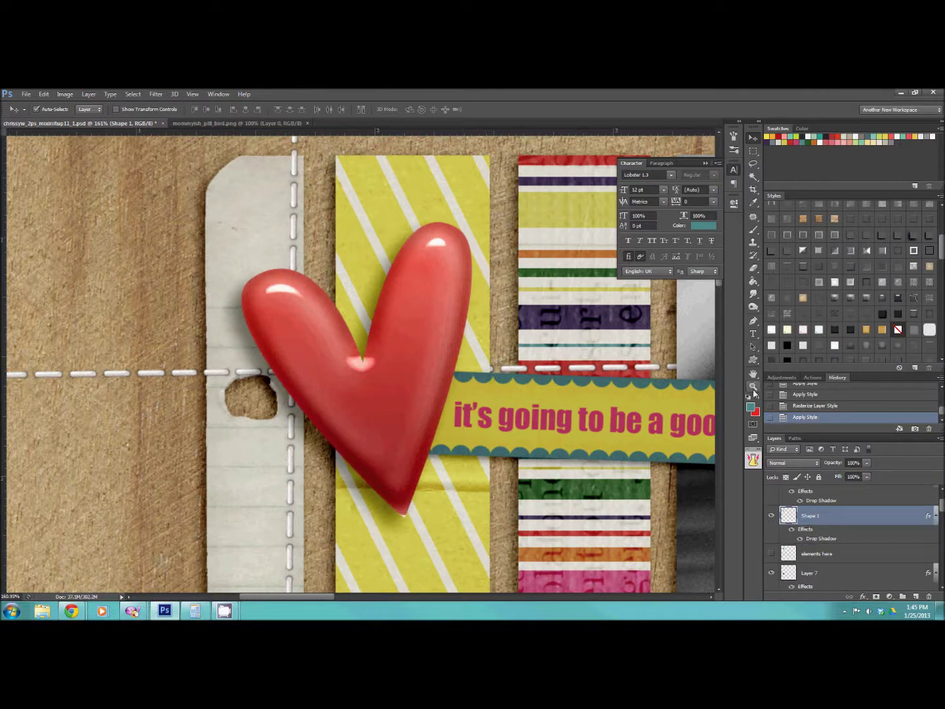
pyautogui.click(753, 386)
pyautogui.moveTo(482, 359); pyautogui.dragTo(403, 344)
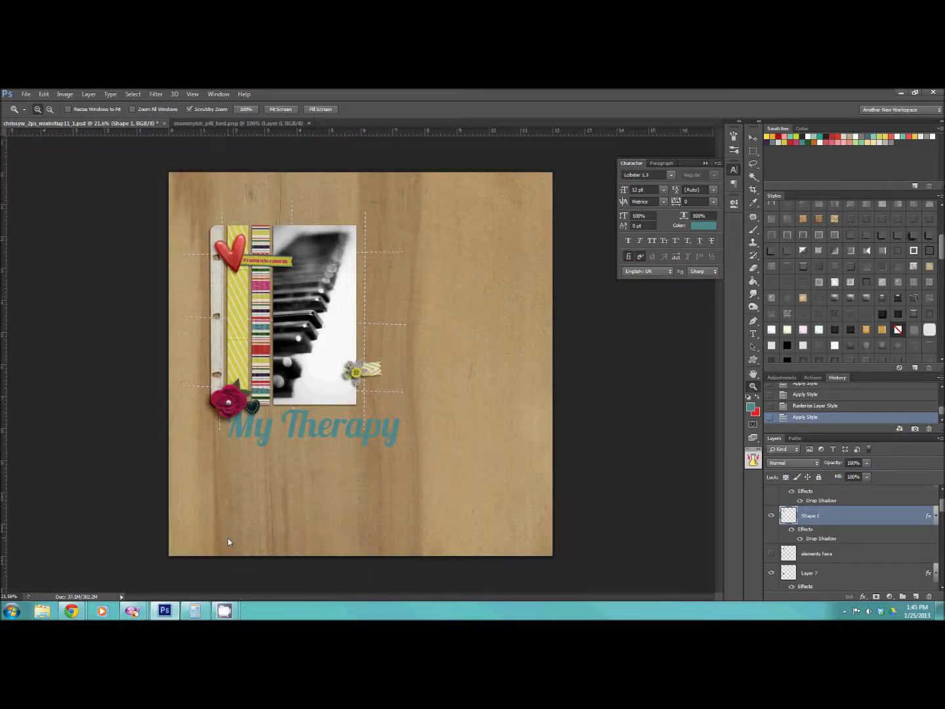
# Step: Zoom in on the title and select the My Therapy text layer
pyautogui.moveTo(266, 426); pyautogui.dragTo(307, 443)
pyautogui.click(753, 334)
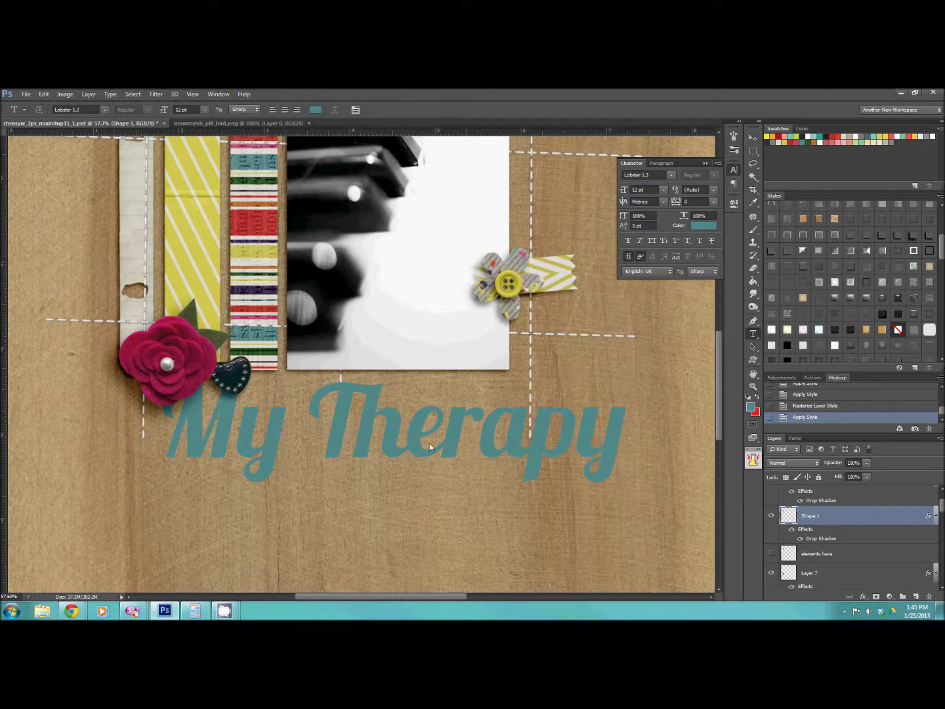
pyautogui.click(402, 442)
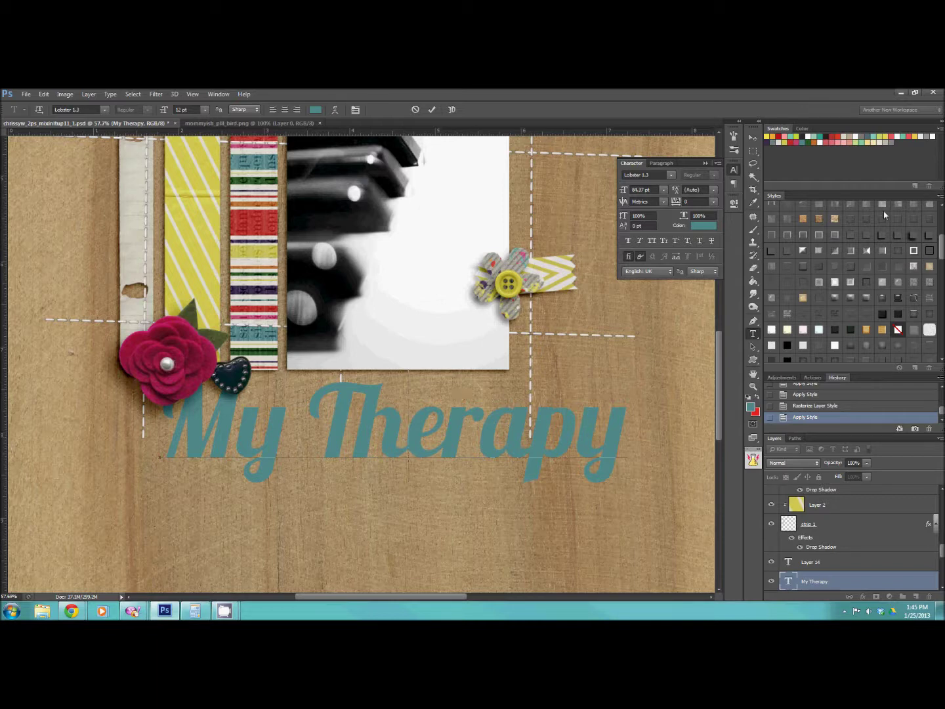
pyautogui.moveTo(942, 248); pyautogui.dragTo(938, 226)
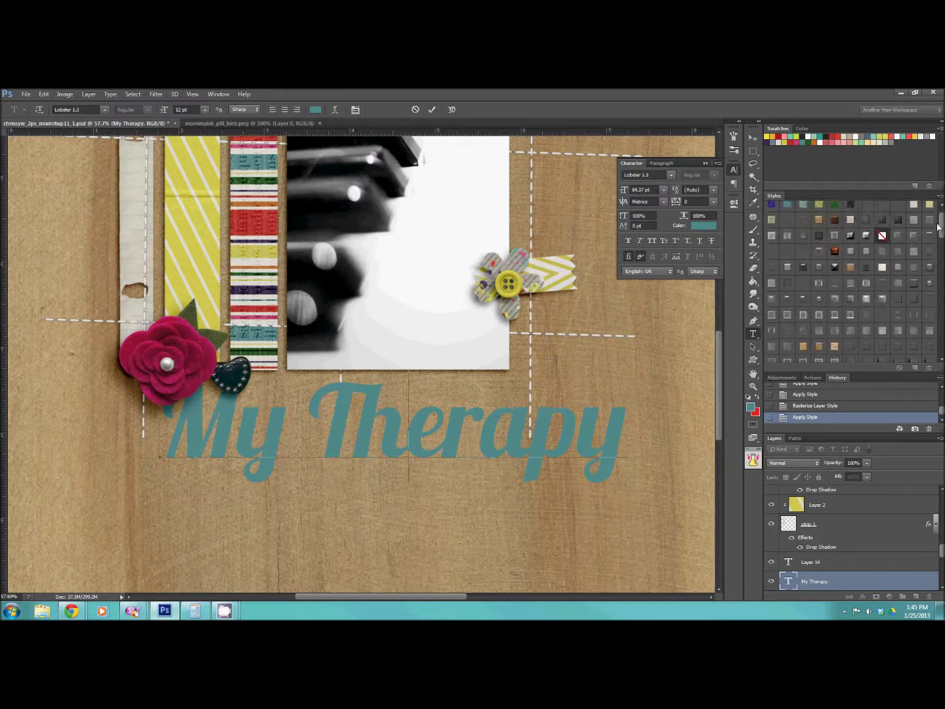
# Step: Try glassy styles like Ghost, ending with frosted white-outlined lettering at 0% fill
pyautogui.click(790, 319)
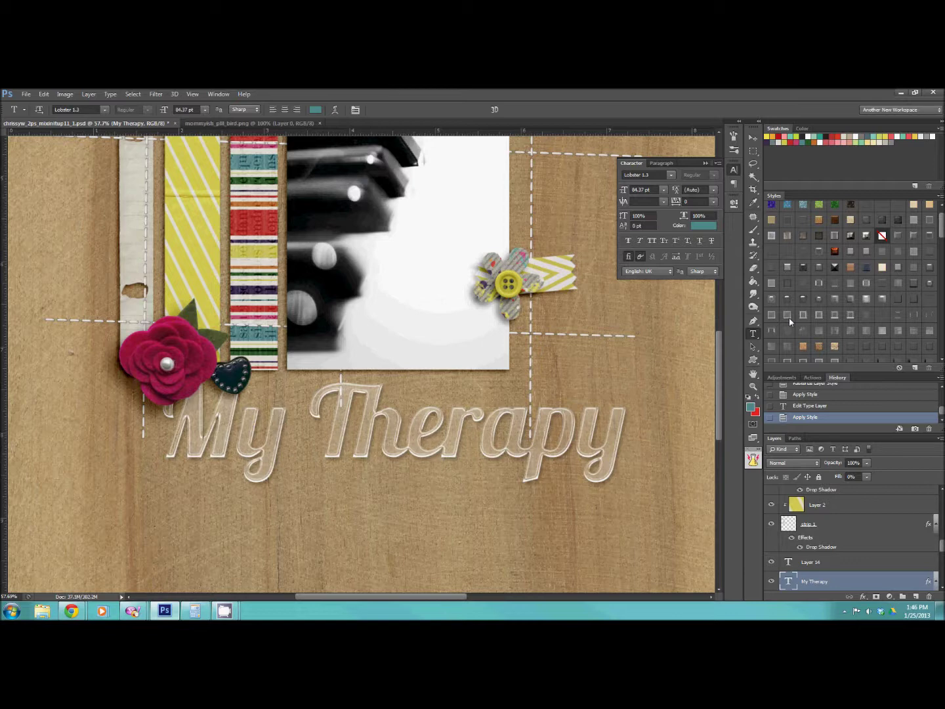
pyautogui.click(819, 315)
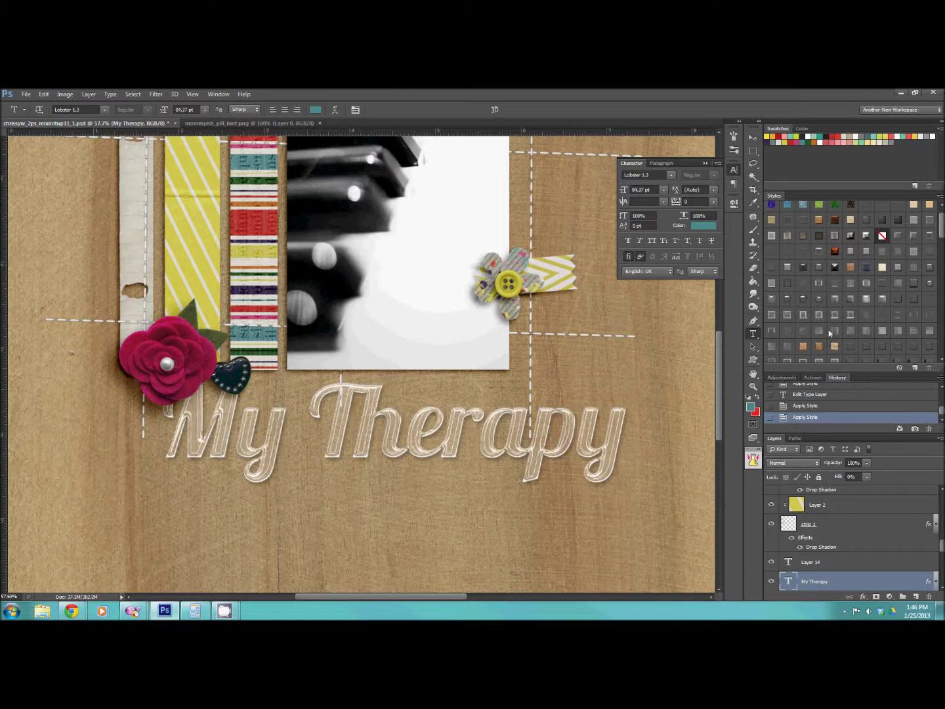
pyautogui.click(850, 316)
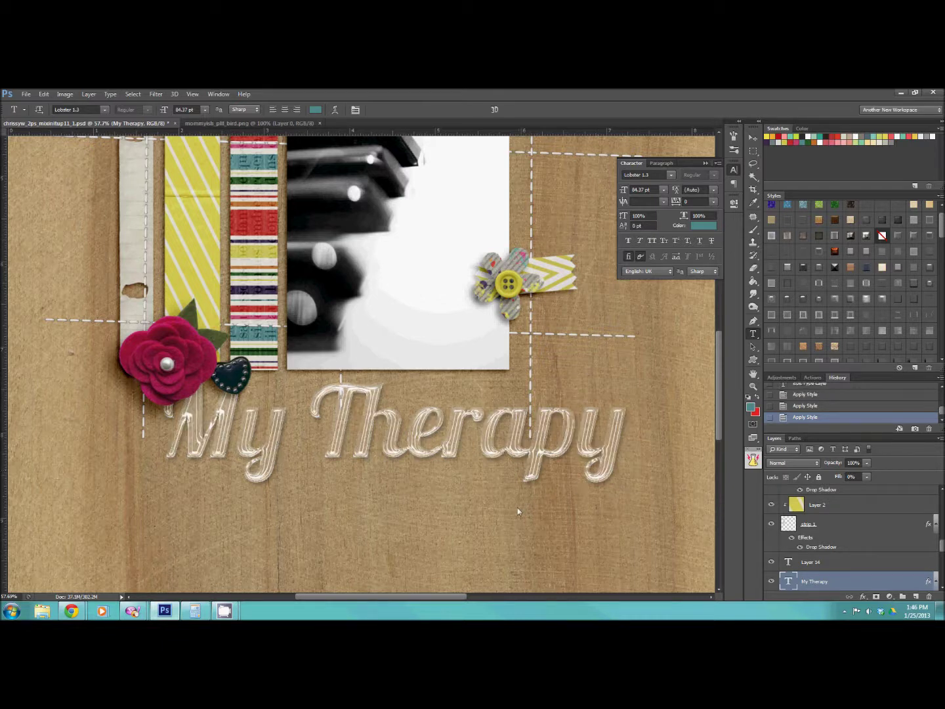
pyautogui.click(787, 317)
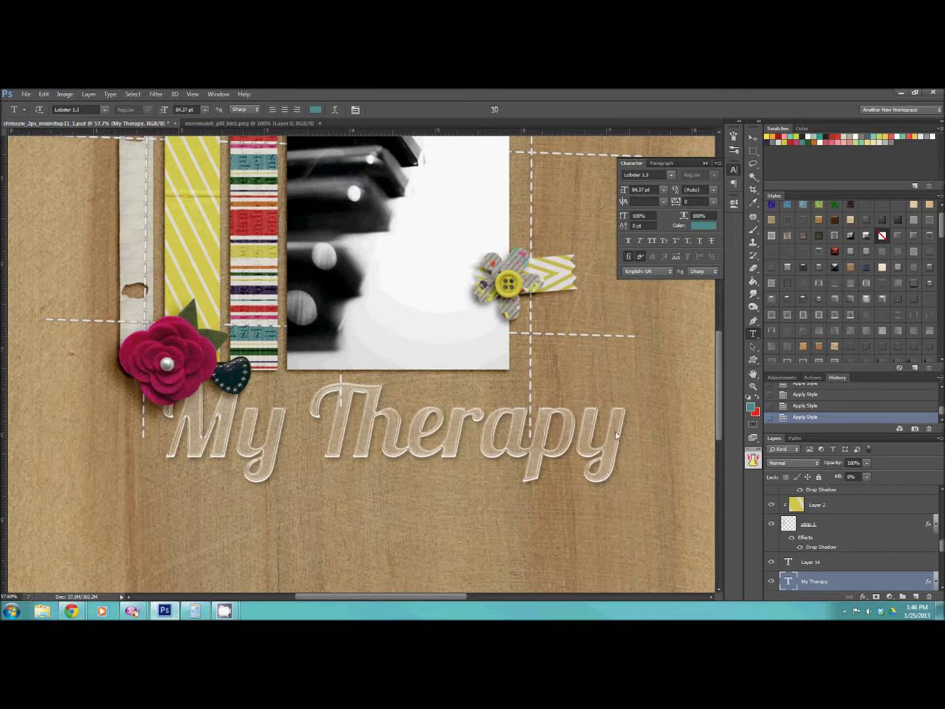
pyautogui.click(755, 387)
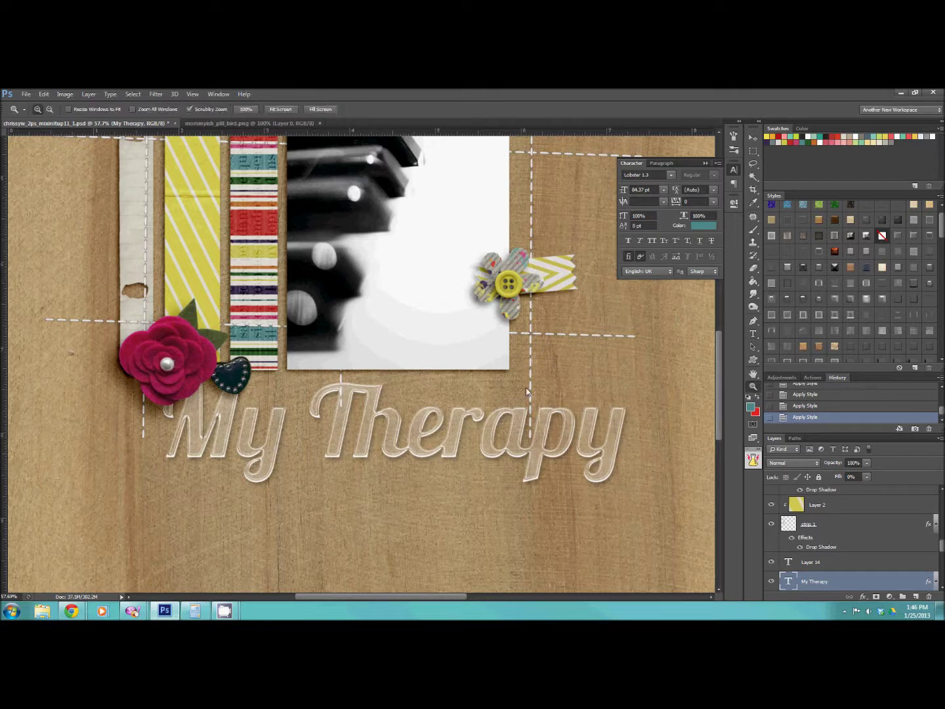
pyautogui.moveTo(565, 394); pyautogui.dragTo(591, 437)
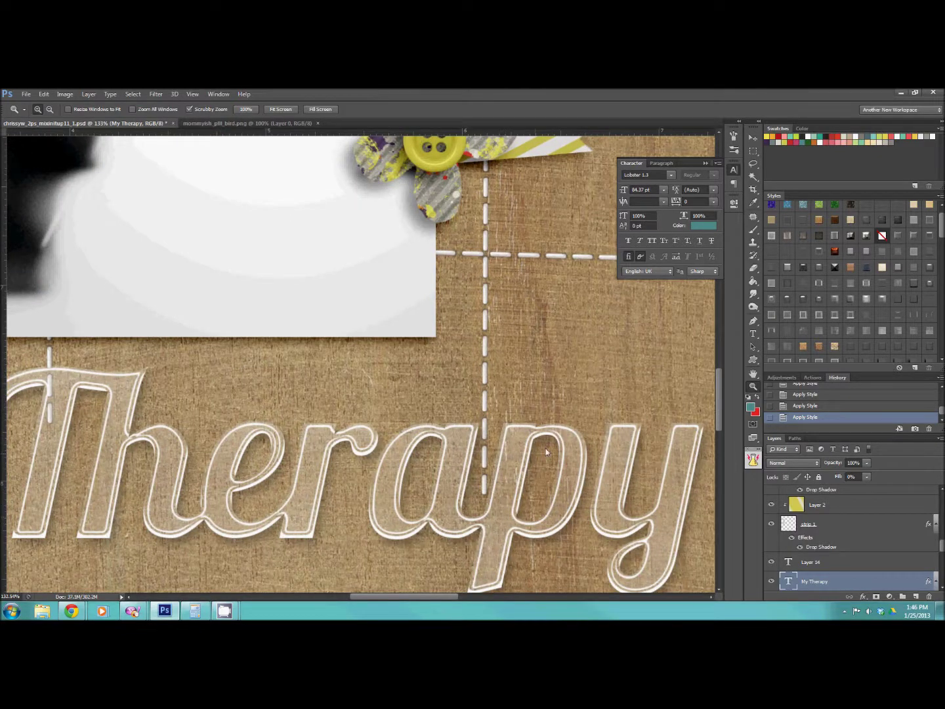
pyautogui.moveTo(546, 453); pyautogui.dragTo(496, 422)
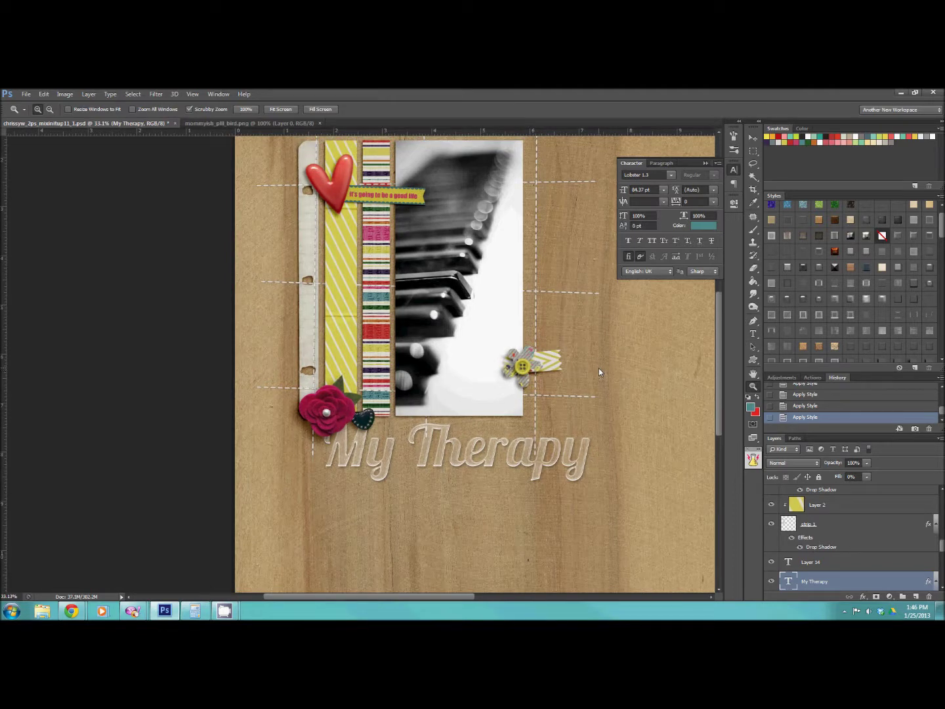
# Step: Enlarge the My Therapy title with Free Transform, commit it, and apply a brighter style
pyautogui.hotkey('ctrl', 't')
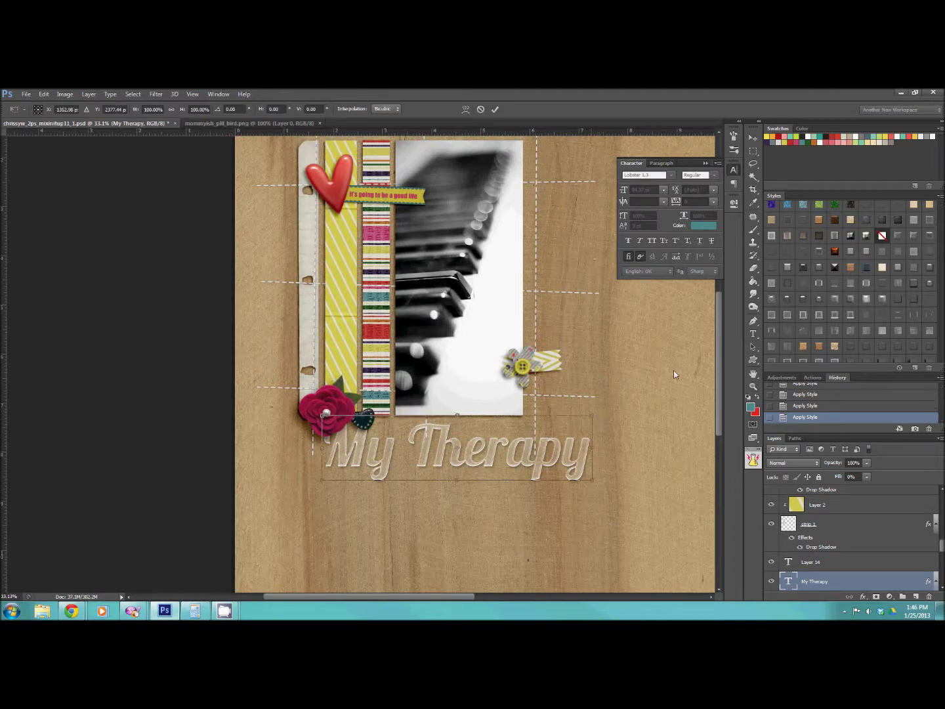
pyautogui.moveTo(593, 415); pyautogui.dragTo(695, 368)
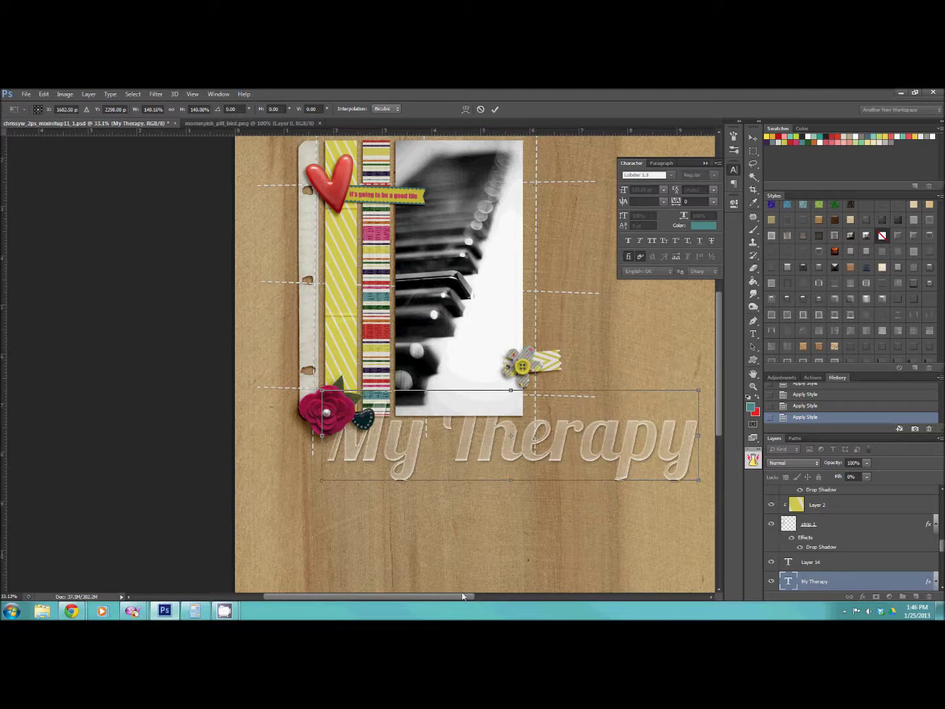
pyautogui.moveTo(462, 596); pyautogui.dragTo(495, 596)
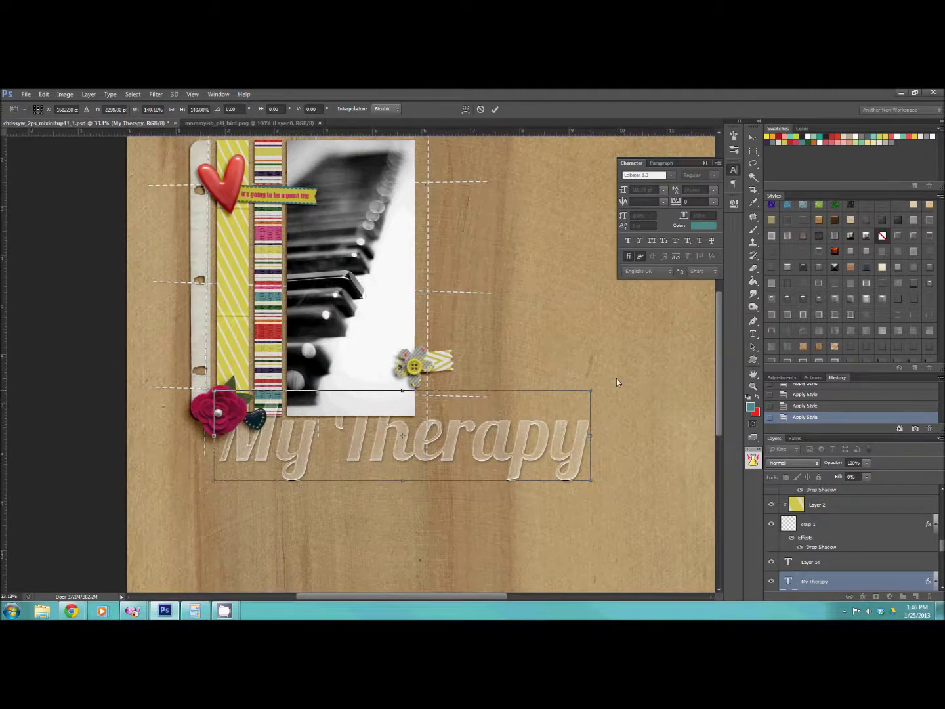
pyautogui.moveTo(617, 380); pyautogui.dragTo(618, 379)
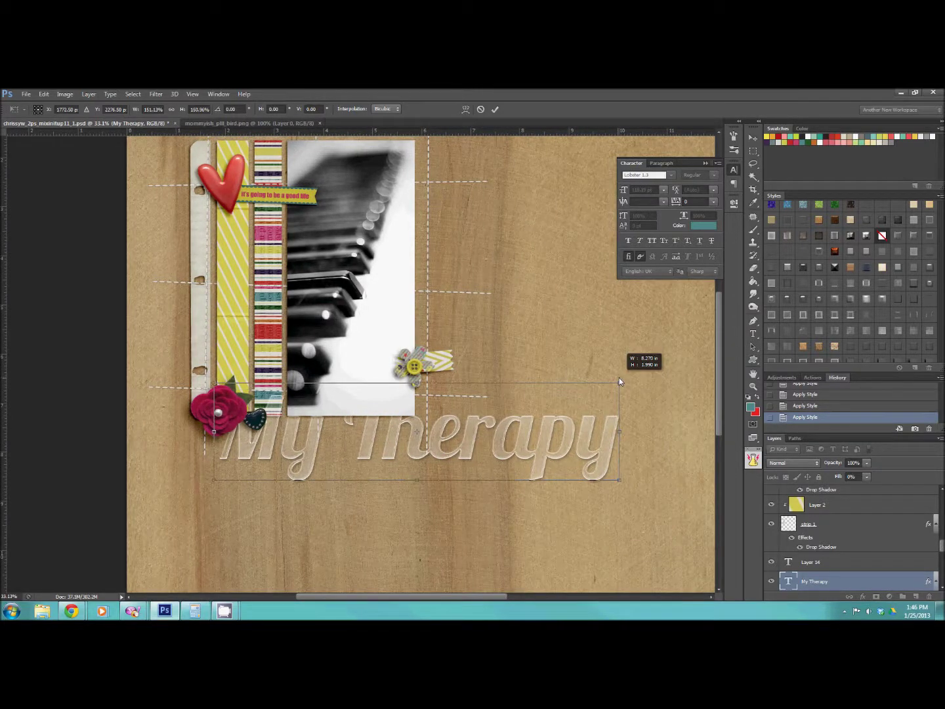
pyautogui.click(753, 137)
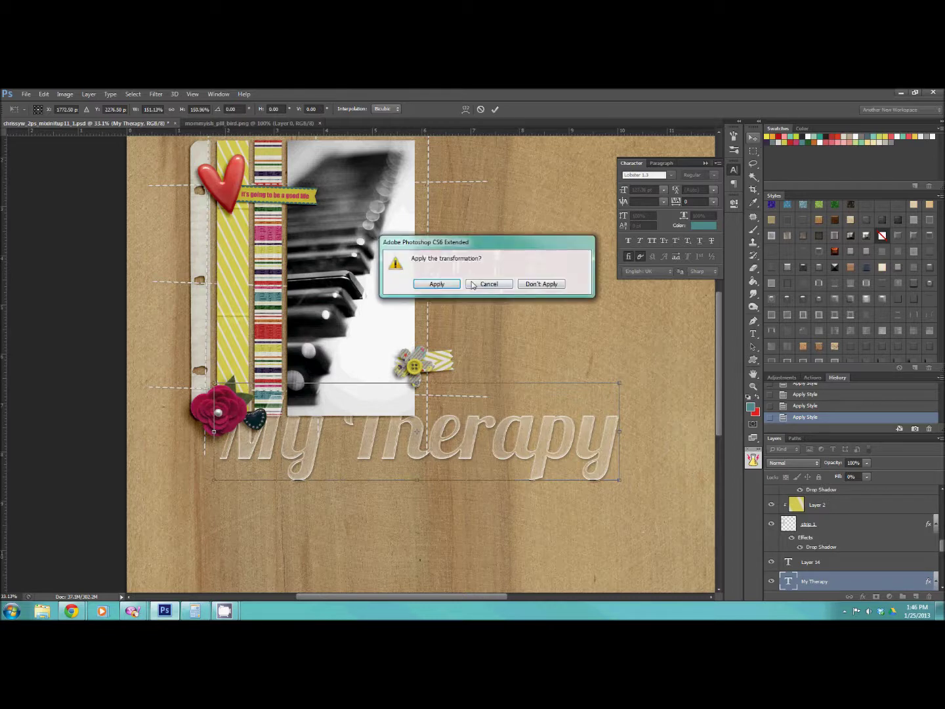
pyautogui.click(438, 283)
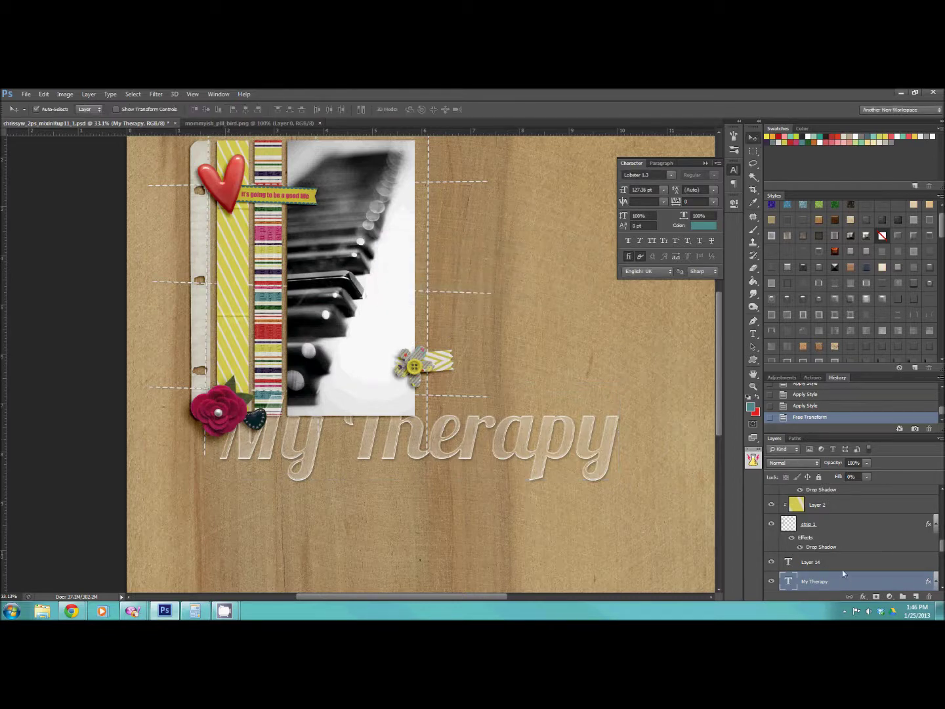
pyautogui.click(772, 318)
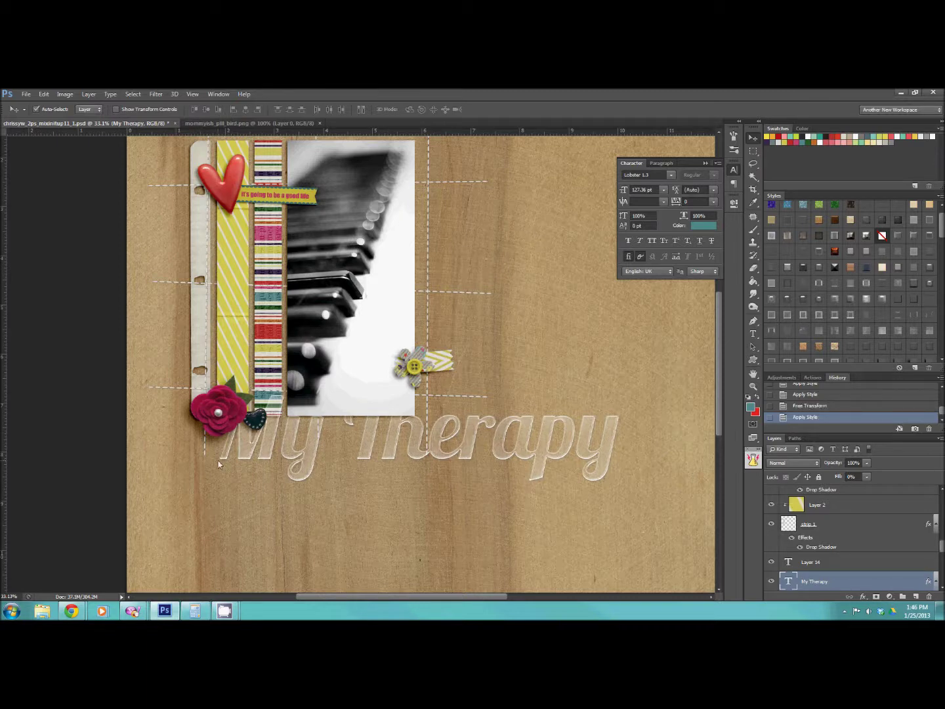
# Step: Rasterize the title's layer style and scale it down to about 68% beneath the photo
pyautogui.rightClick(871, 585)
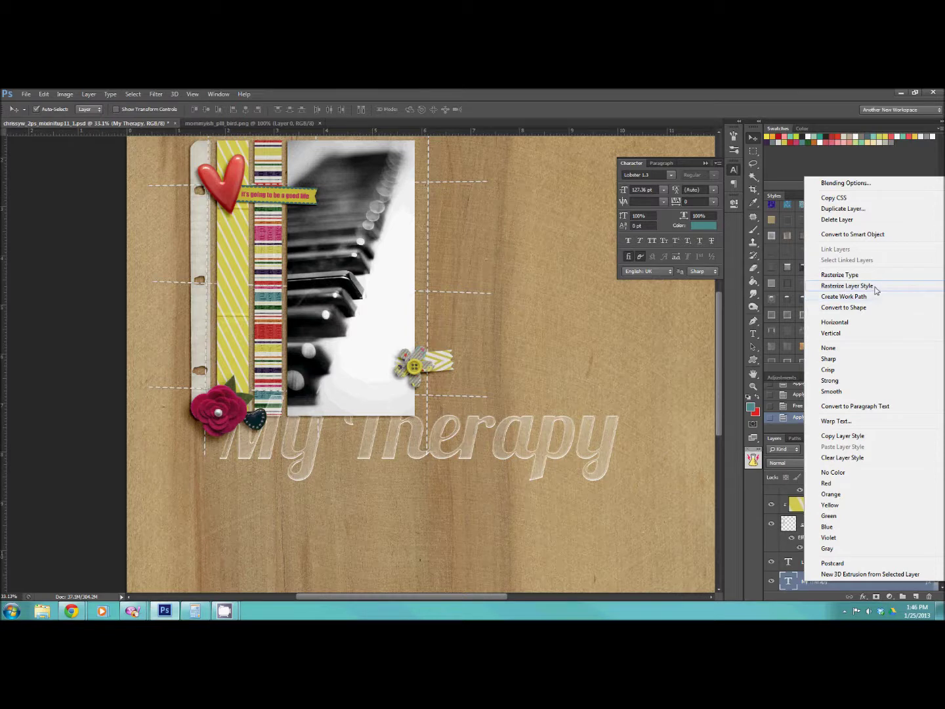
pyautogui.click(846, 286)
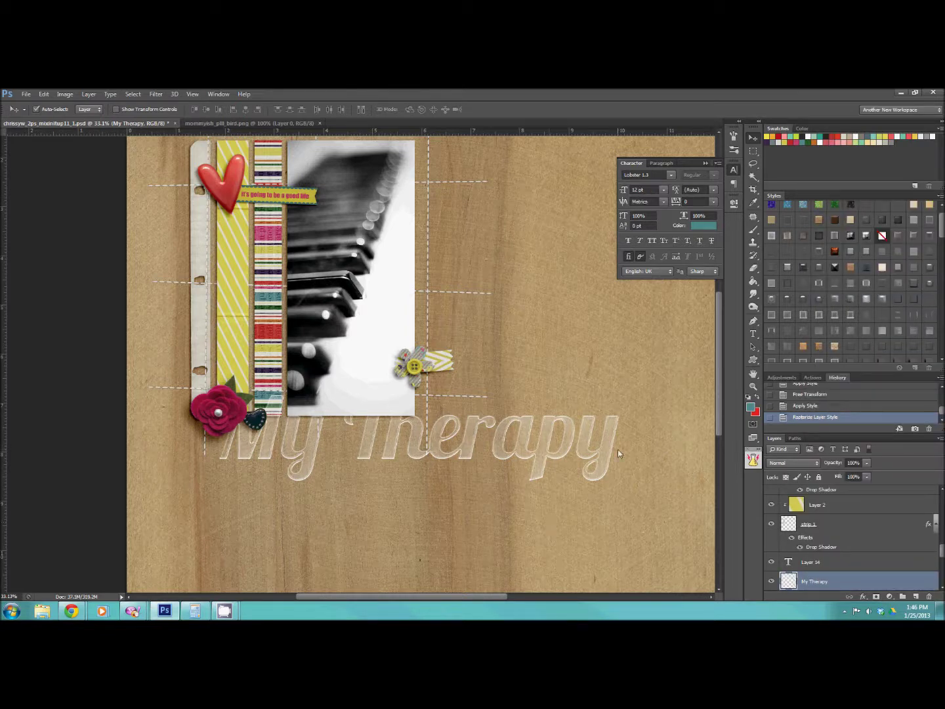
pyautogui.hotkey('ctrl', 't')
pyautogui.moveTo(620, 397); pyautogui.dragTo(500, 440)
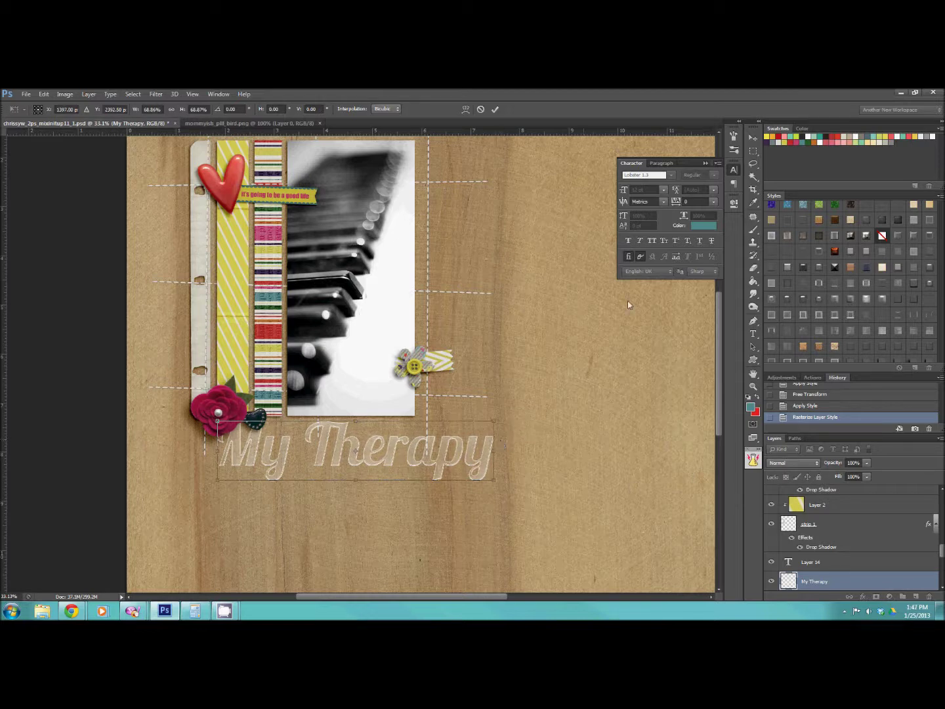
pyautogui.click(753, 139)
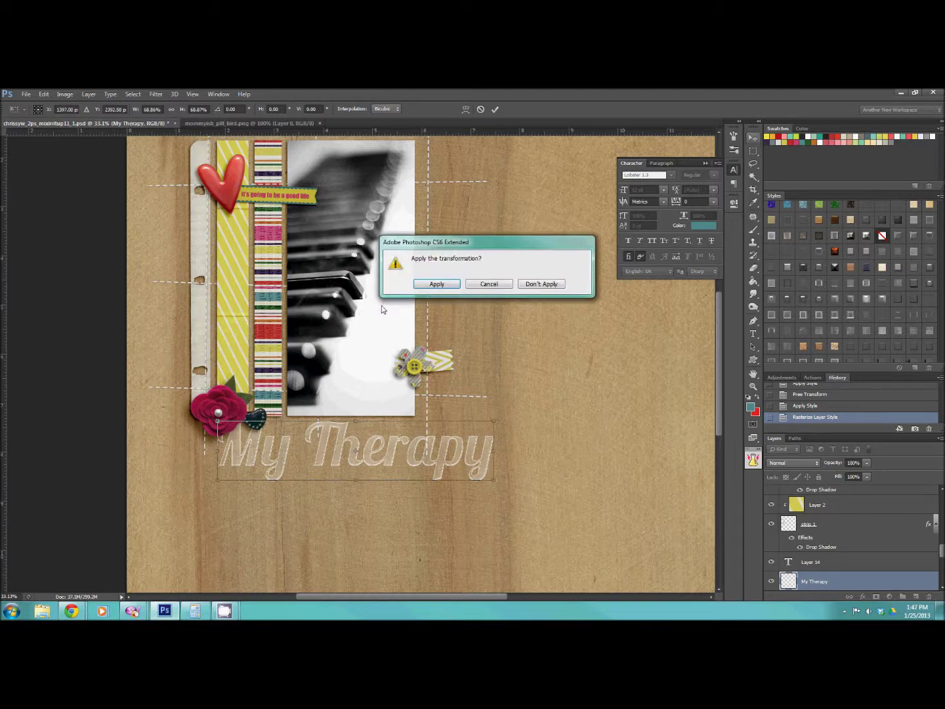
pyautogui.click(434, 285)
pyautogui.click(754, 387)
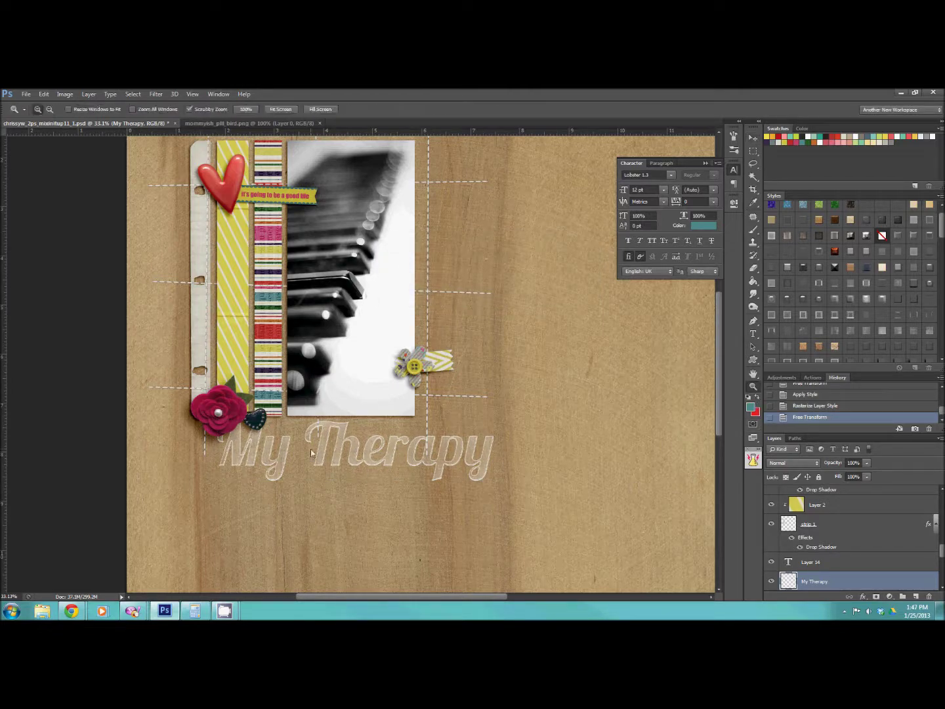
# Step: Apply several glass style swatches to the title for frosted, white-outlined lettering
pyautogui.moveTo(310, 453); pyautogui.dragTo(576, 434)
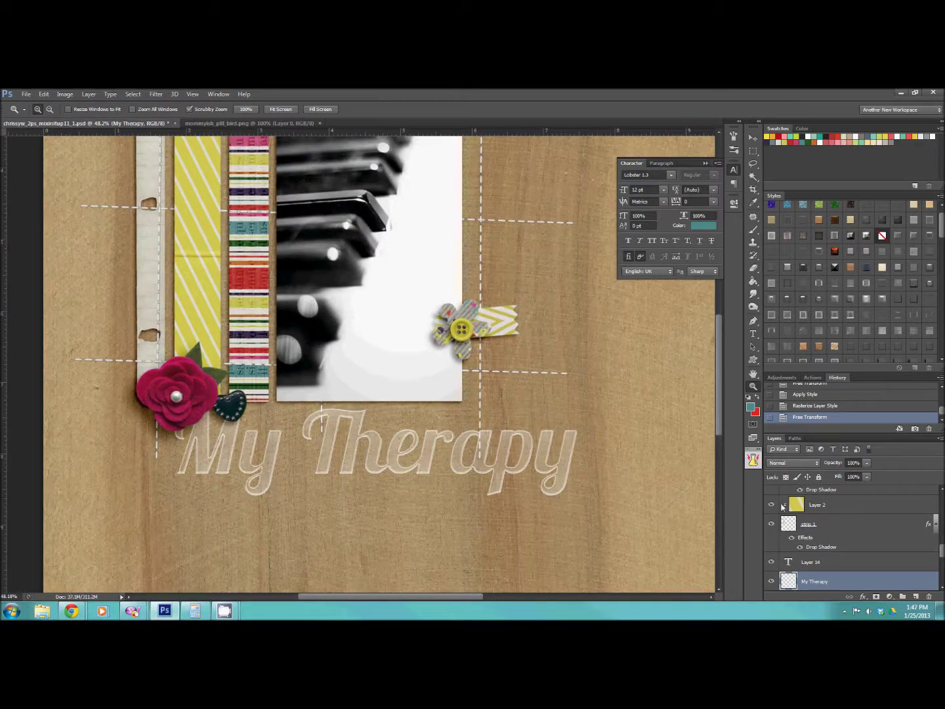
pyautogui.scroll(-3, 849, 282)
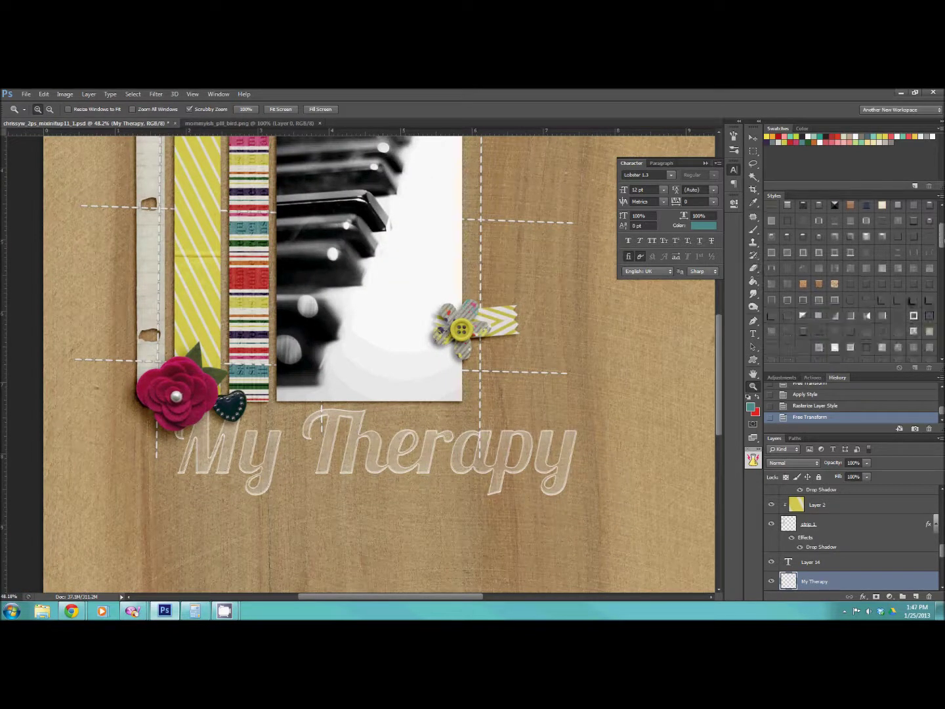
pyautogui.click(881, 275)
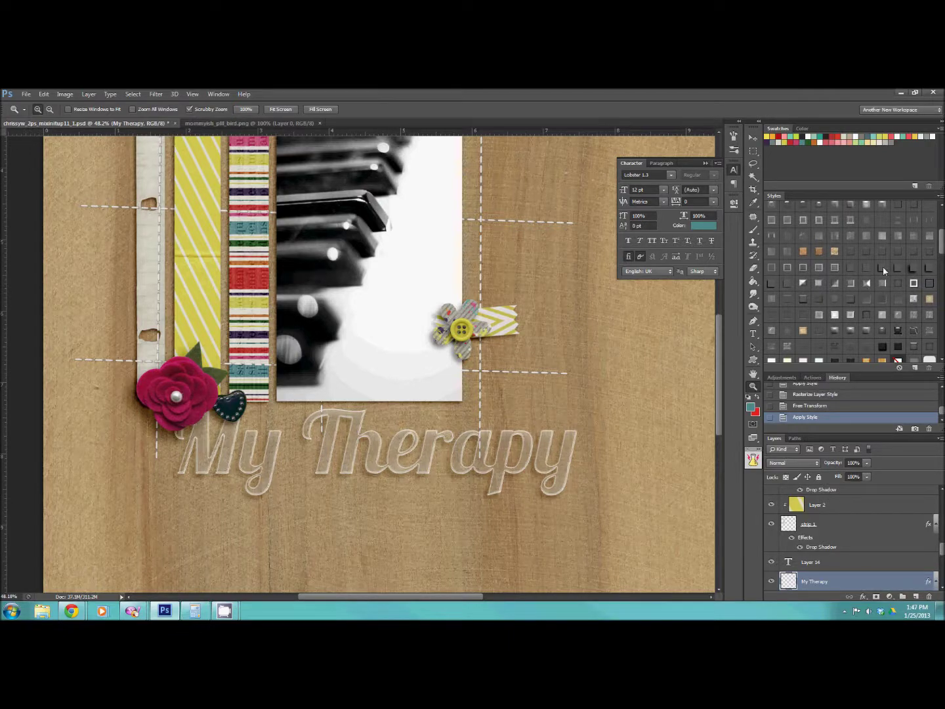
pyautogui.moveTo(427, 452); pyautogui.dragTo(469, 468)
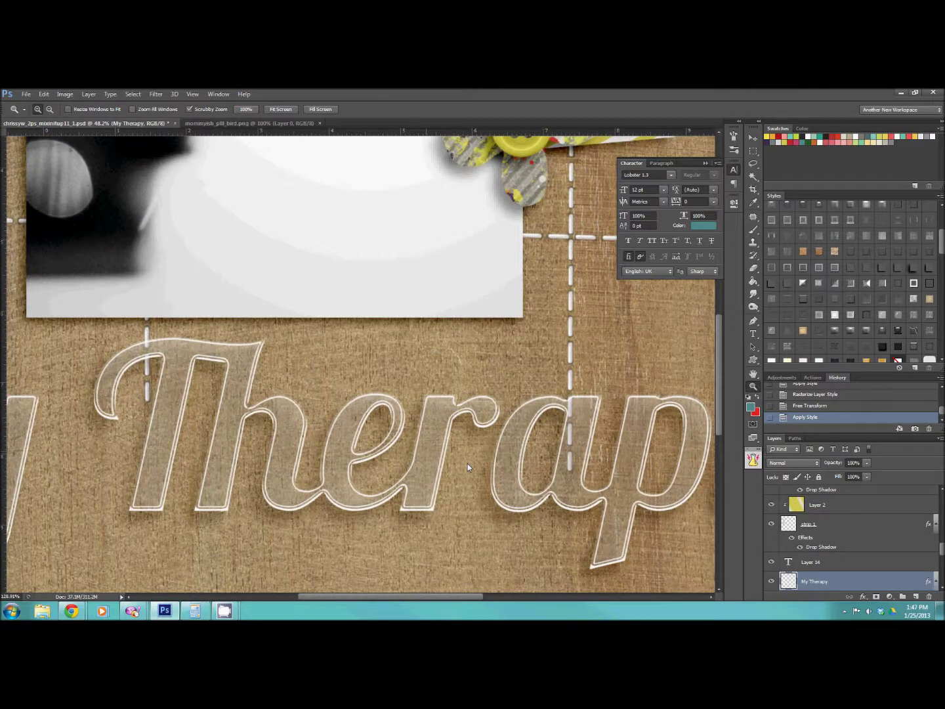
pyautogui.click(854, 269)
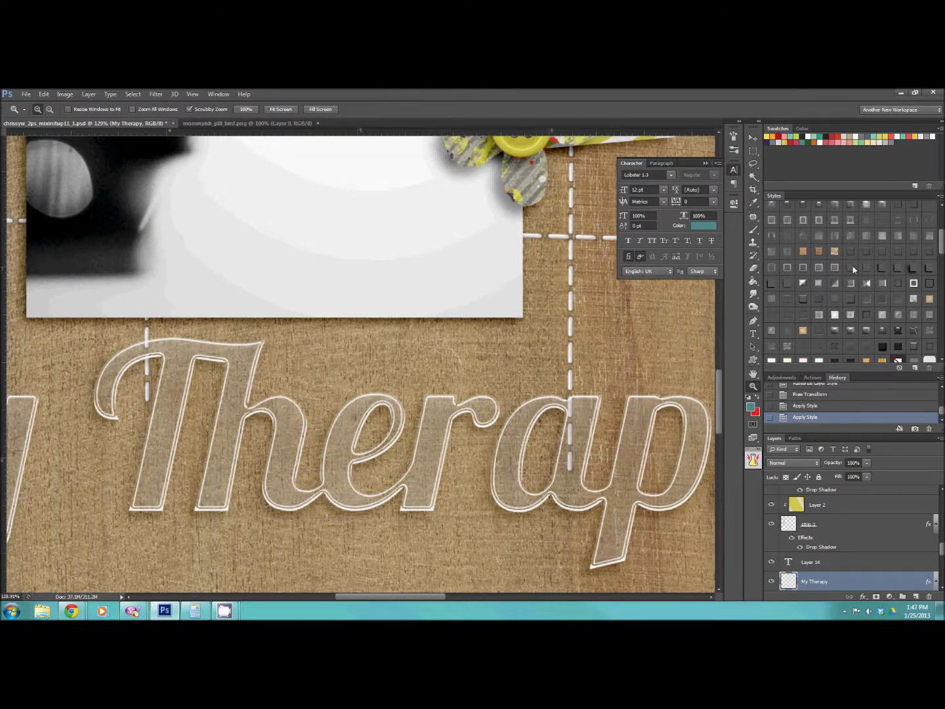
pyautogui.click(791, 292)
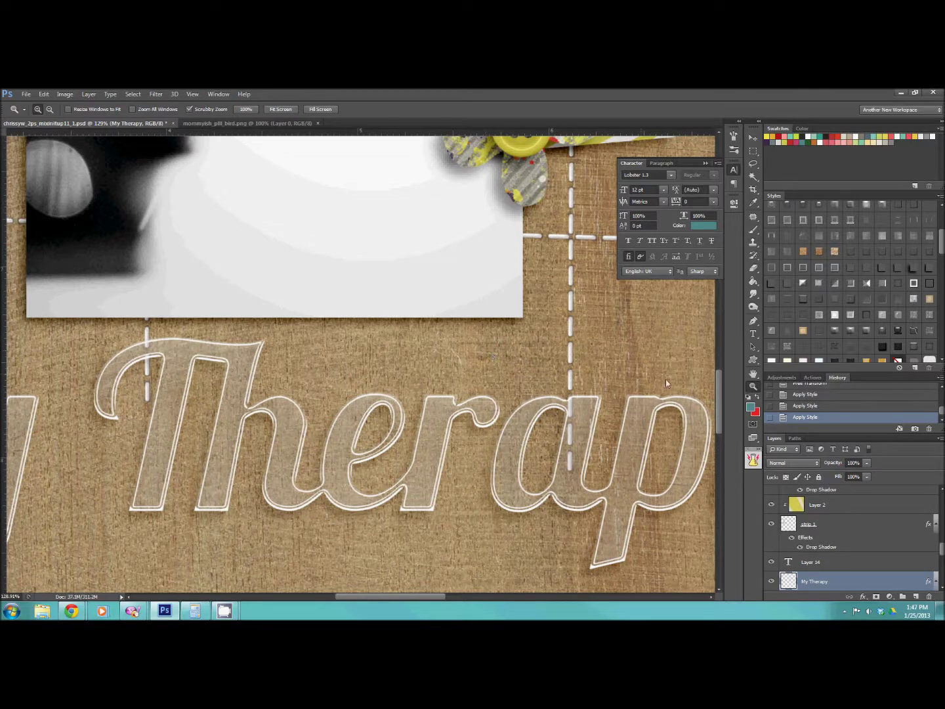
pyautogui.moveTo(609, 392); pyautogui.dragTo(483, 378)
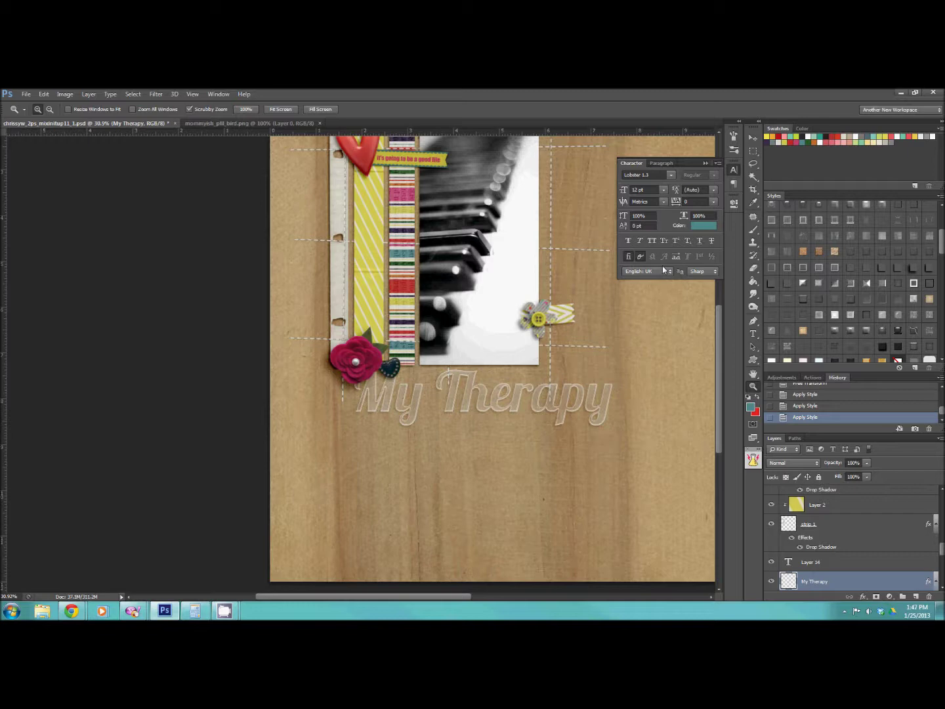
# Step: Step back in History to the title's larger version with its original effects
pyautogui.scroll(2, 826, 407)
pyautogui.click(832, 405)
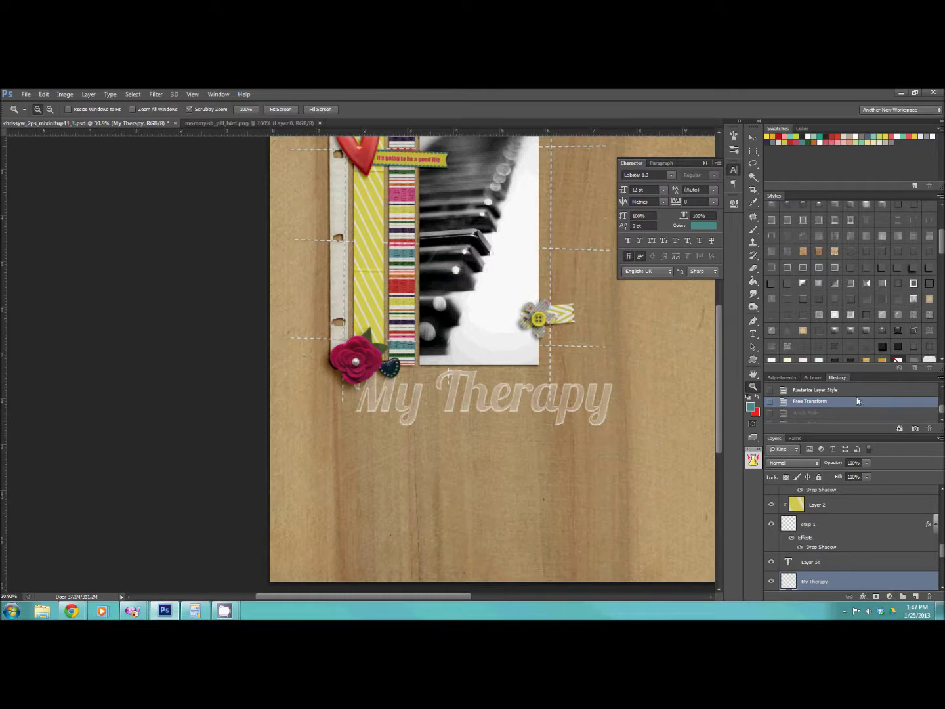
pyautogui.hotkey('ctrl', 'alt', 'z')
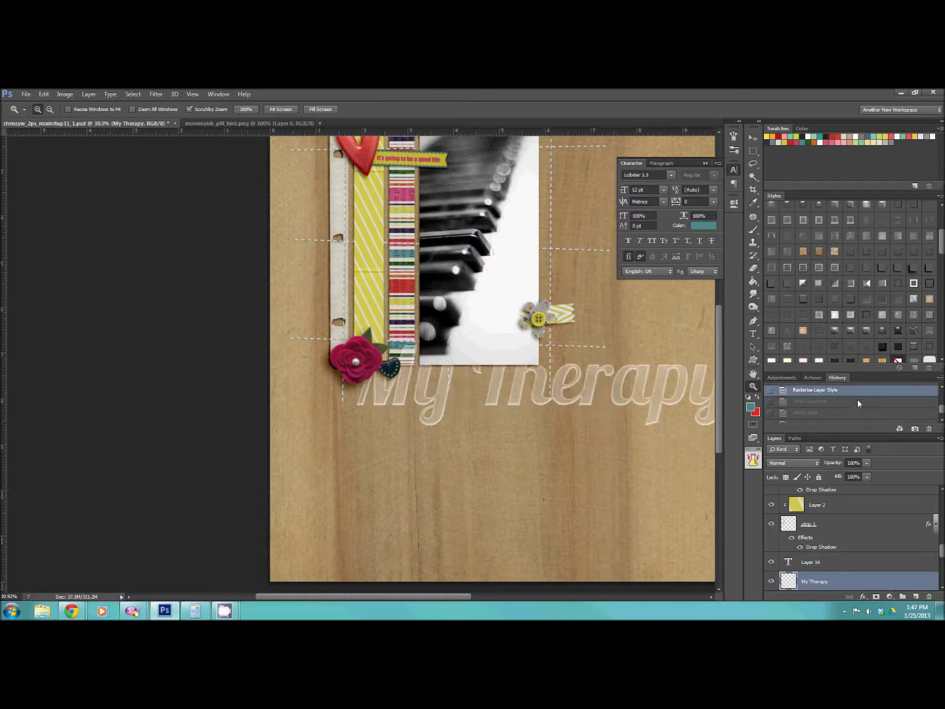
pyautogui.hotkey('ctrl', 'alt', 'z')
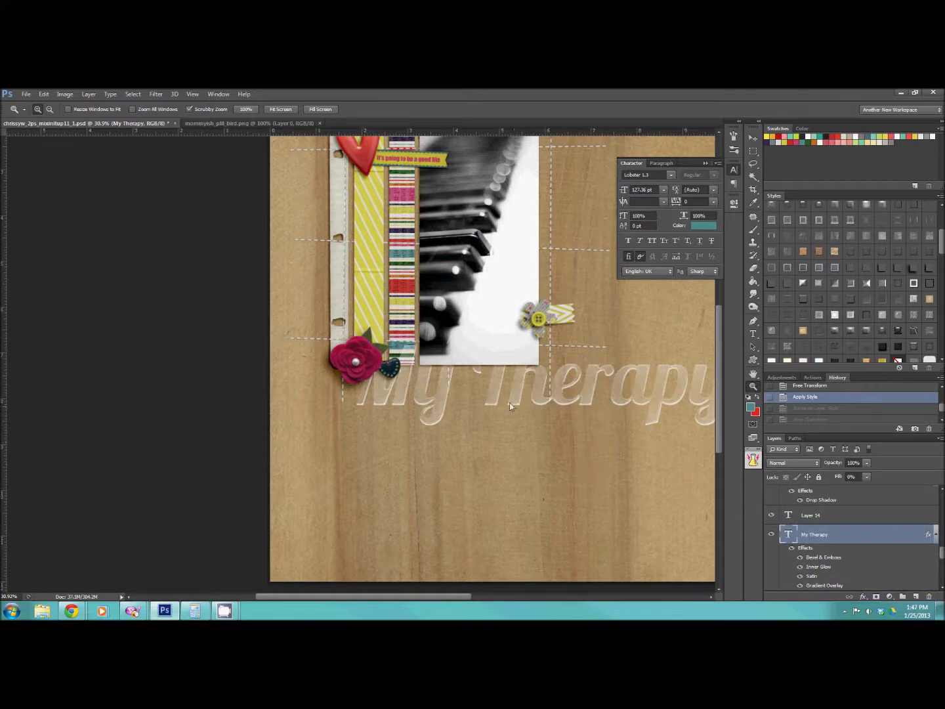
# Step: Rasterize the My Therapy title's type into pixels
pyautogui.rightClick(847, 540)
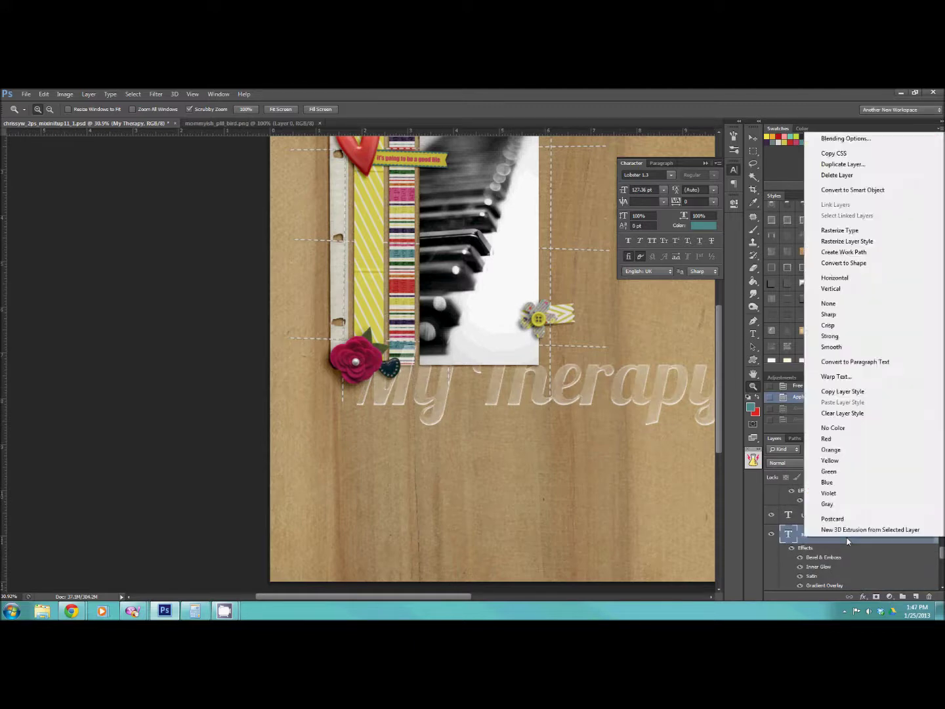
pyautogui.click(857, 231)
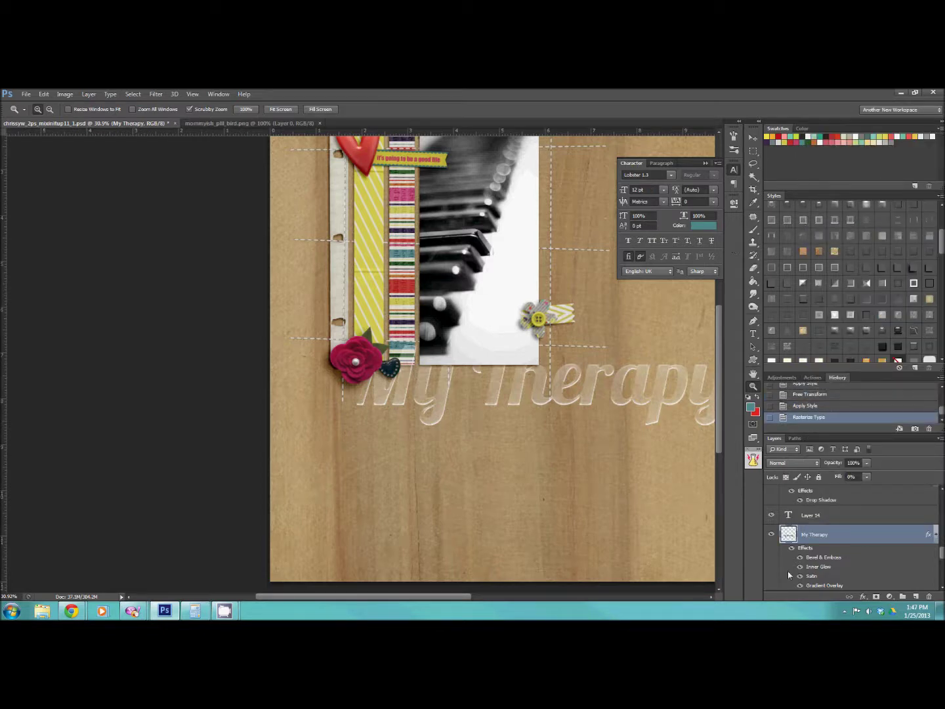
pyautogui.moveTo(604, 394); pyautogui.dragTo(621, 418)
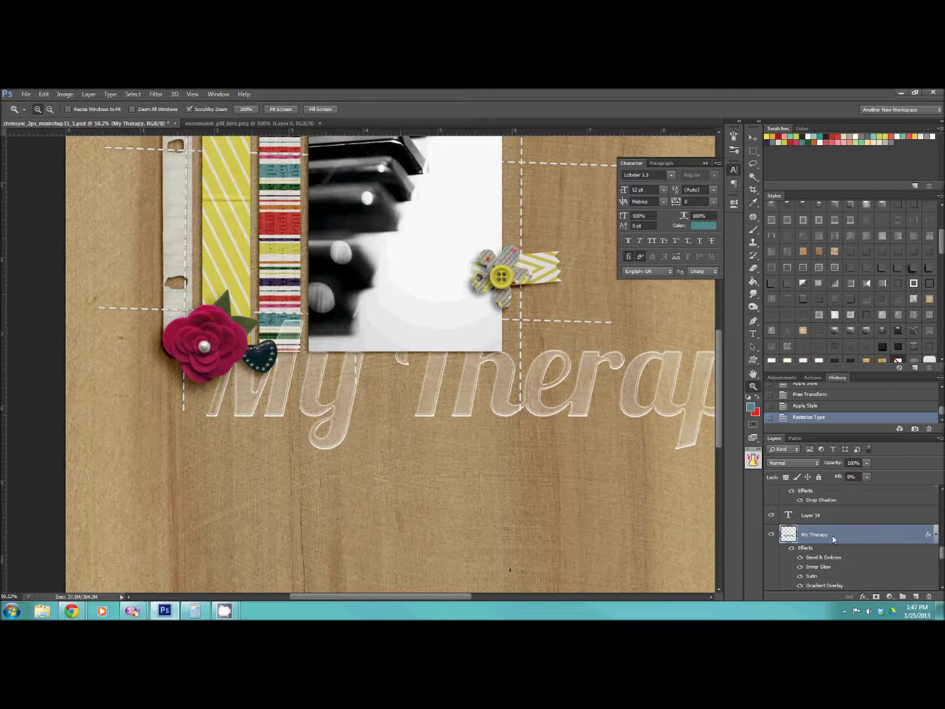
pyautogui.scroll(-1, 832, 535)
pyautogui.scroll(1, 832, 537)
pyautogui.scroll(1, 831, 537)
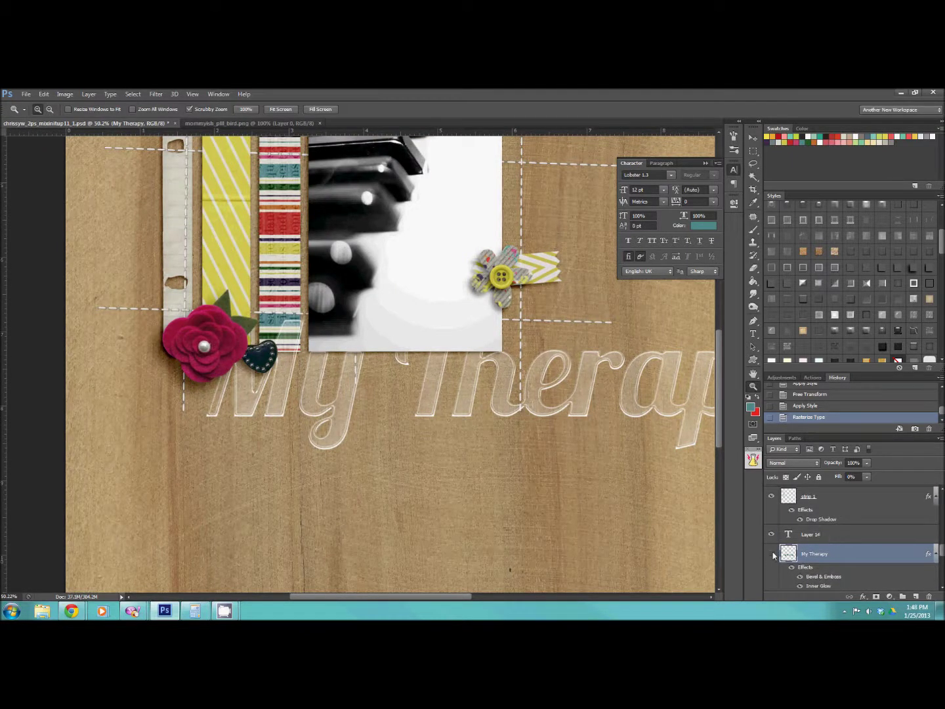
pyautogui.click(772, 554)
pyautogui.click(772, 554)
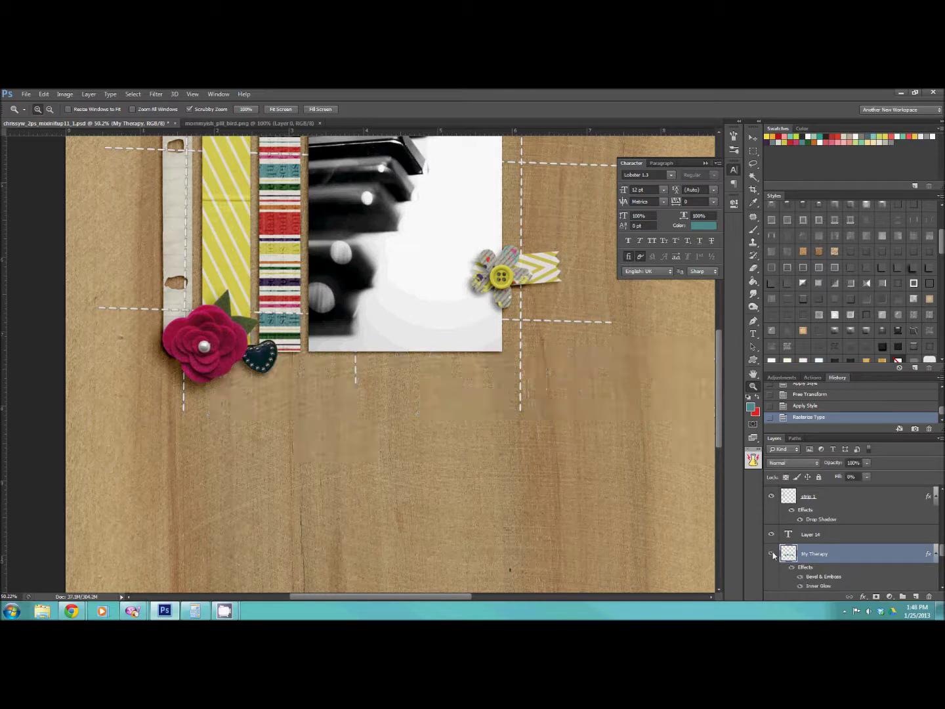
# Step: Duplicate the My Therapy layer to create My Therapy copy
pyautogui.rightClick(862, 556)
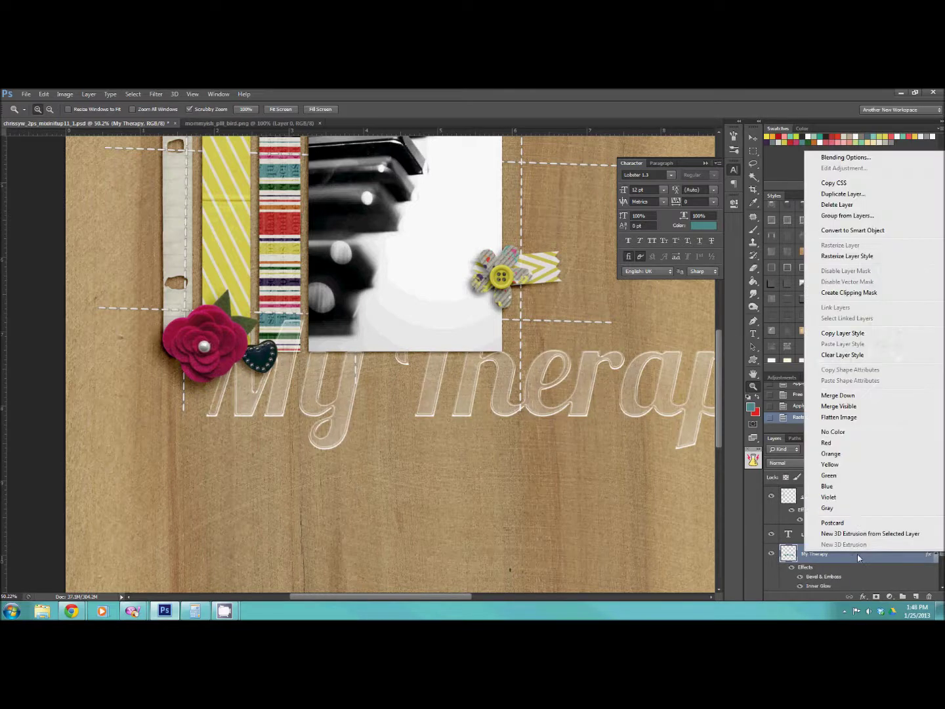
pyautogui.click(853, 195)
pyautogui.click(568, 255)
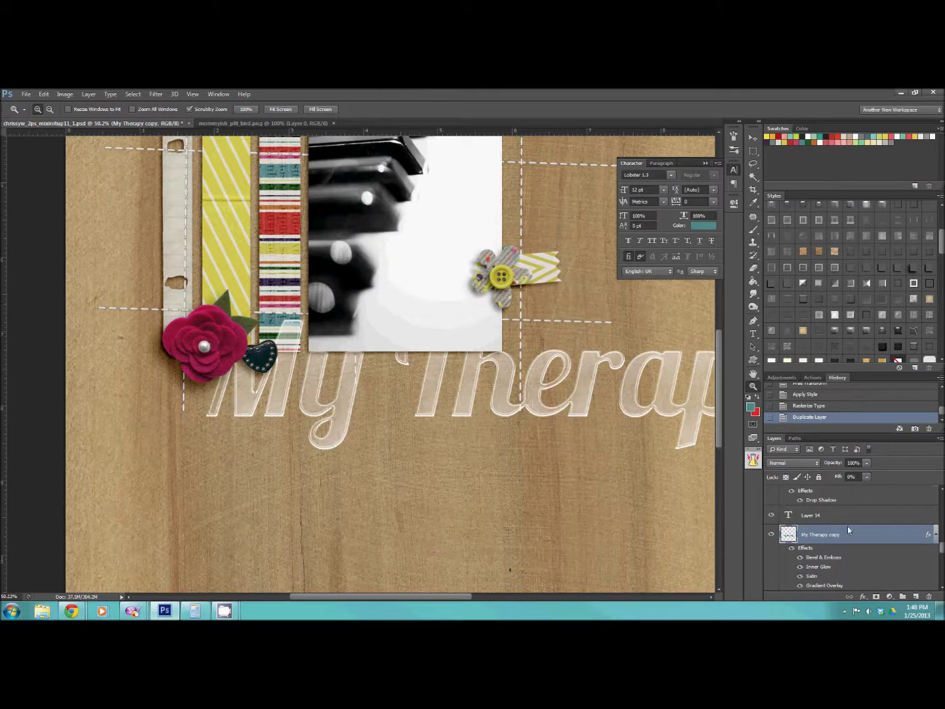
pyautogui.scroll(-1, 854, 529)
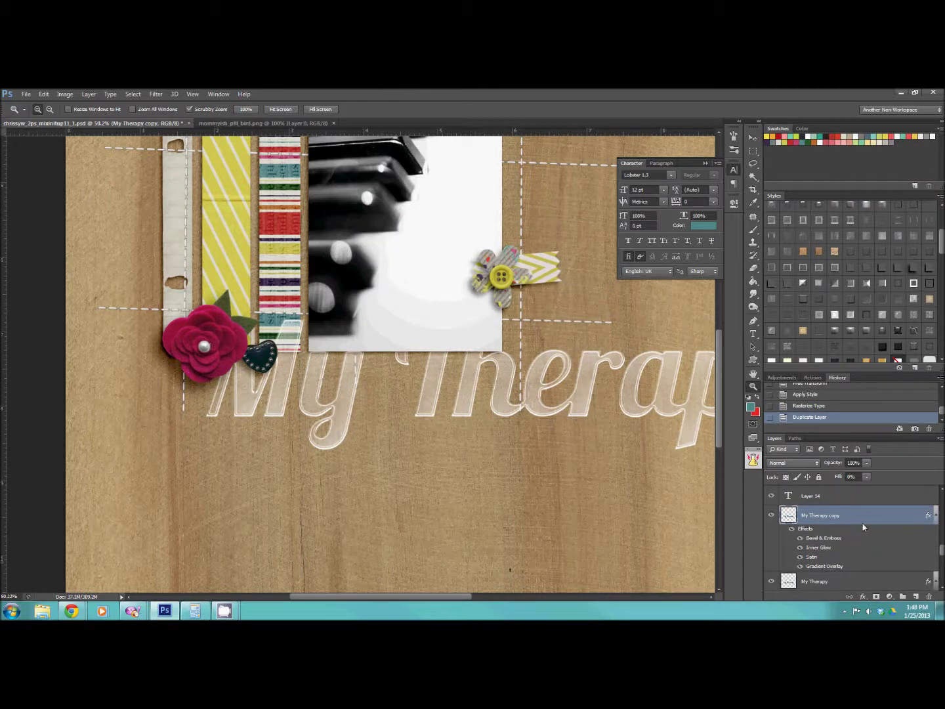
# Step: Clear the original My Therapy layer's style and set its fill to 0%
pyautogui.click(856, 582)
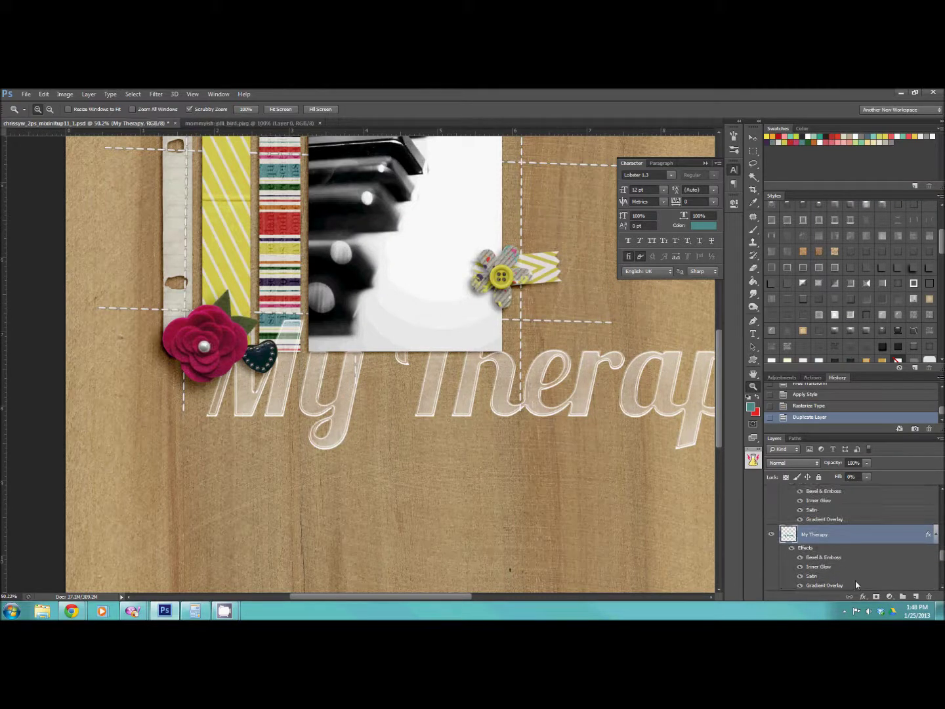
pyautogui.click(867, 477)
pyautogui.moveTo(866, 488); pyautogui.dragTo(864, 489)
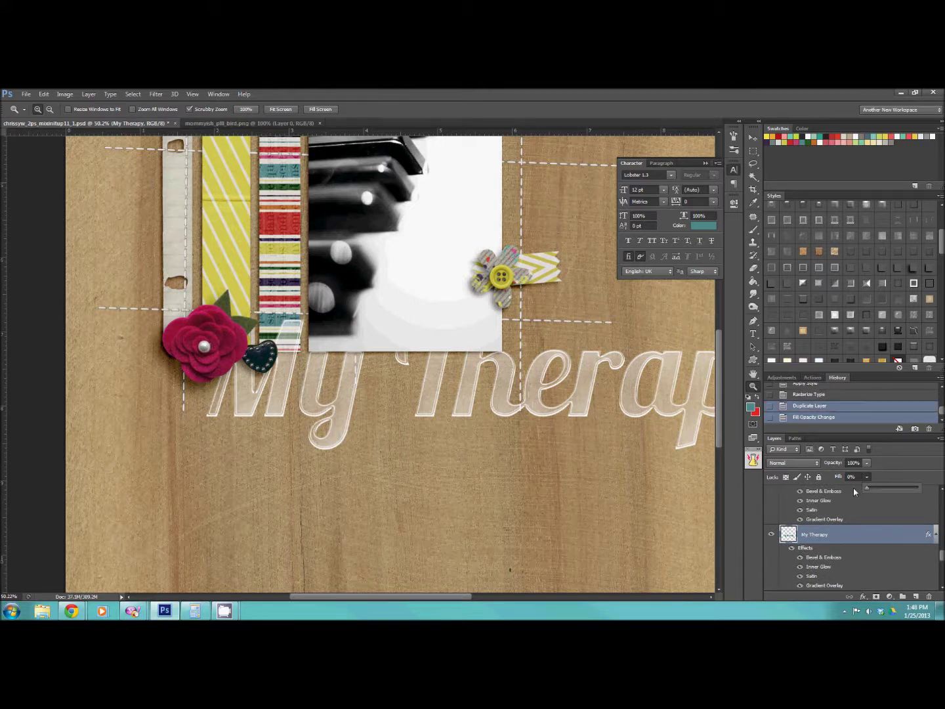
pyautogui.click(900, 366)
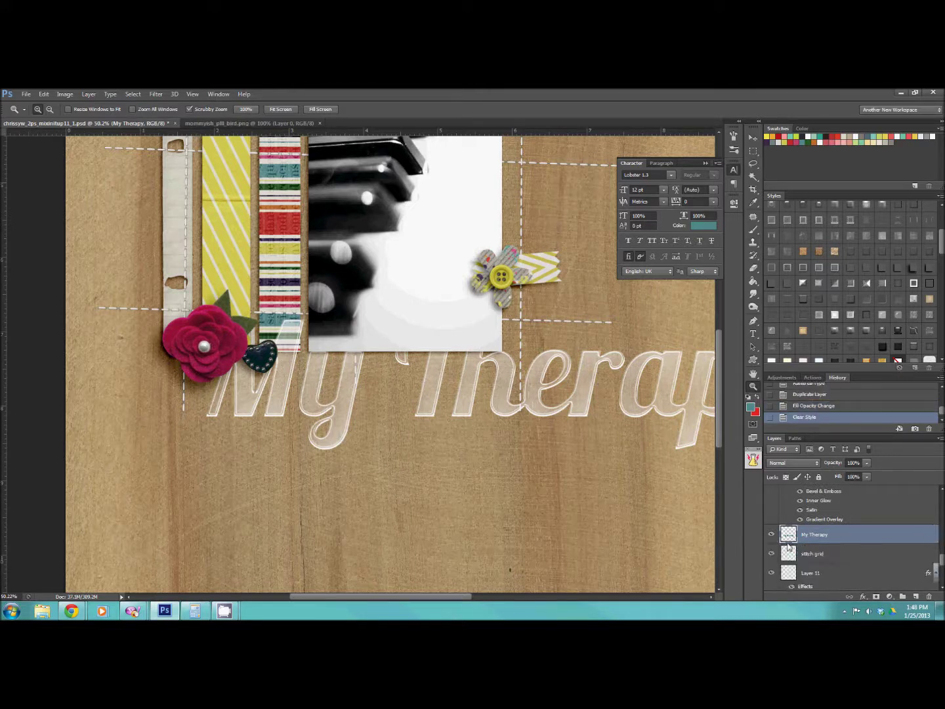
pyautogui.click(867, 477)
pyautogui.moveTo(866, 489); pyautogui.dragTo(801, 487)
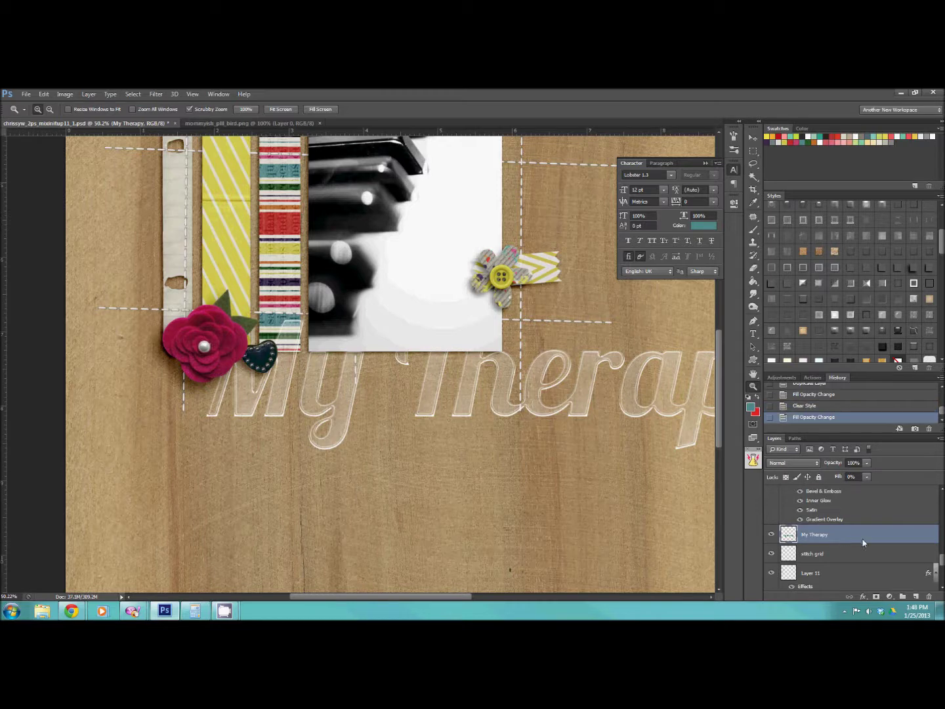
# Step: Rasterize My Therapy copy's layer style and link both title layers
pyautogui.scroll(1, 863, 543)
pyautogui.rightClick(882, 505)
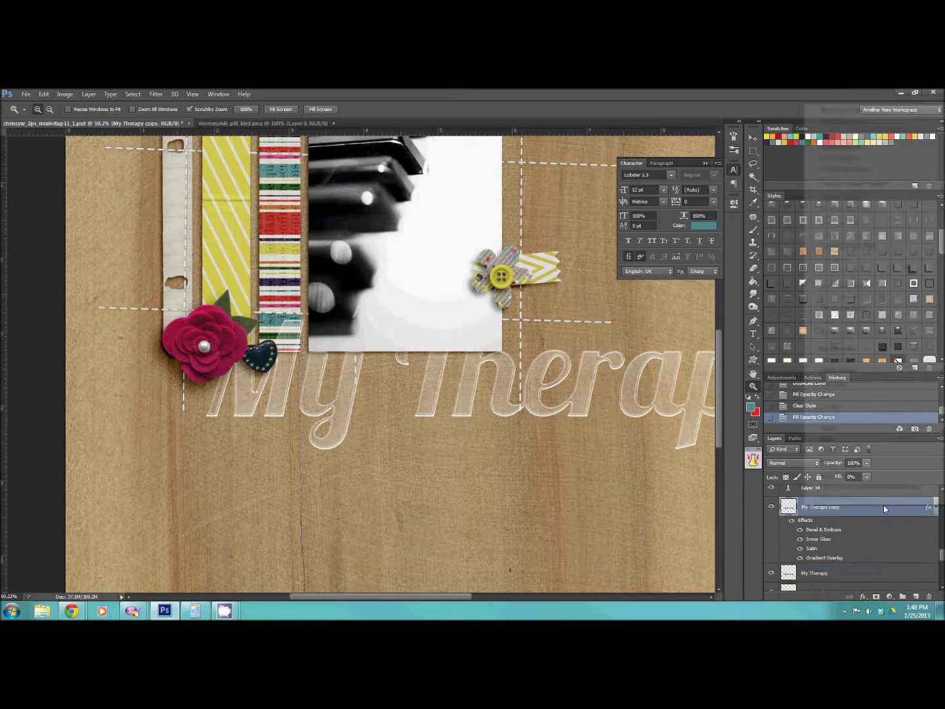
pyautogui.click(843, 209)
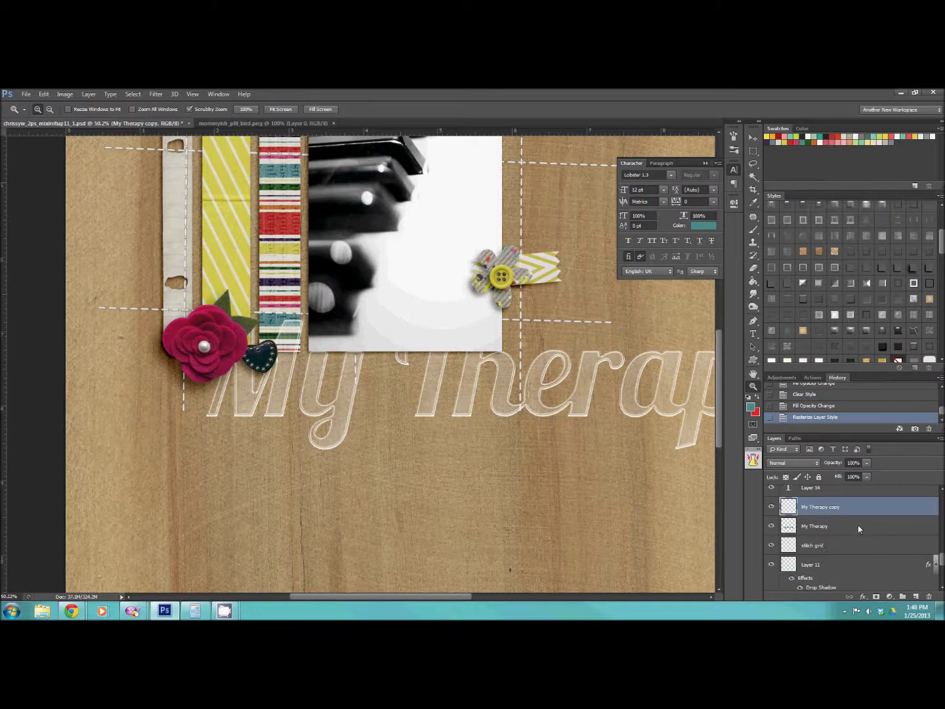
pyautogui.keyDown('shift'); pyautogui.click(859, 529); pyautogui.keyUp('shift')
pyautogui.rightClick(858, 527)
pyautogui.click(836, 278)
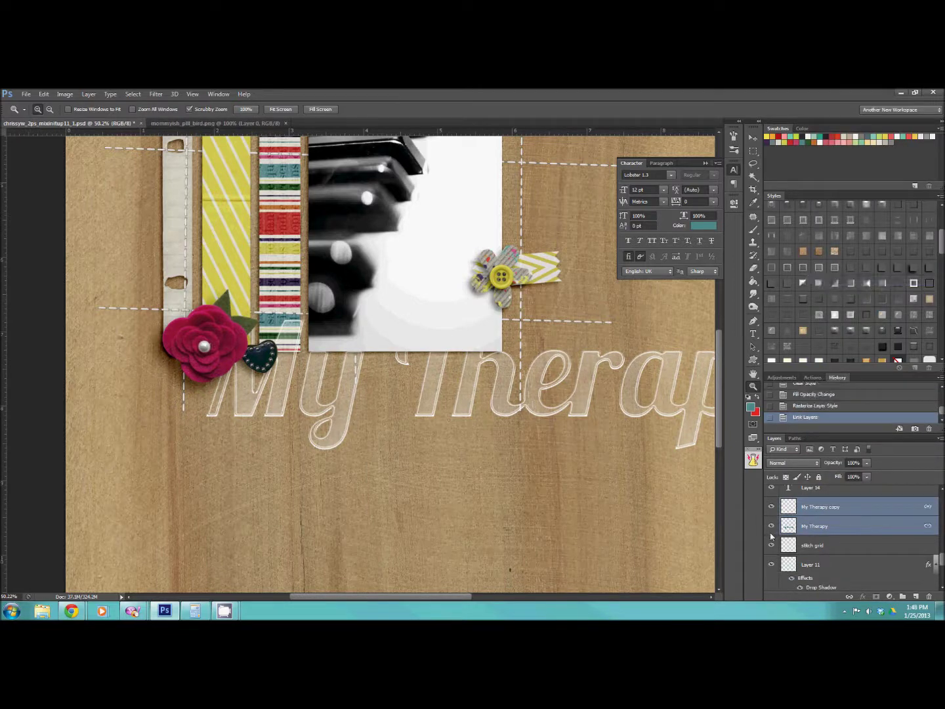
# Step: Scale the linked title layers down together to about 69% beneath the piano photo
pyautogui.hotkey('ctrl', 't')
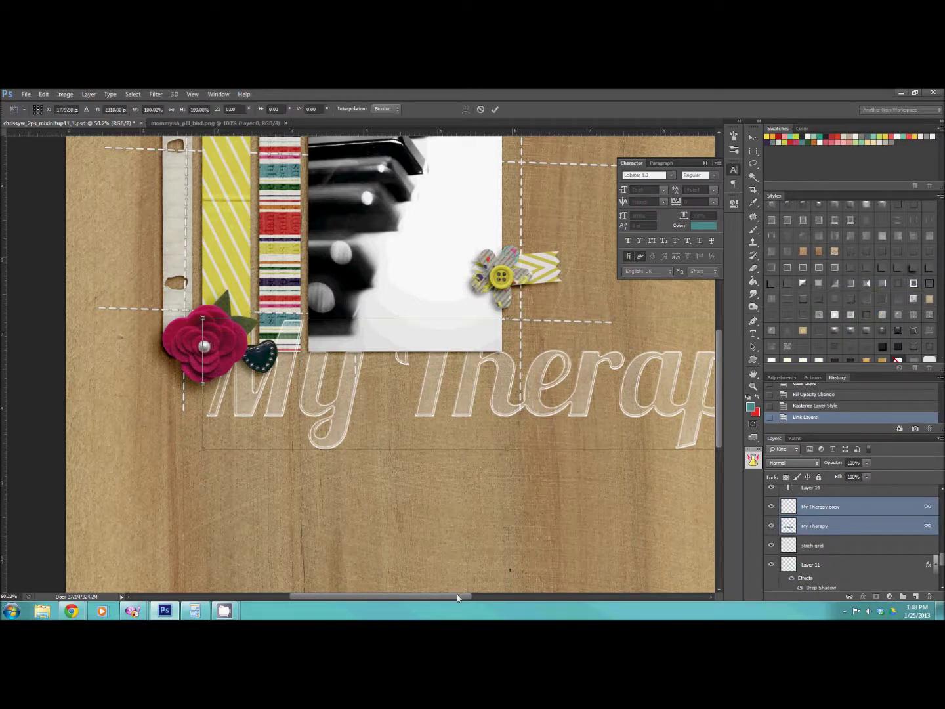
pyautogui.moveTo(457, 594); pyautogui.dragTo(507, 595)
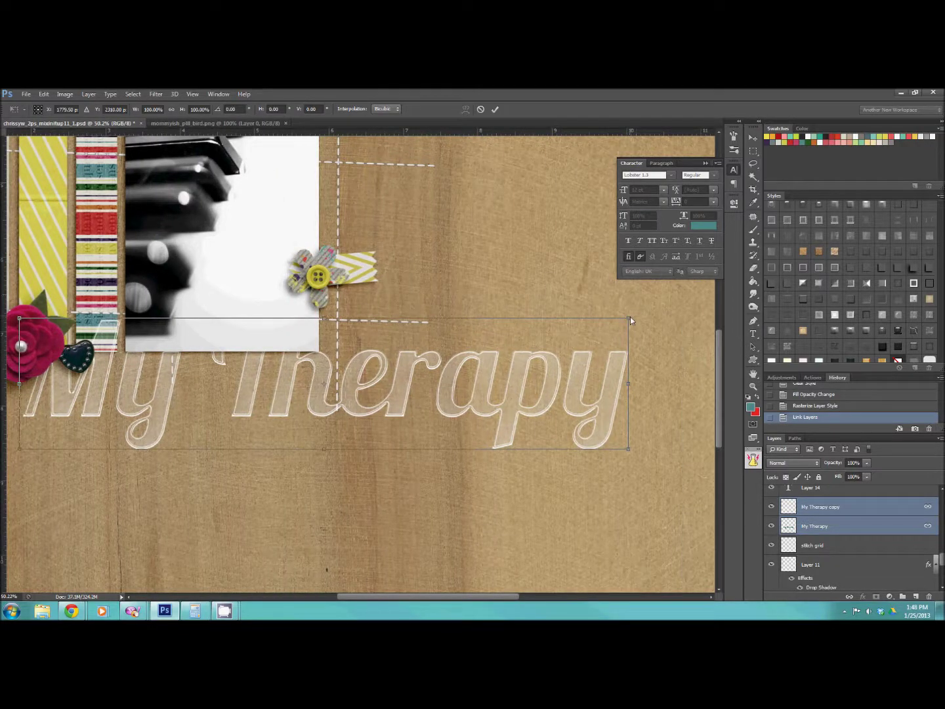
pyautogui.moveTo(630, 321); pyautogui.dragTo(448, 382)
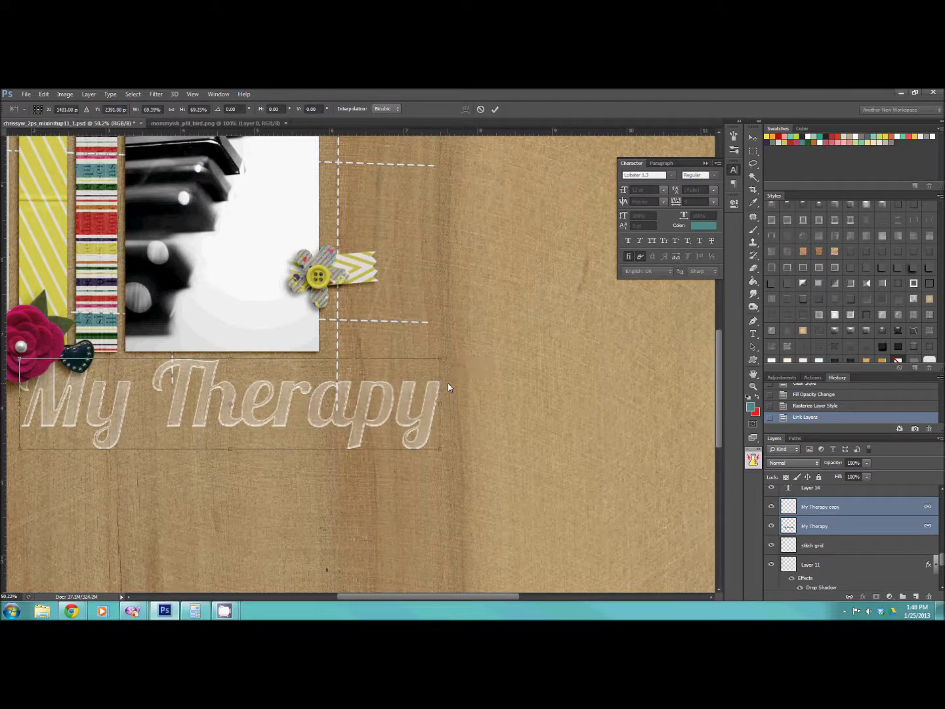
pyautogui.click(753, 139)
pyautogui.click(437, 282)
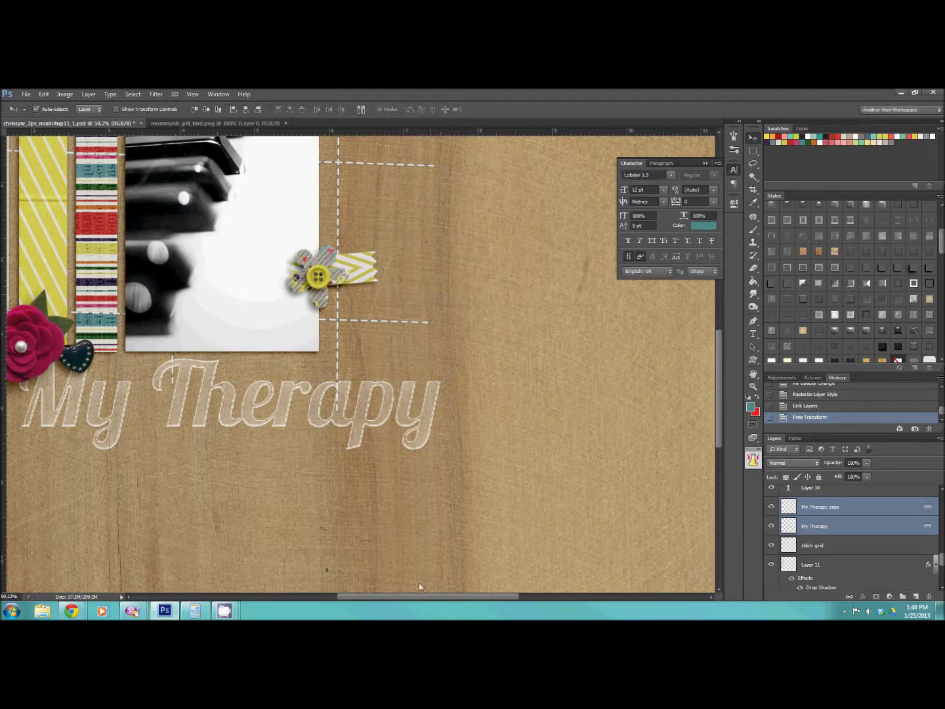
pyautogui.hscroll(-5, 421, 586)
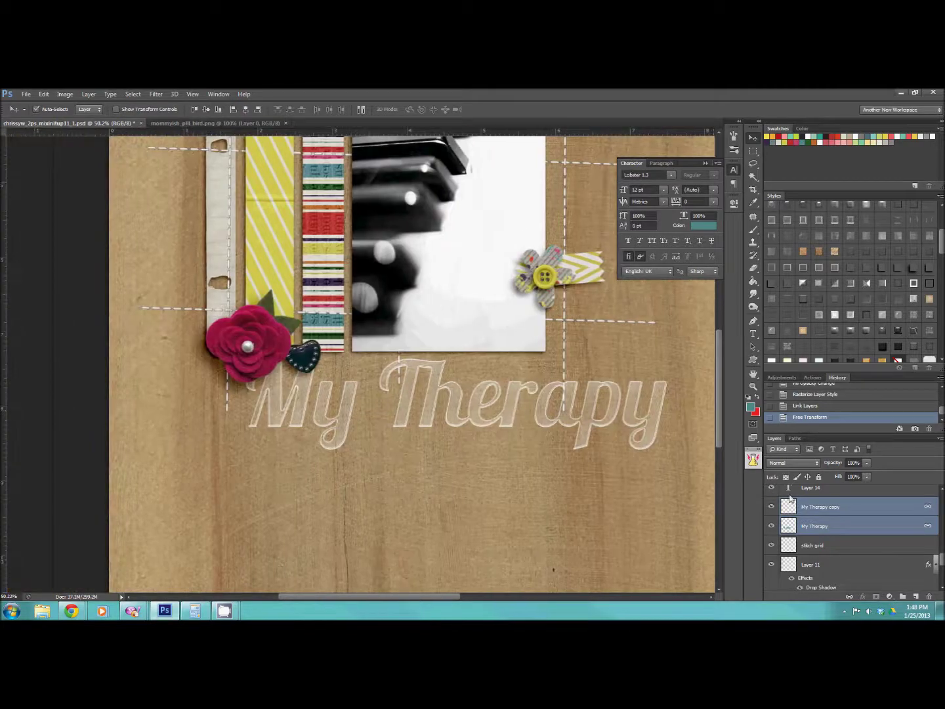
pyautogui.click(824, 528)
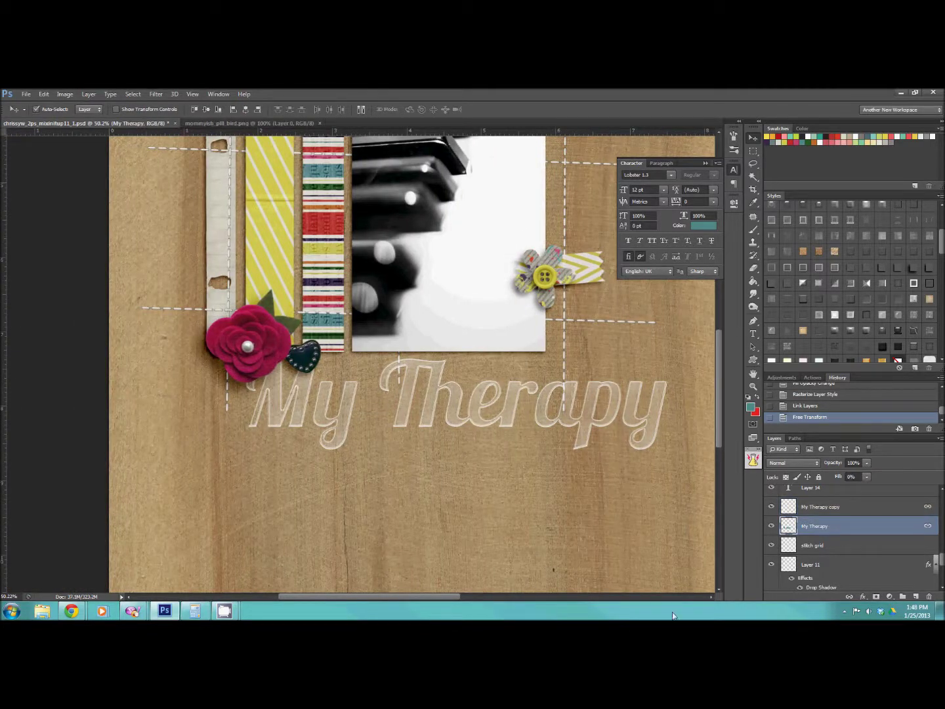
# Step: Add a Linear Burn drop shadow to My Therapy with more distance and about 30% opacity
pyautogui.doubleClick(868, 528)
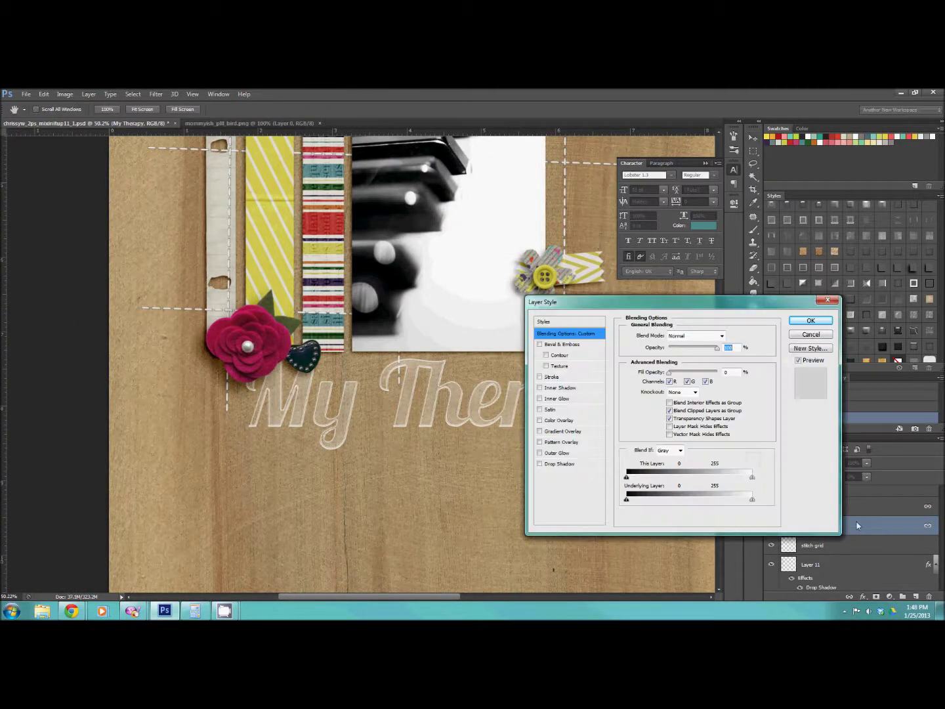
pyautogui.click(541, 464)
pyautogui.click(564, 463)
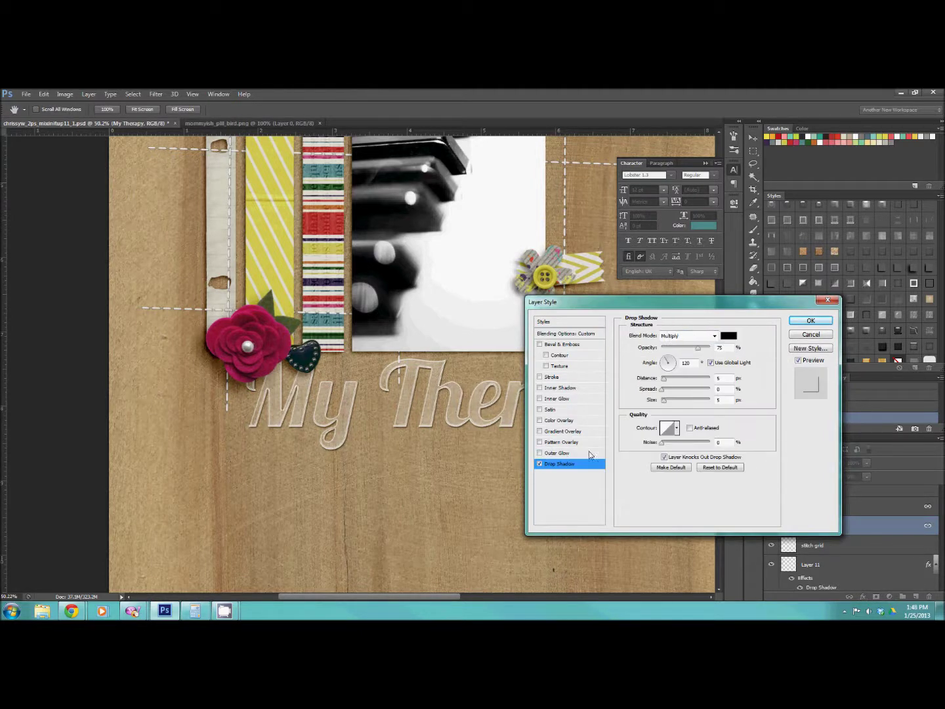
pyautogui.click(672, 336)
pyautogui.click(679, 393)
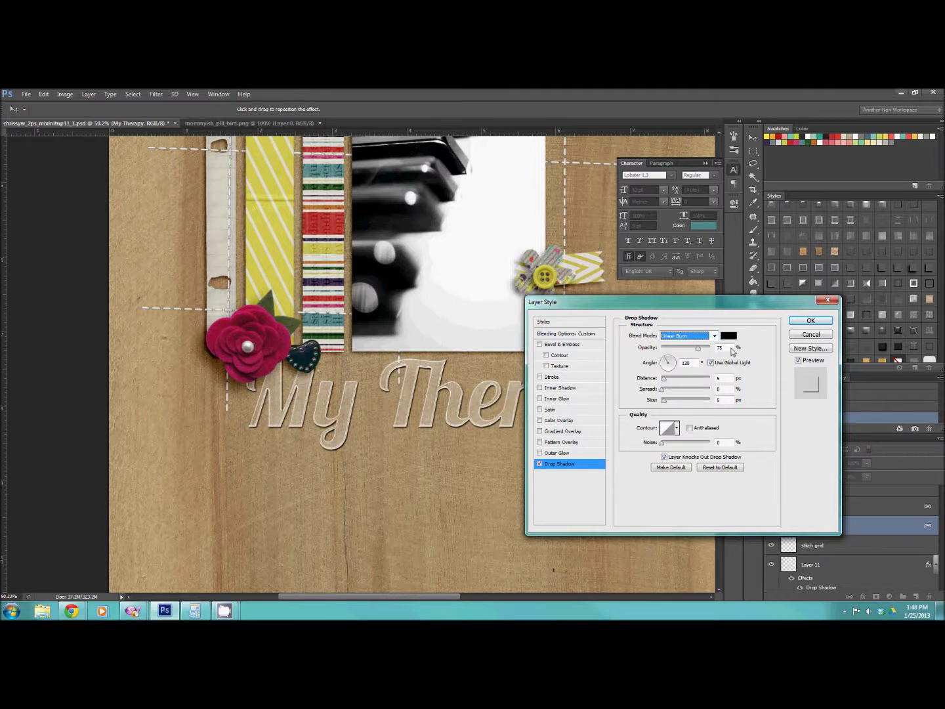
pyautogui.click(694, 349)
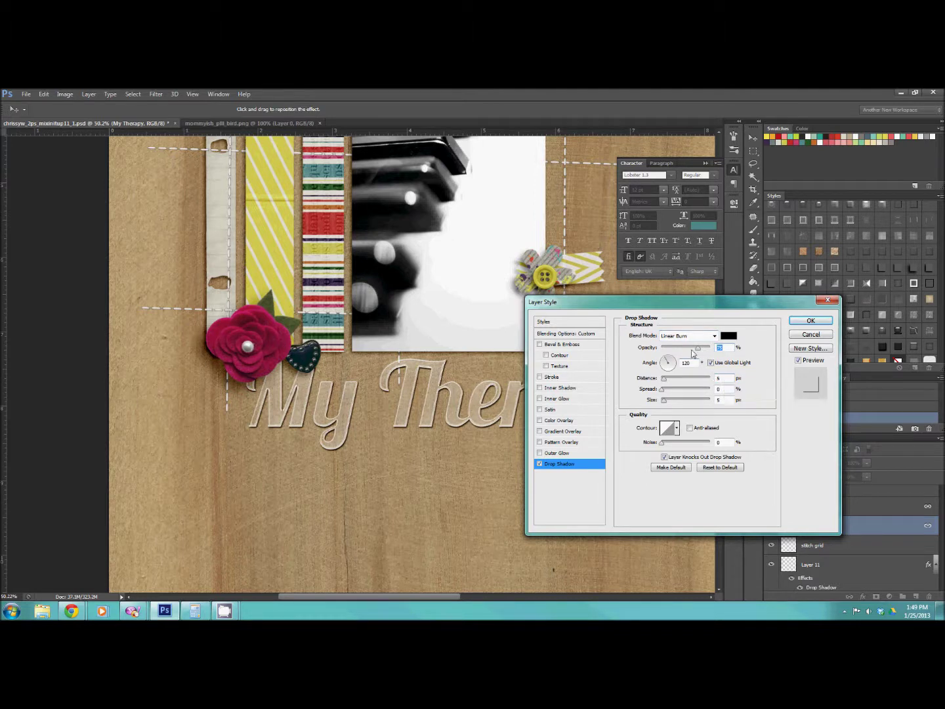
pyautogui.moveTo(665, 382); pyautogui.dragTo(669, 400)
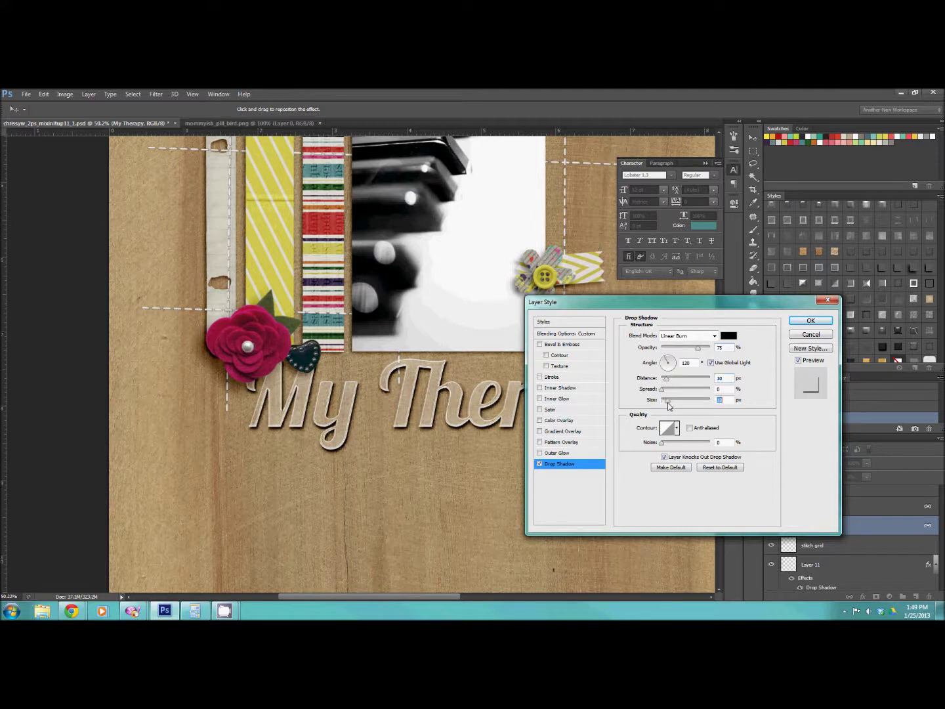
pyautogui.click(676, 348)
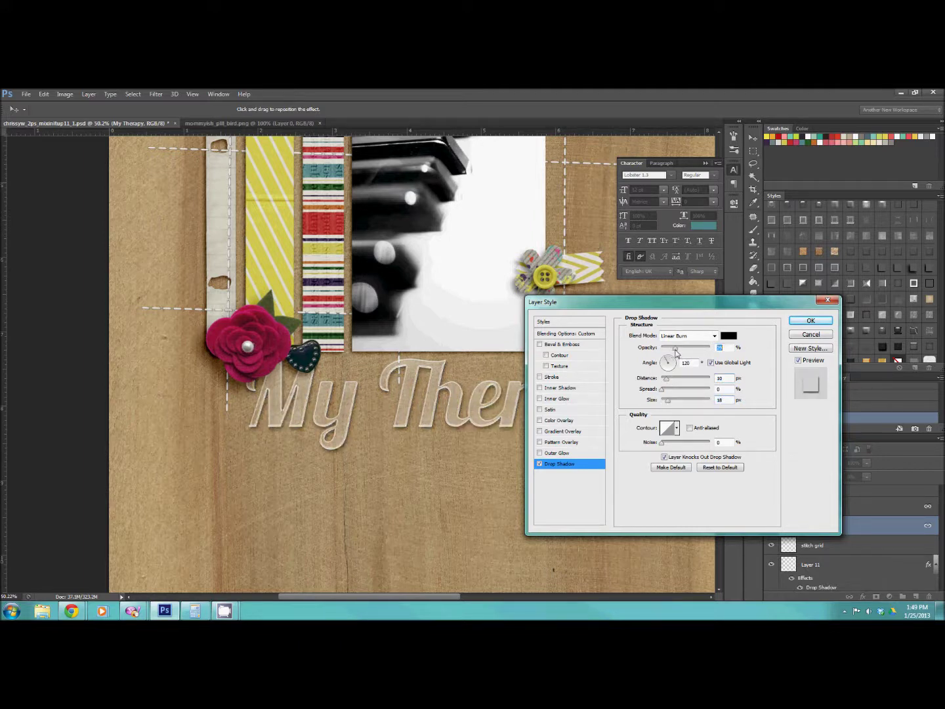
pyautogui.press('Return')
pyautogui.moveTo(453, 596); pyautogui.dragTo(475, 595)
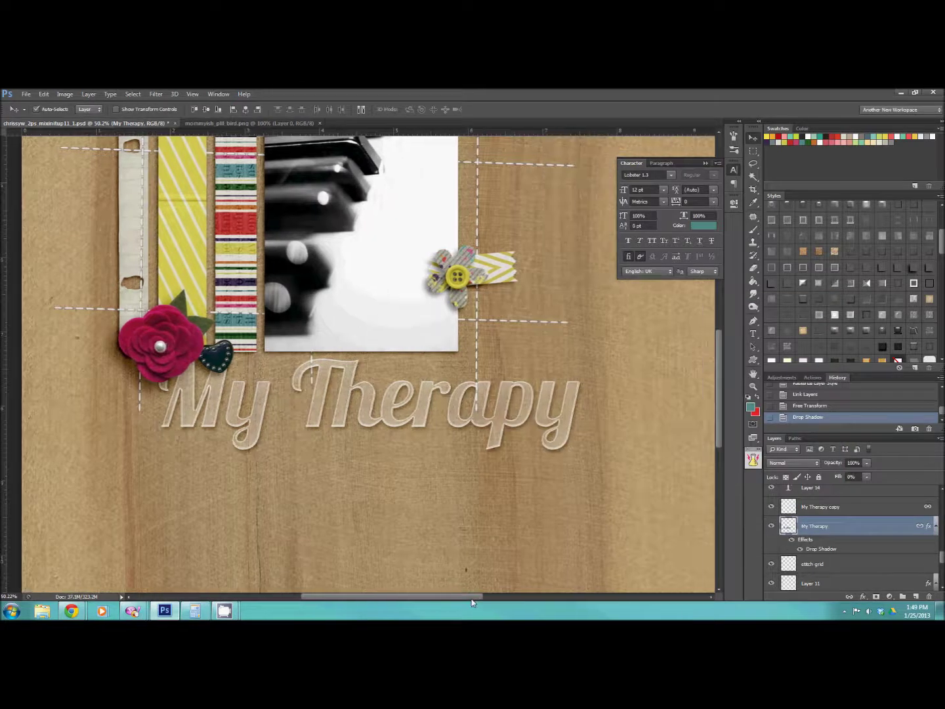
pyautogui.click(753, 386)
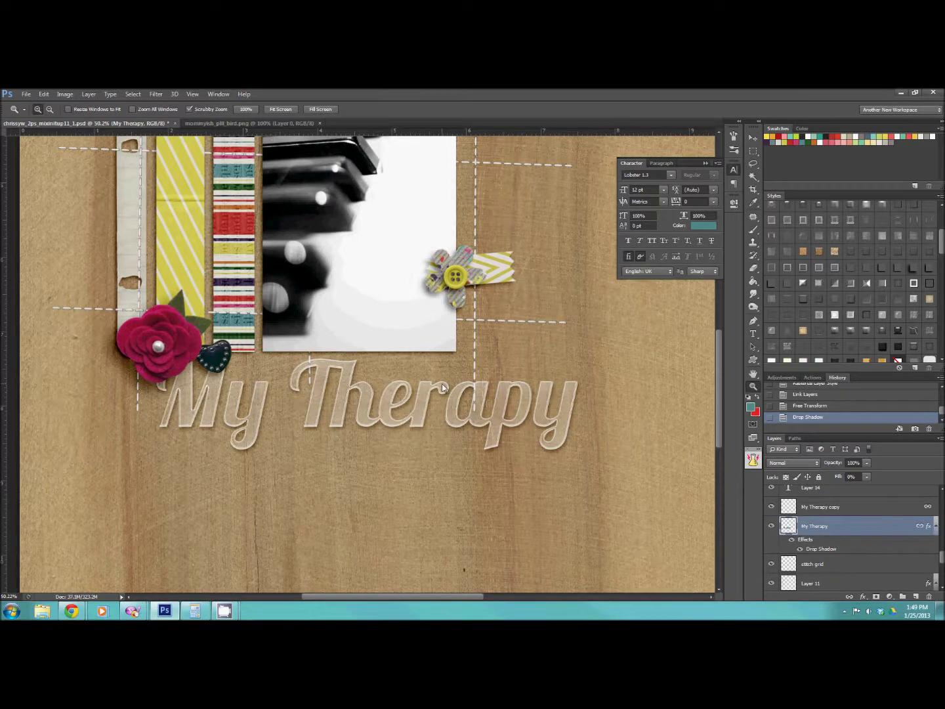
pyautogui.moveTo(418, 392); pyautogui.dragTo(469, 426)
pyautogui.click(773, 506)
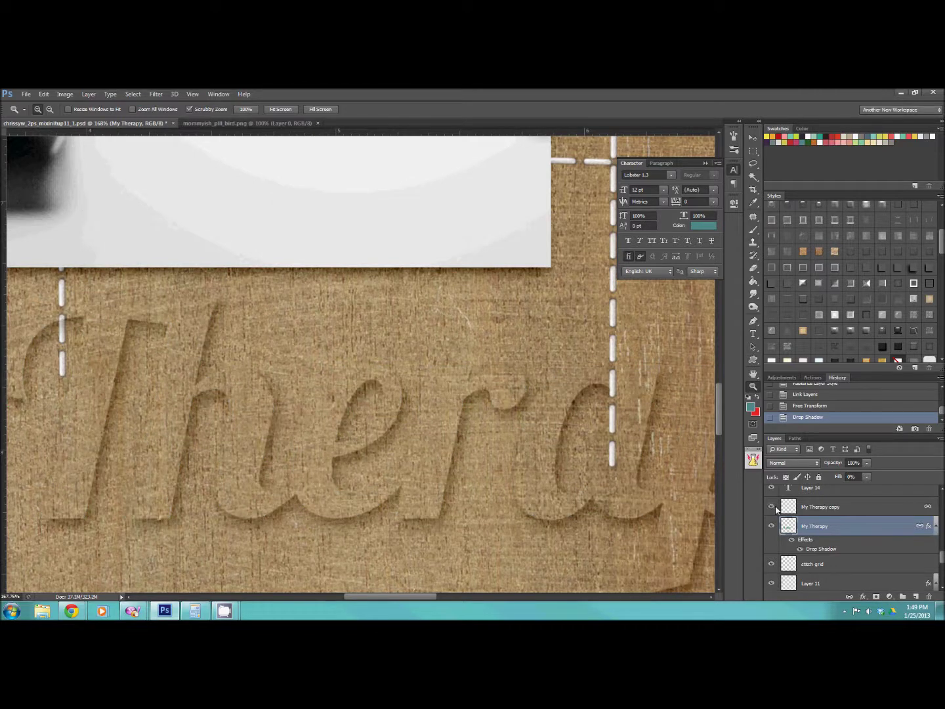
pyautogui.click(773, 506)
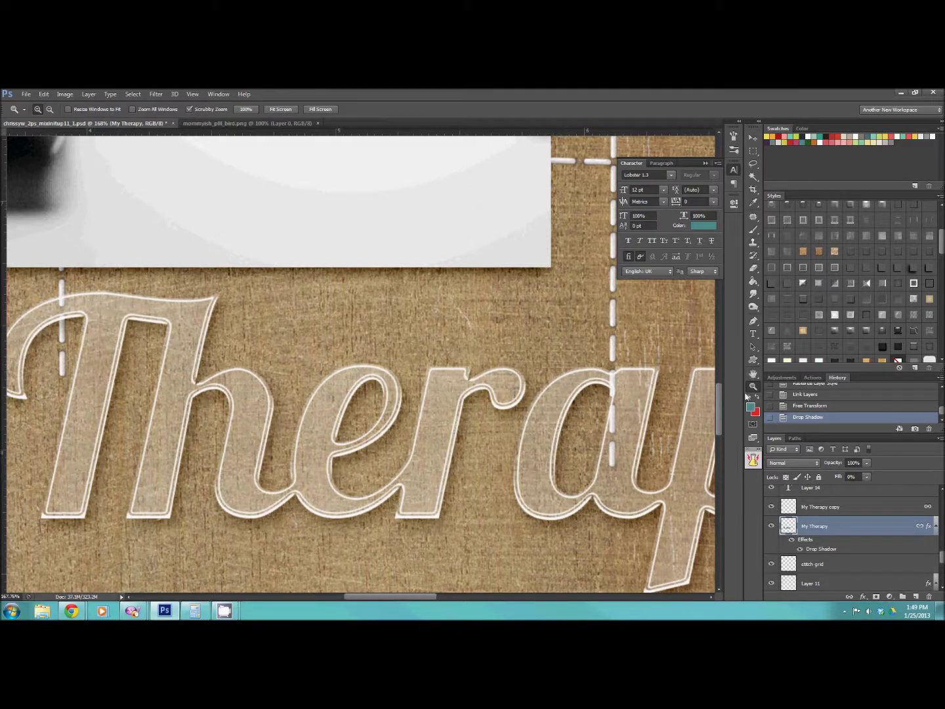
pyautogui.moveTo(472, 346); pyautogui.dragTo(452, 276)
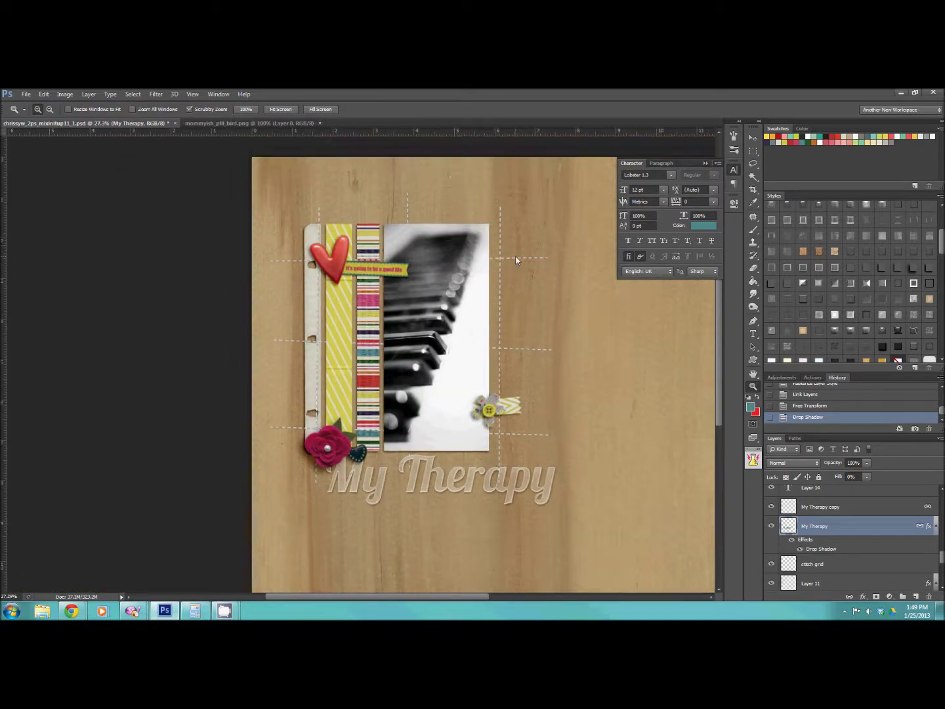
pyautogui.moveTo(517, 262); pyautogui.dragTo(598, 340)
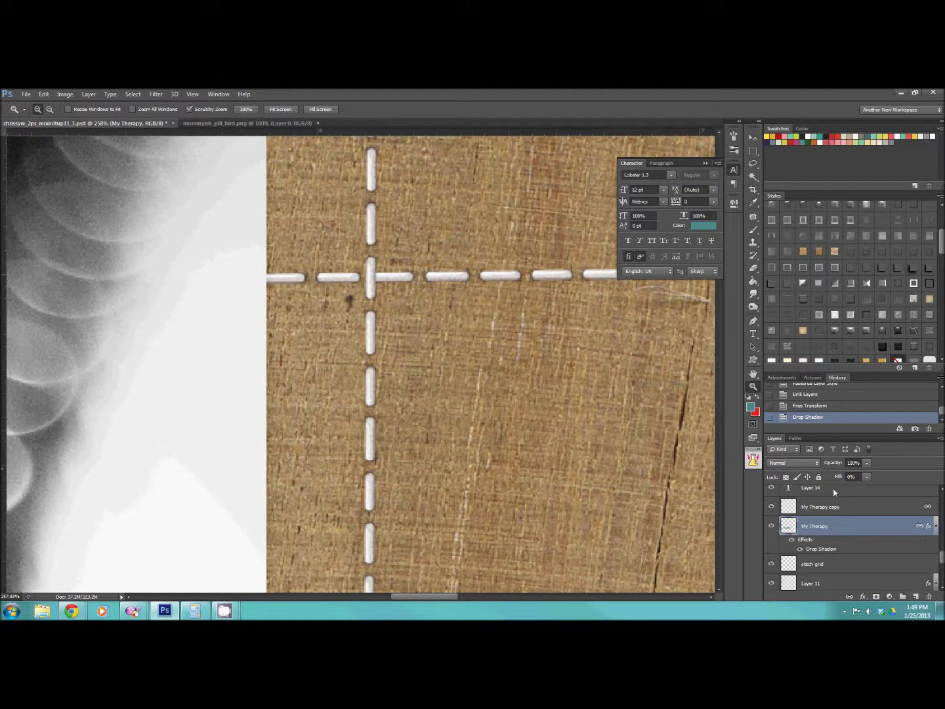
# Step: Select stitch grid, discard a trial red Color Overlay, and add Layer 15 above it
pyautogui.scroll(-2, 853, 539)
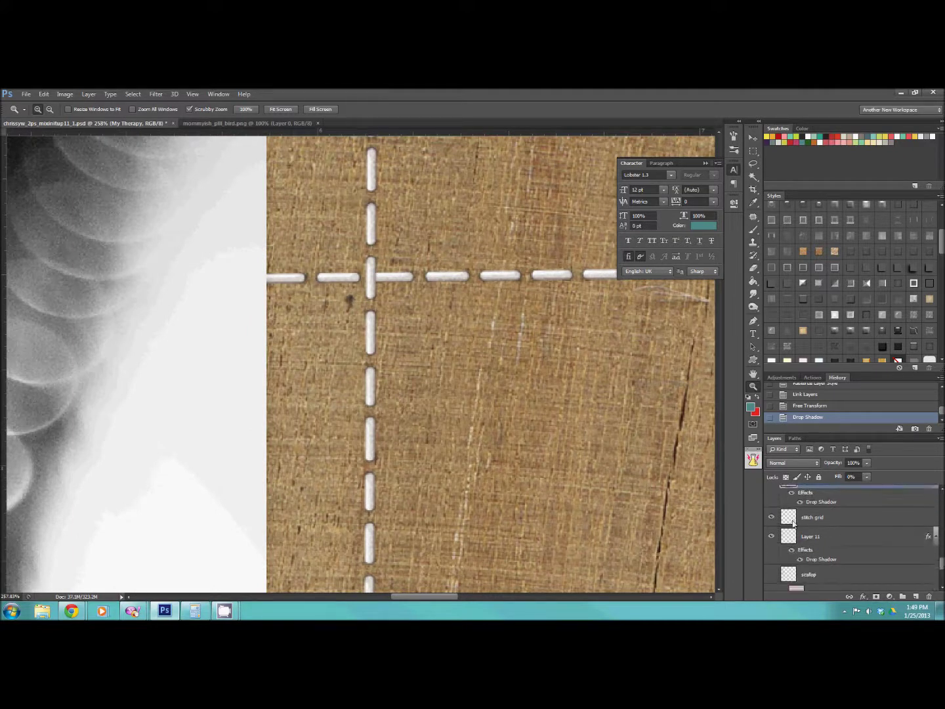
pyautogui.click(772, 517)
pyautogui.click(772, 518)
pyautogui.click(860, 520)
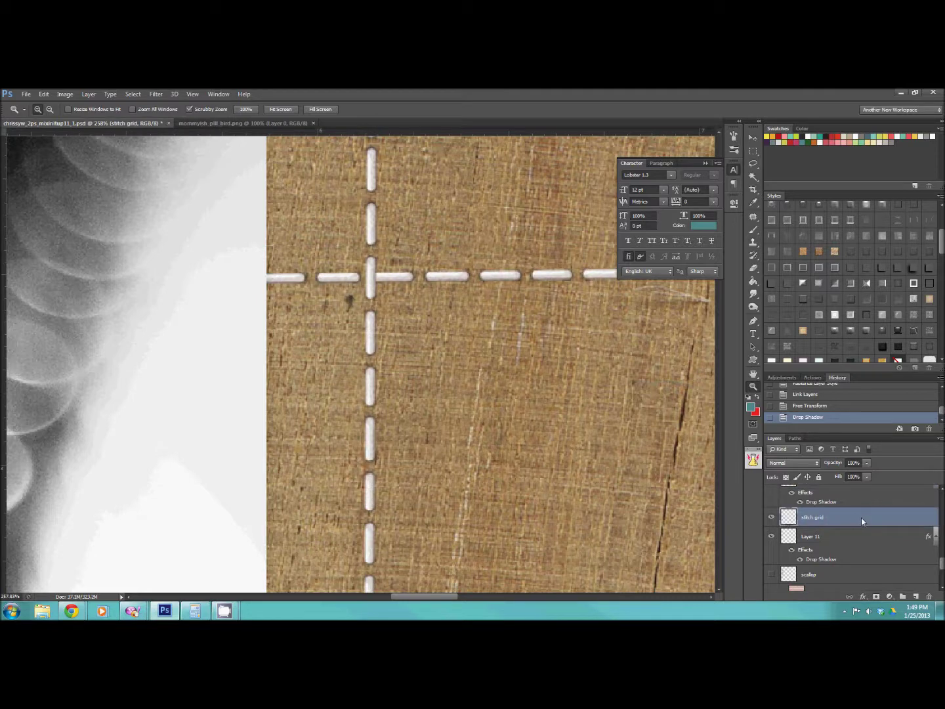
pyautogui.doubleClick(862, 520)
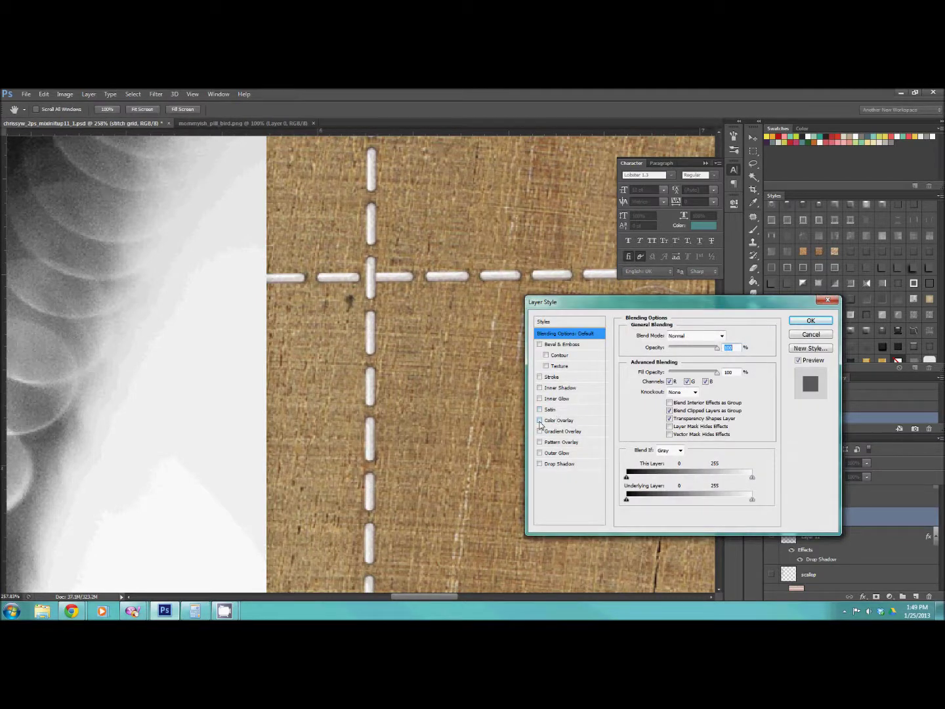
pyautogui.click(539, 422)
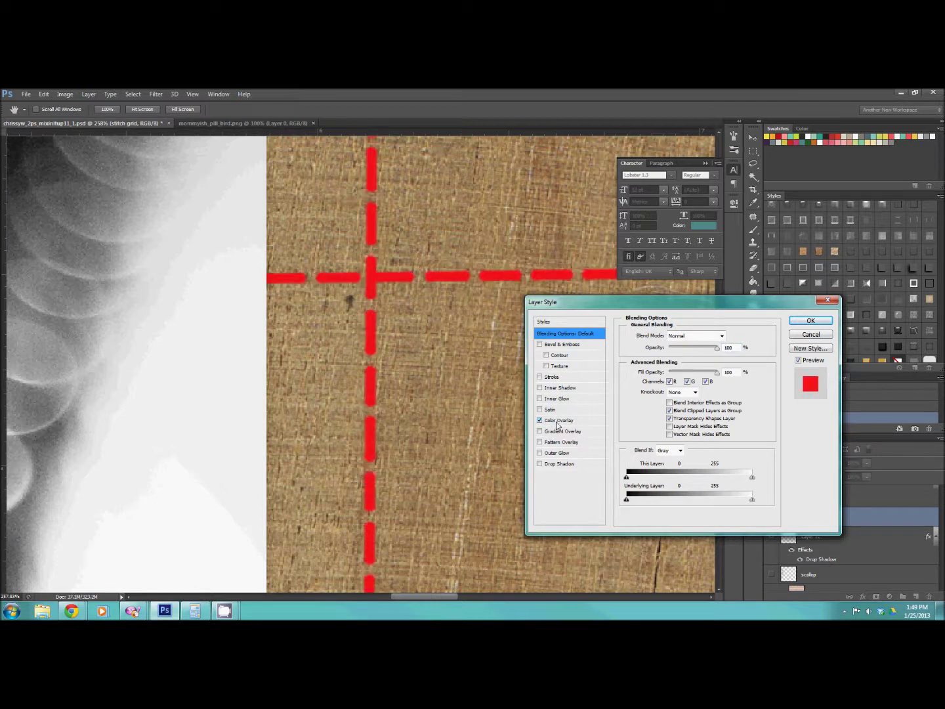
pyautogui.click(807, 335)
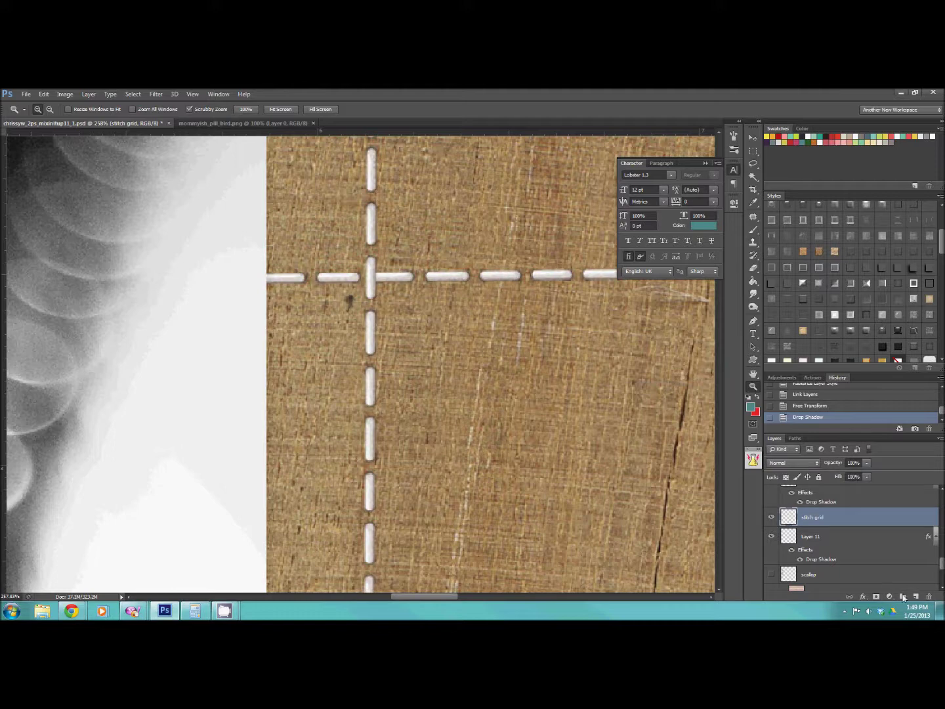
pyautogui.click(915, 596)
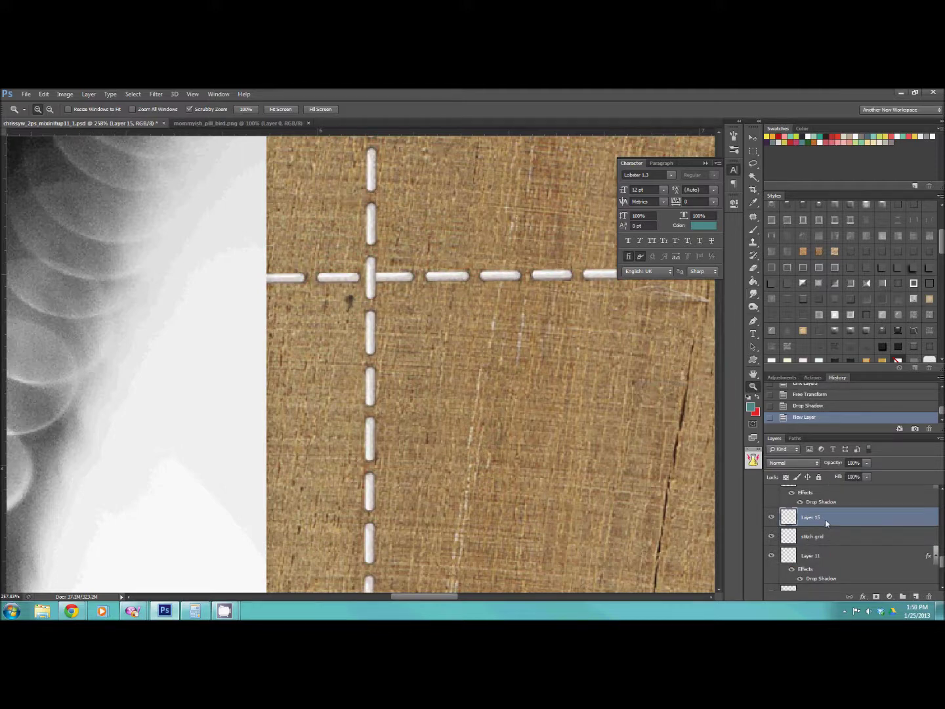
# Step: Clip Layer 15 to the stitch grid and fill it with pale yellow
pyautogui.hotkey('ctrl', 'alt', 'g')
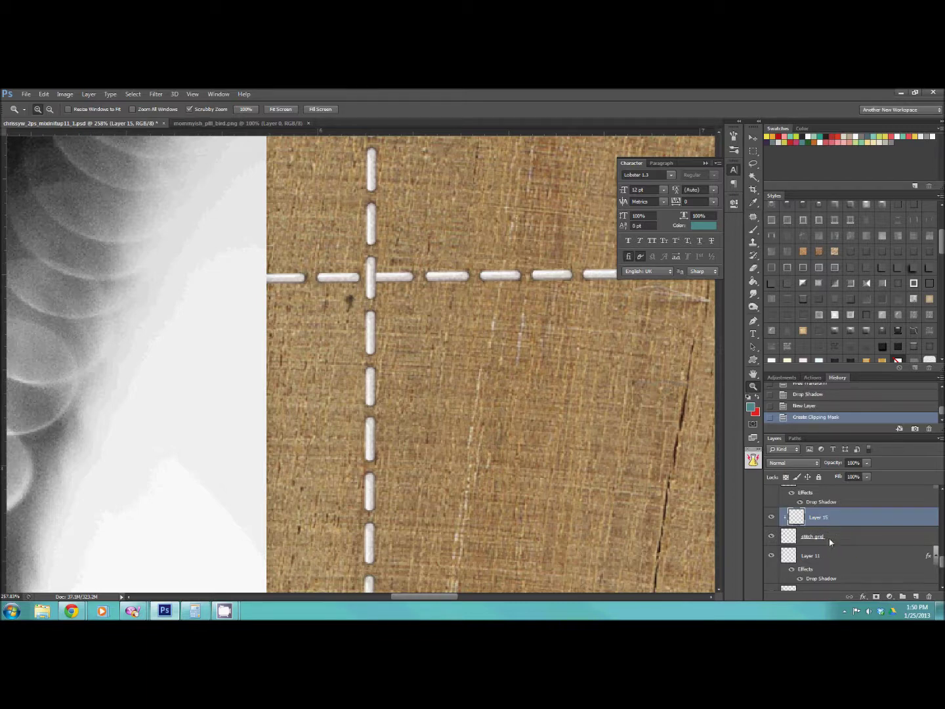
pyautogui.click(751, 282)
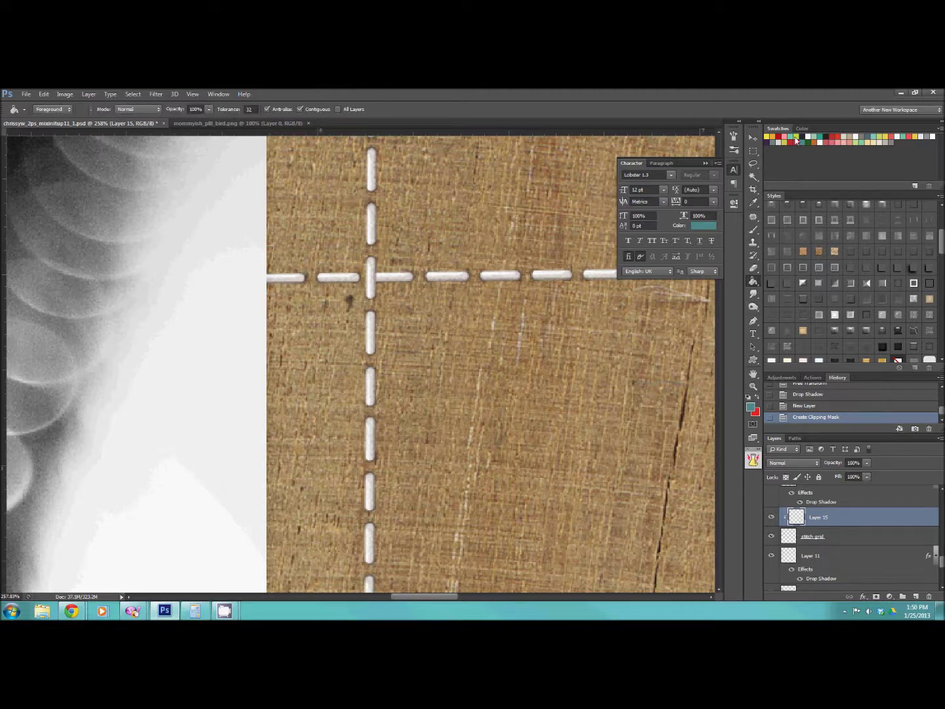
pyautogui.click(786, 144)
pyautogui.click(750, 406)
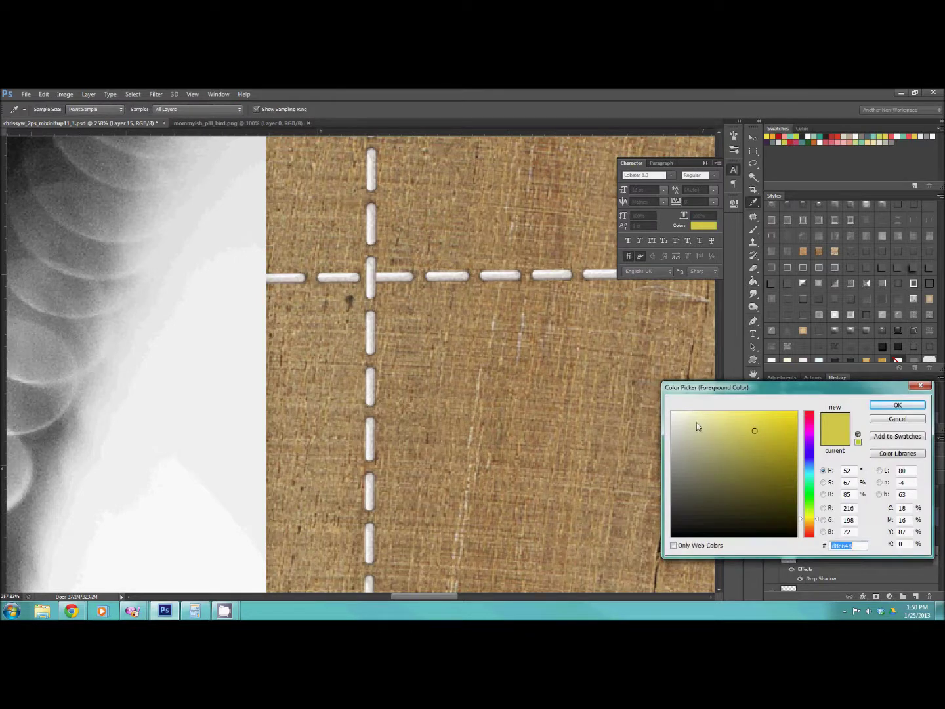
pyautogui.moveTo(697, 424); pyautogui.dragTo(716, 418)
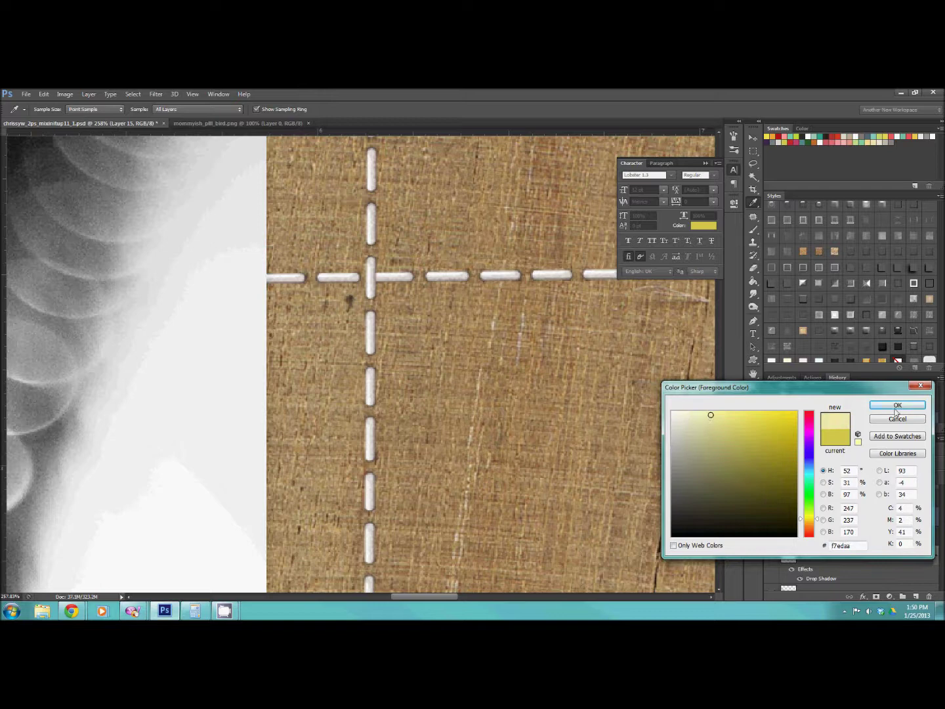
pyautogui.click(896, 405)
pyautogui.press('g')
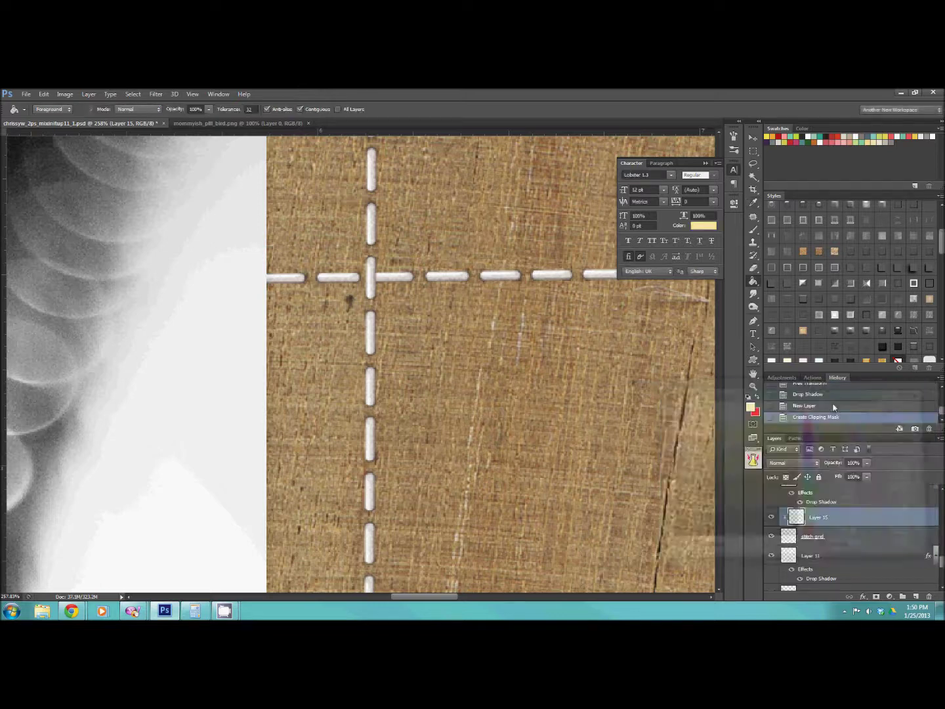
pyautogui.click(412, 277)
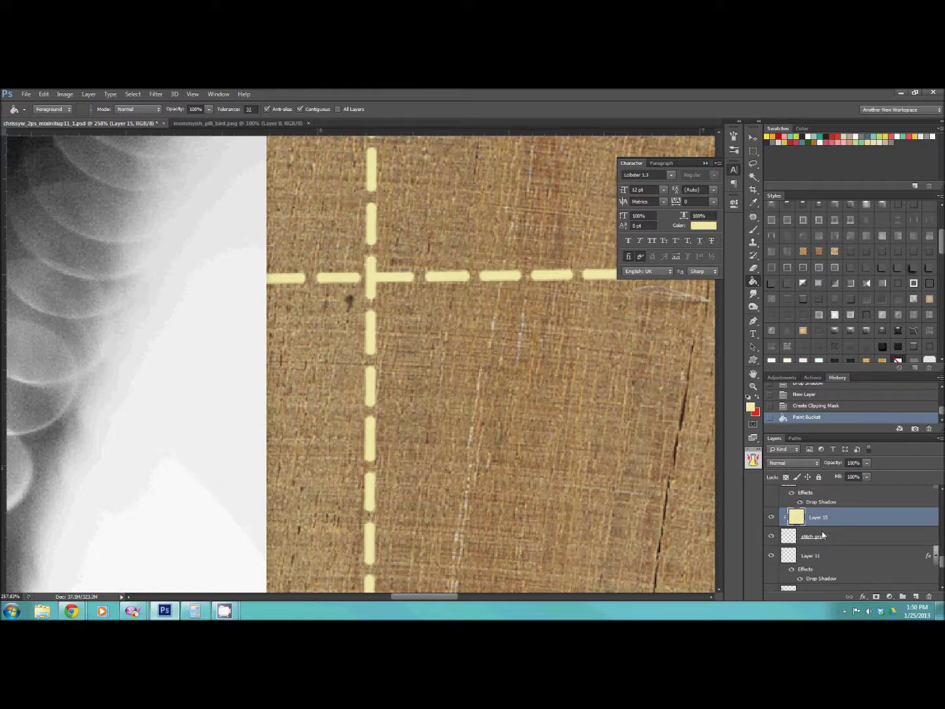
pyautogui.rightClick(841, 533)
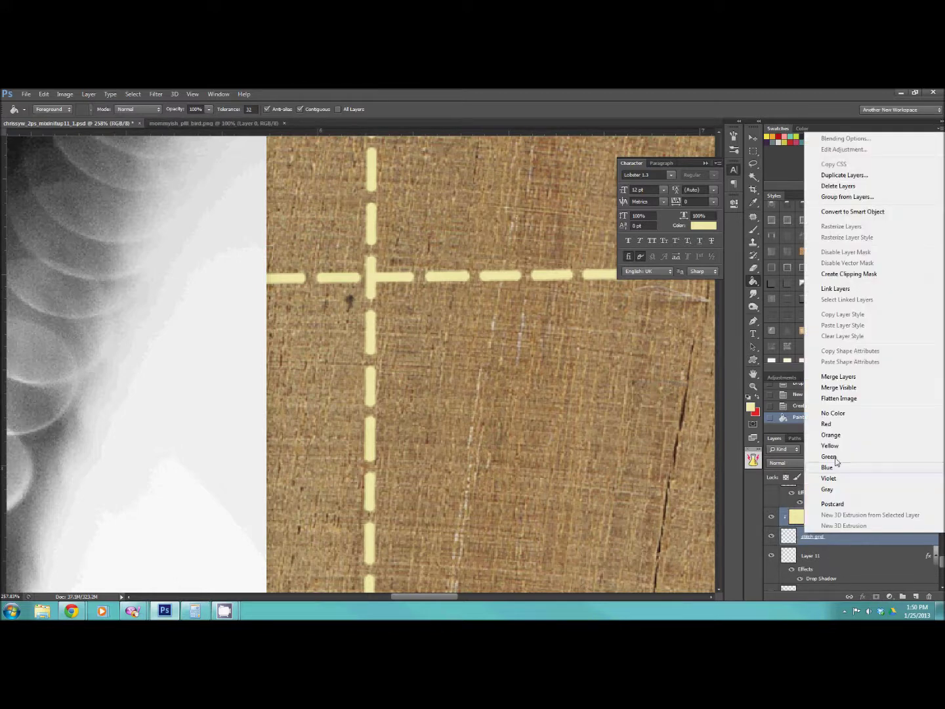
# Step: Merge the yellow fill into the stitch grid layer and apply the Stitching Shadowed style
pyautogui.click(838, 376)
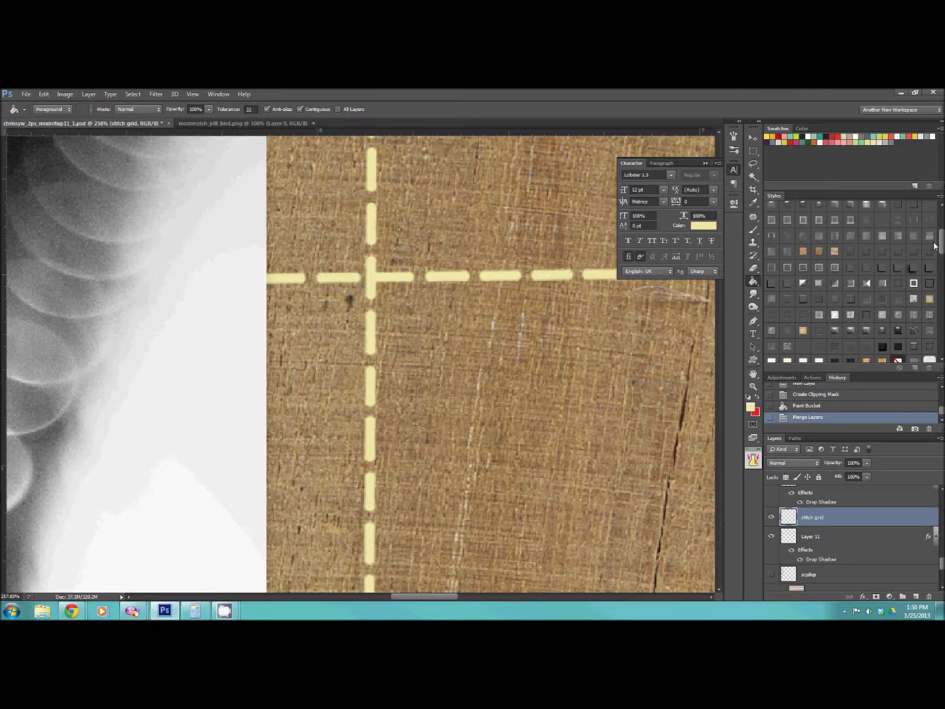
pyautogui.moveTo(942, 245); pyautogui.dragTo(938, 338)
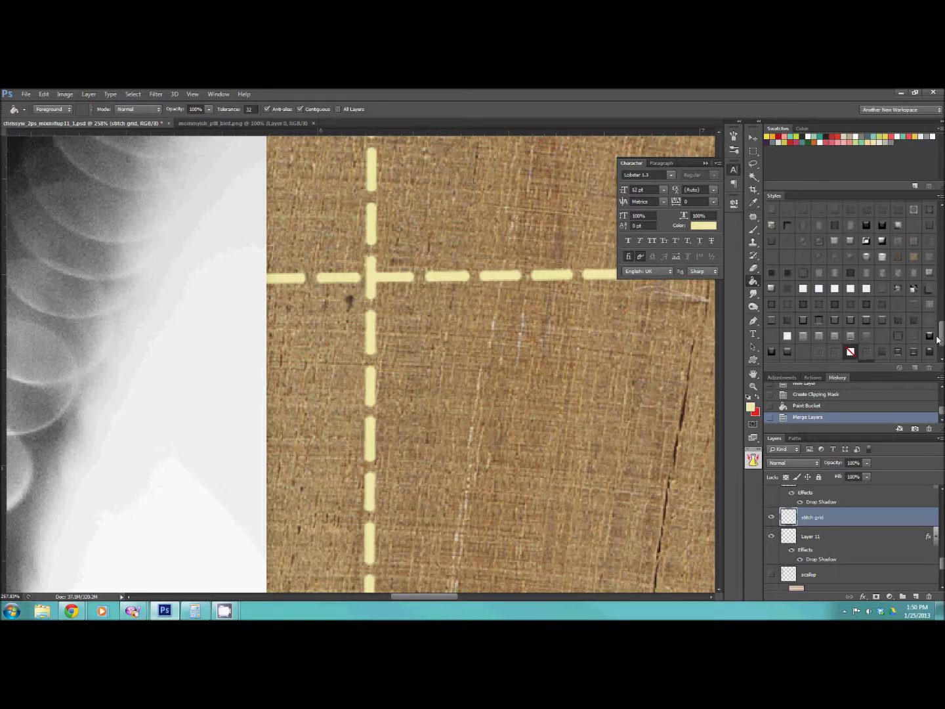
pyautogui.click(787, 273)
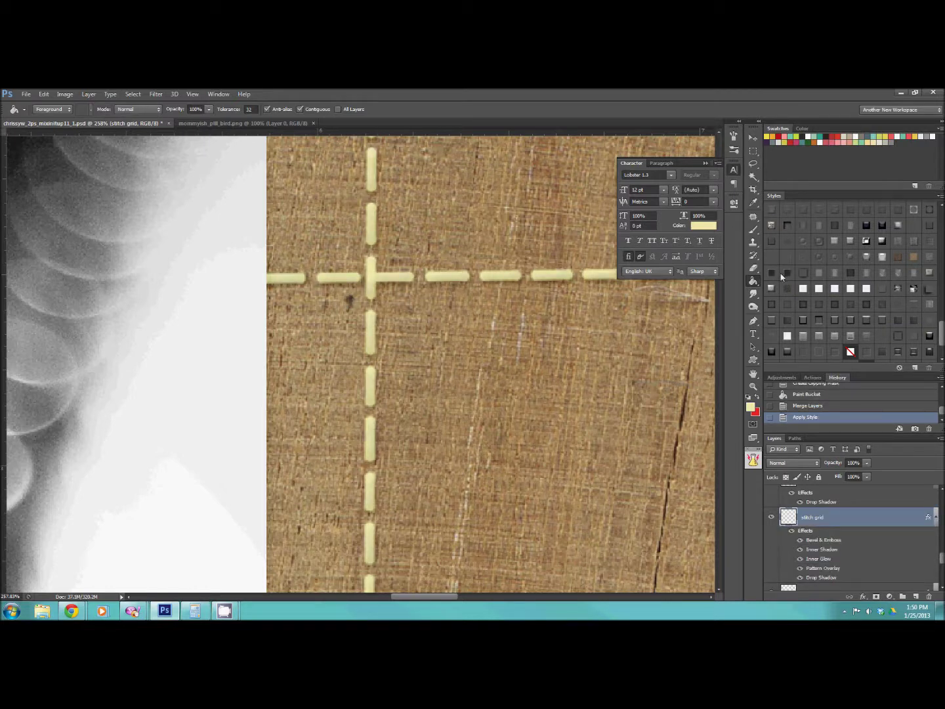
pyautogui.click(776, 273)
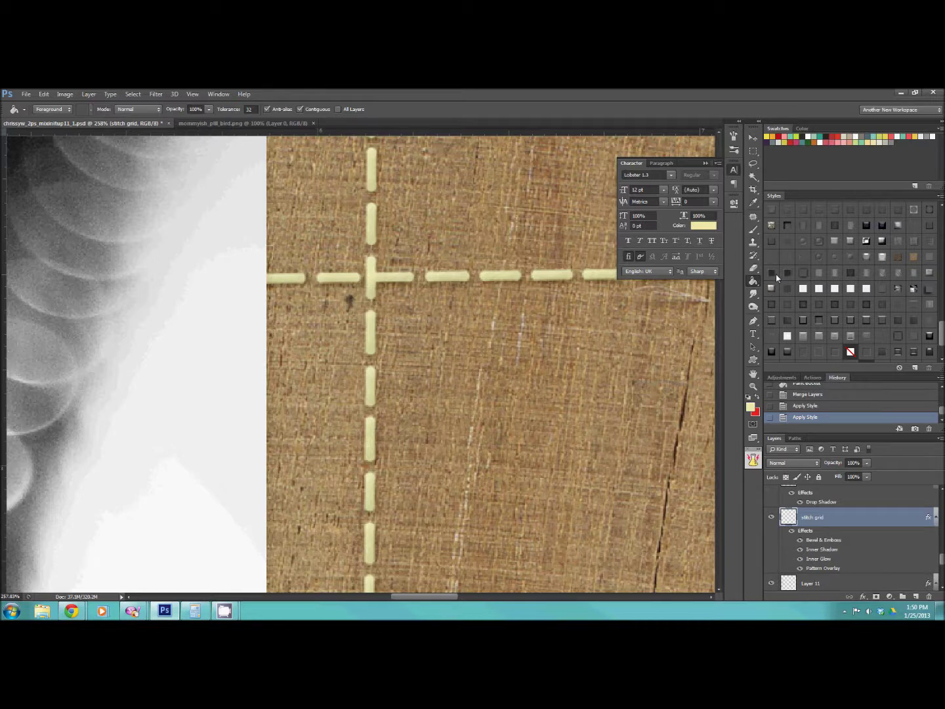
pyautogui.scroll(3, 871, 282)
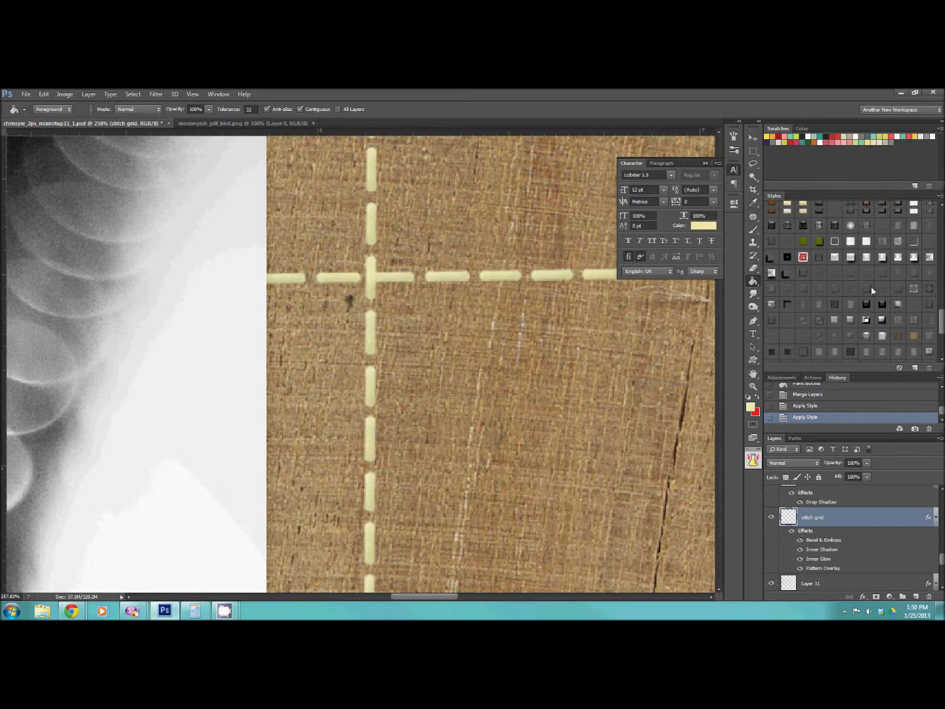
pyautogui.scroll(8, 871, 290)
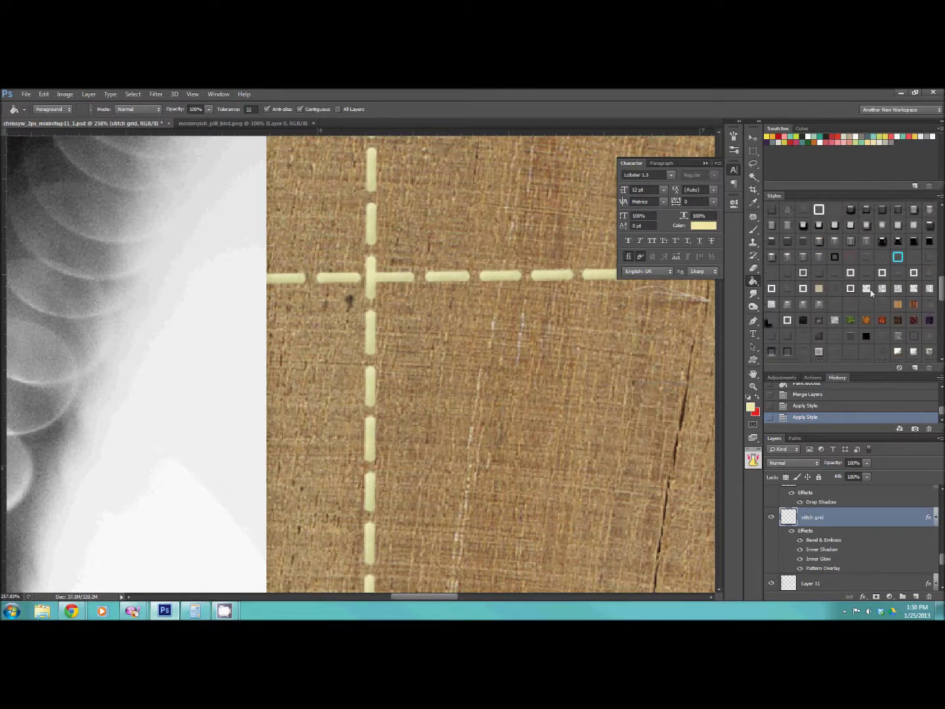
pyautogui.scroll(5, 870, 293)
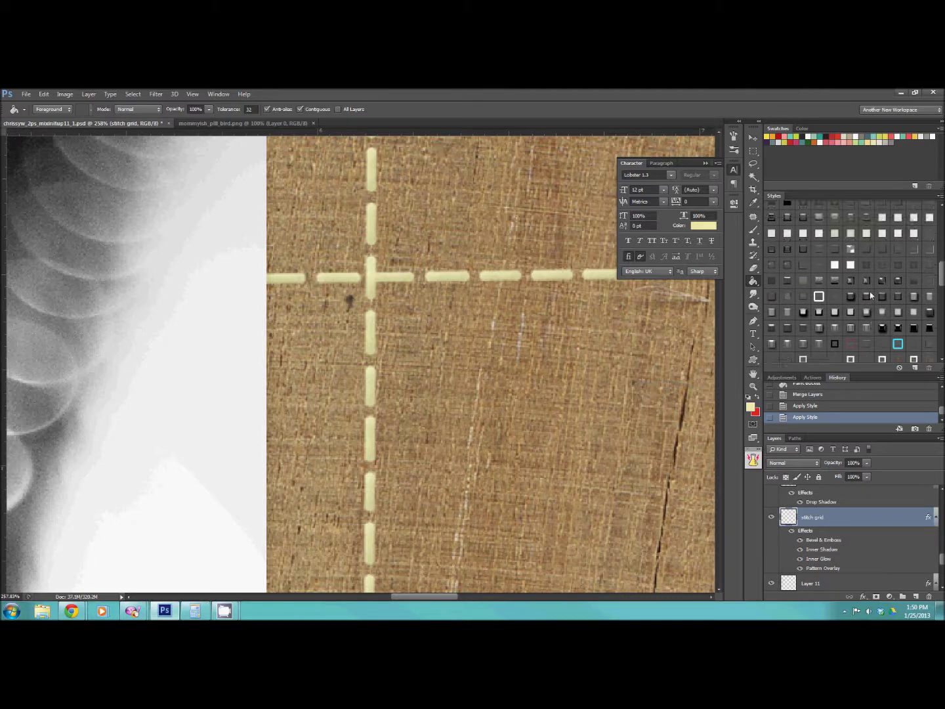
pyautogui.scroll(4, 868, 289)
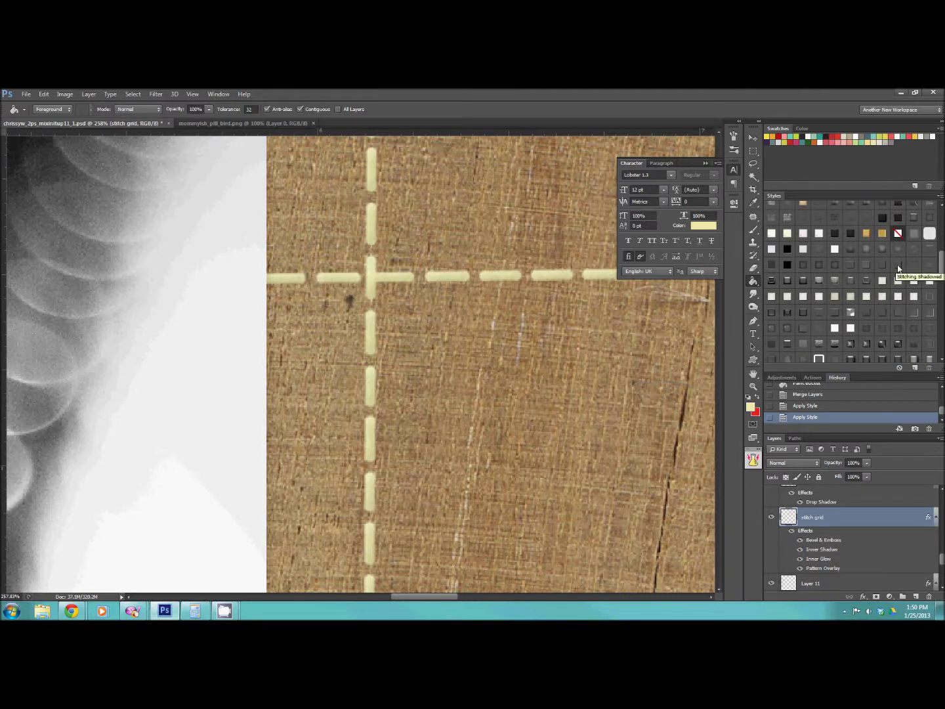
pyautogui.click(897, 268)
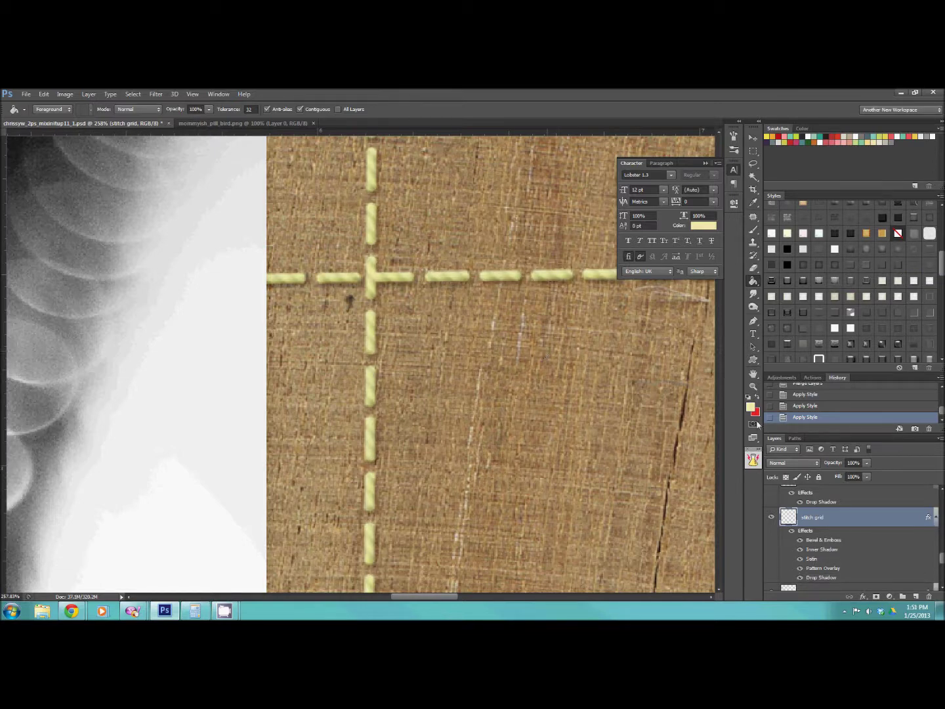
pyautogui.click(754, 387)
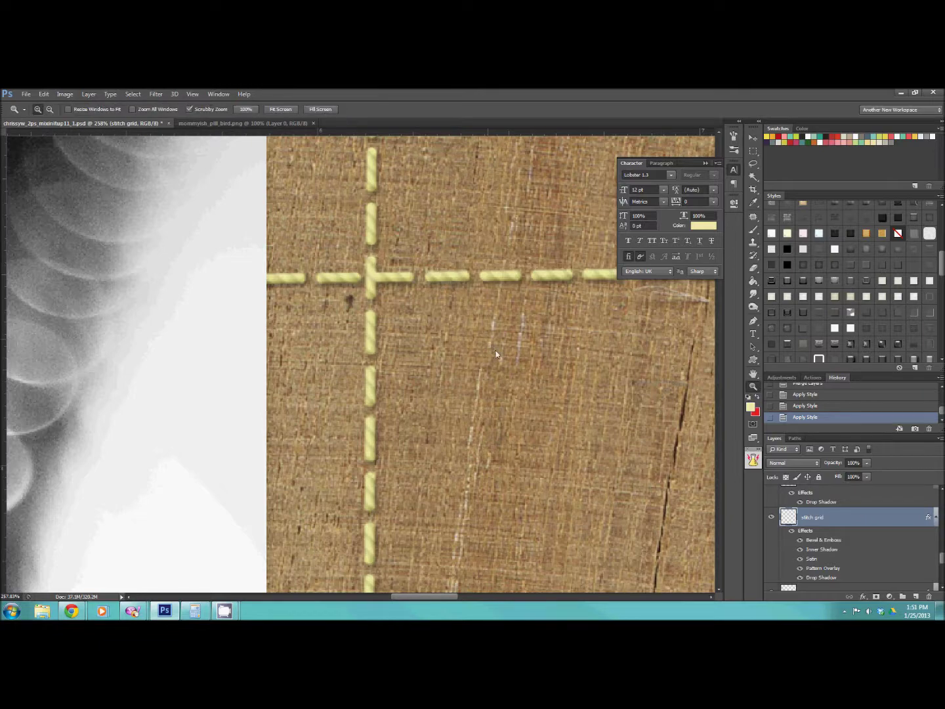
# Step: Add a new empty Layer 15 directly above Layer 11, then zoom in on a stitch line
pyautogui.moveTo(505, 365); pyautogui.dragTo(435, 372)
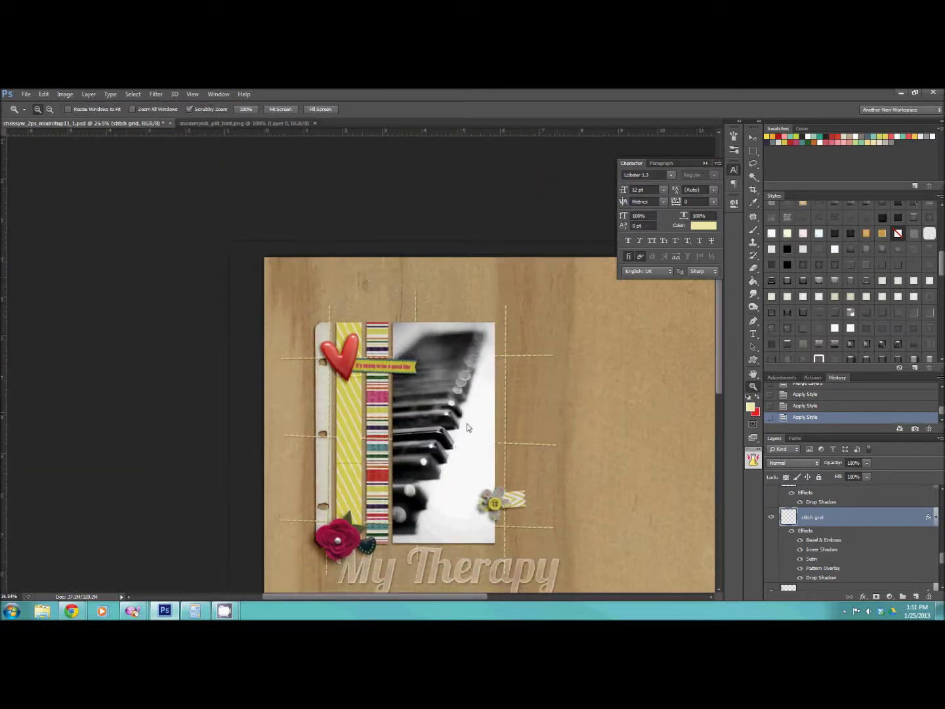
pyautogui.moveTo(584, 444); pyautogui.dragTo(566, 433)
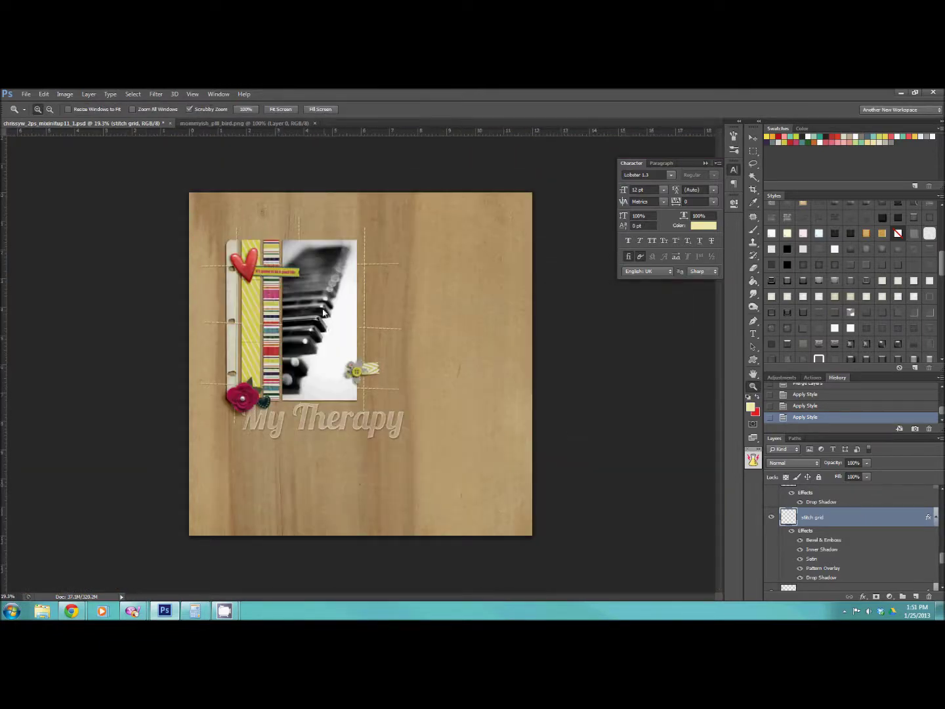
pyautogui.moveTo(323, 314); pyautogui.dragTo(407, 331)
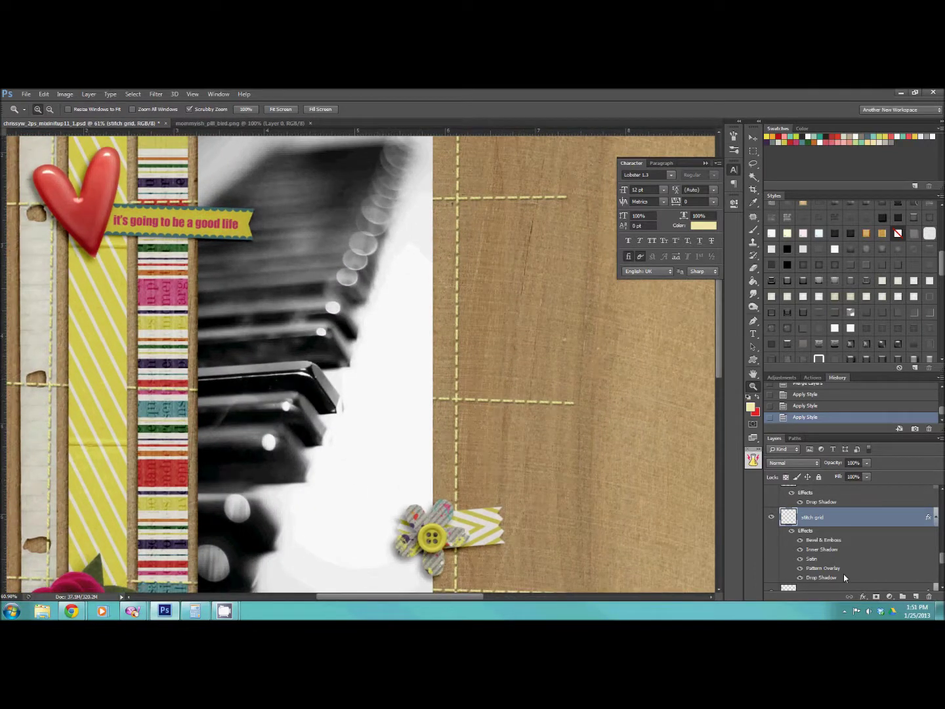
pyautogui.click(812, 587)
pyautogui.click(919, 598)
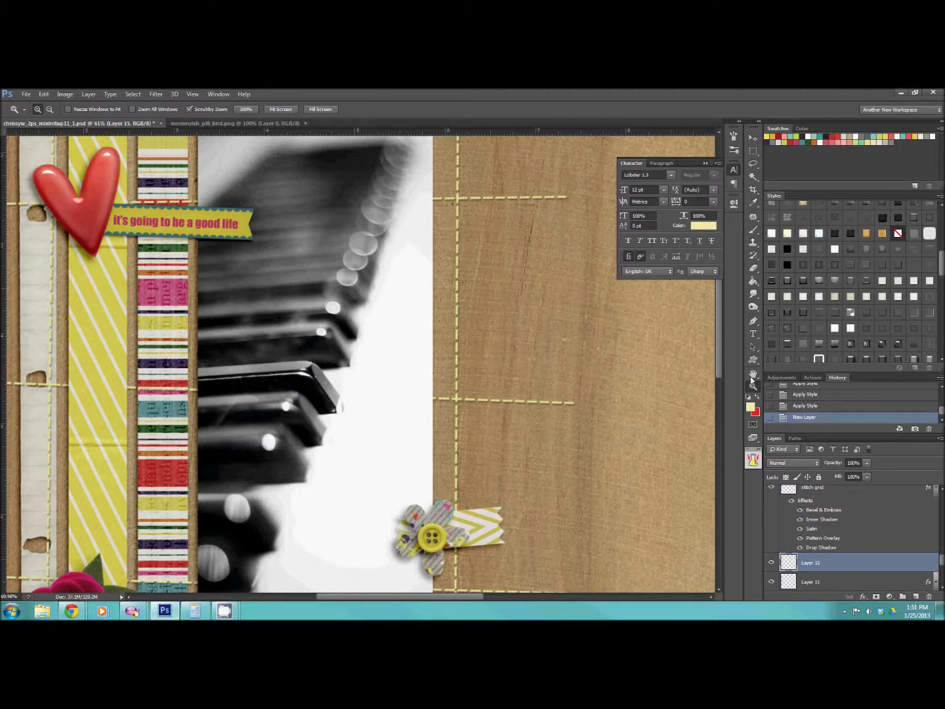
pyautogui.moveTo(569, 194); pyautogui.dragTo(650, 315)
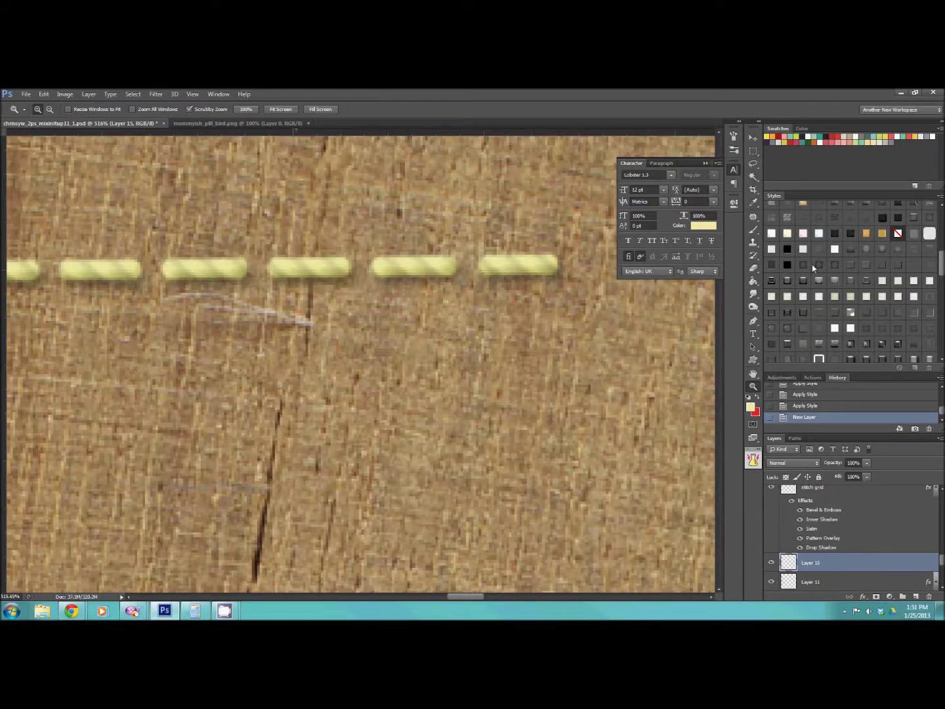
pyautogui.click(754, 229)
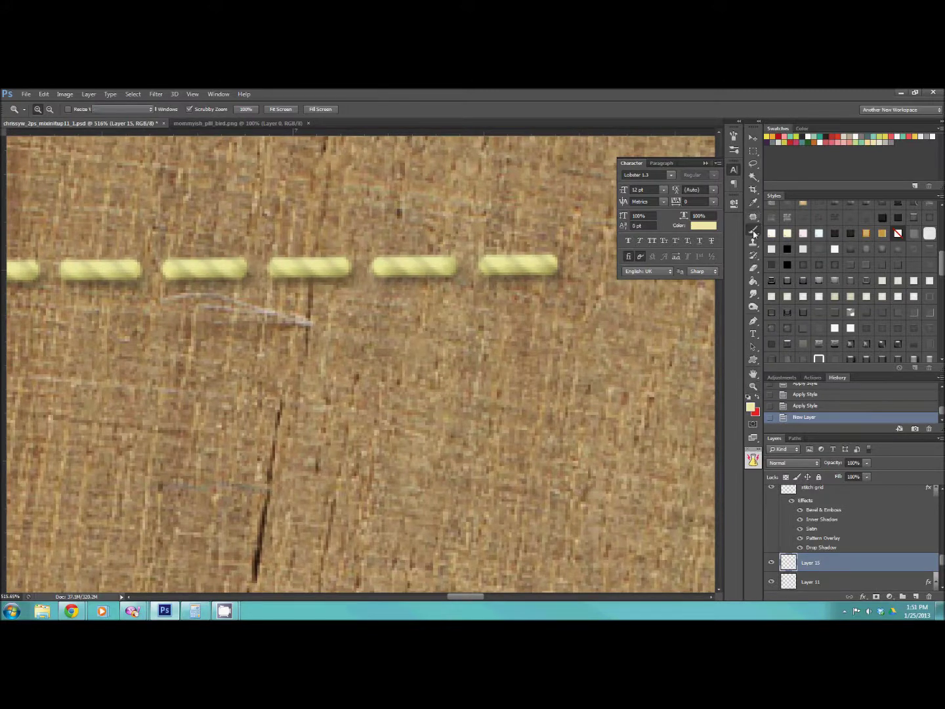
# Step: Set the Brush tool to a 12 px hard round tip
pyautogui.click(735, 150)
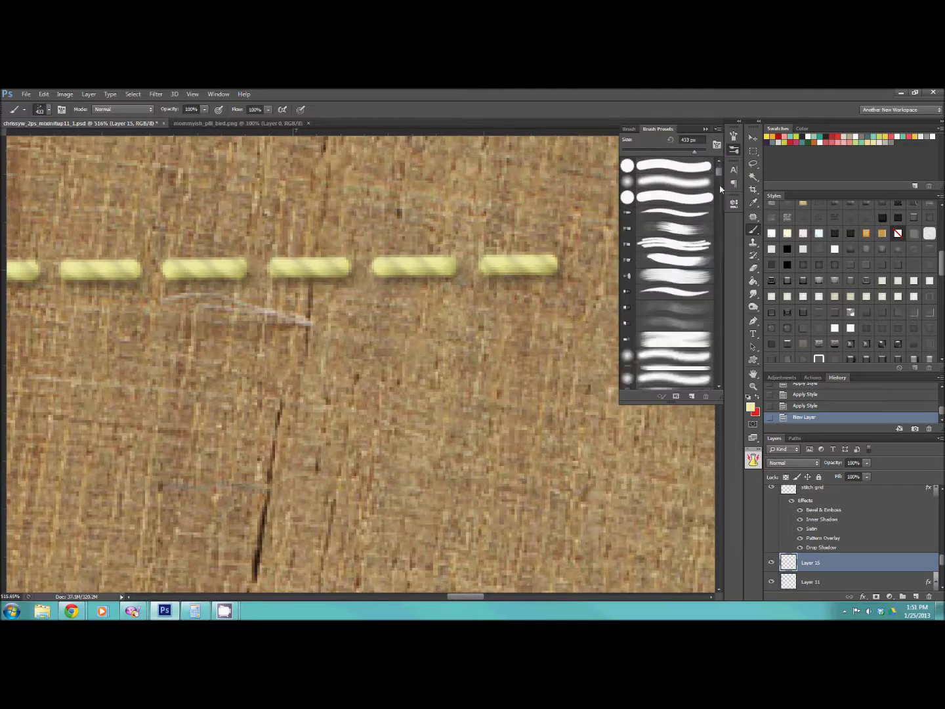
pyautogui.click(719, 369)
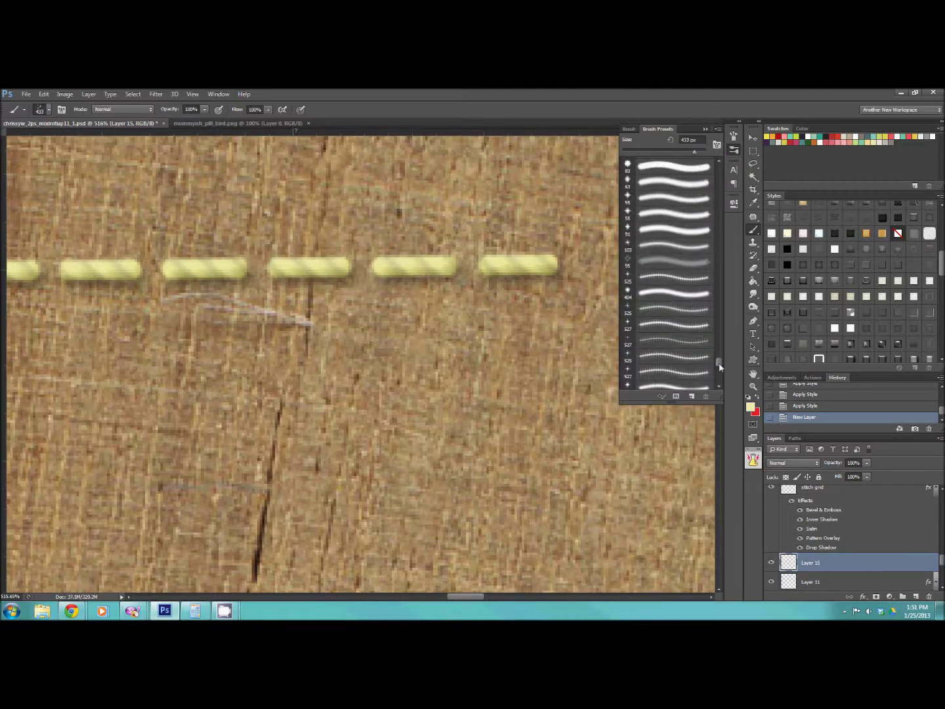
pyautogui.moveTo(719, 369); pyautogui.dragTo(721, 338)
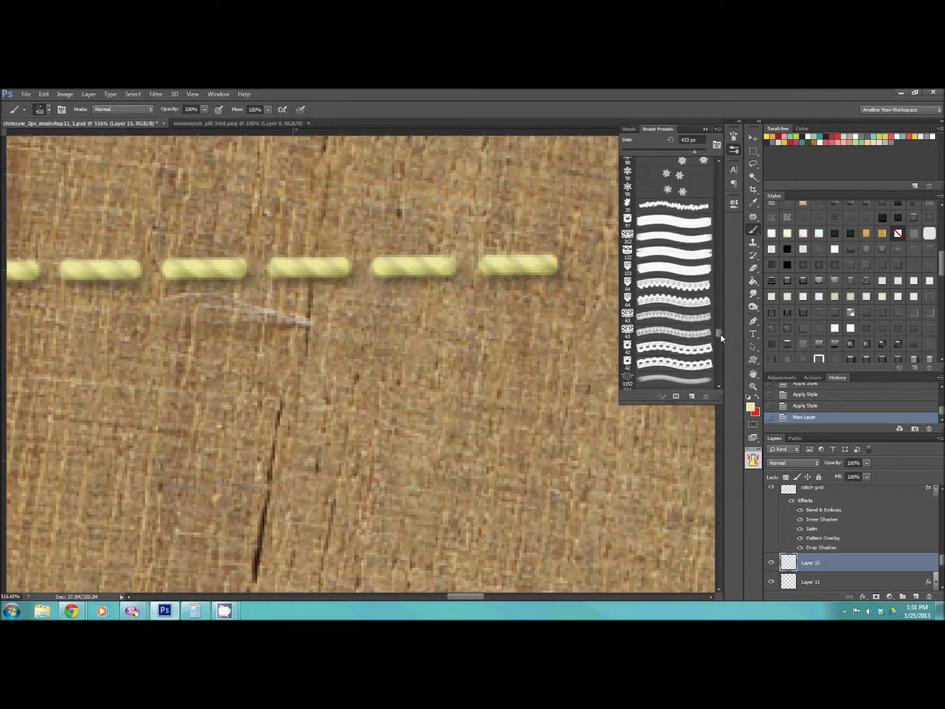
pyautogui.click(628, 129)
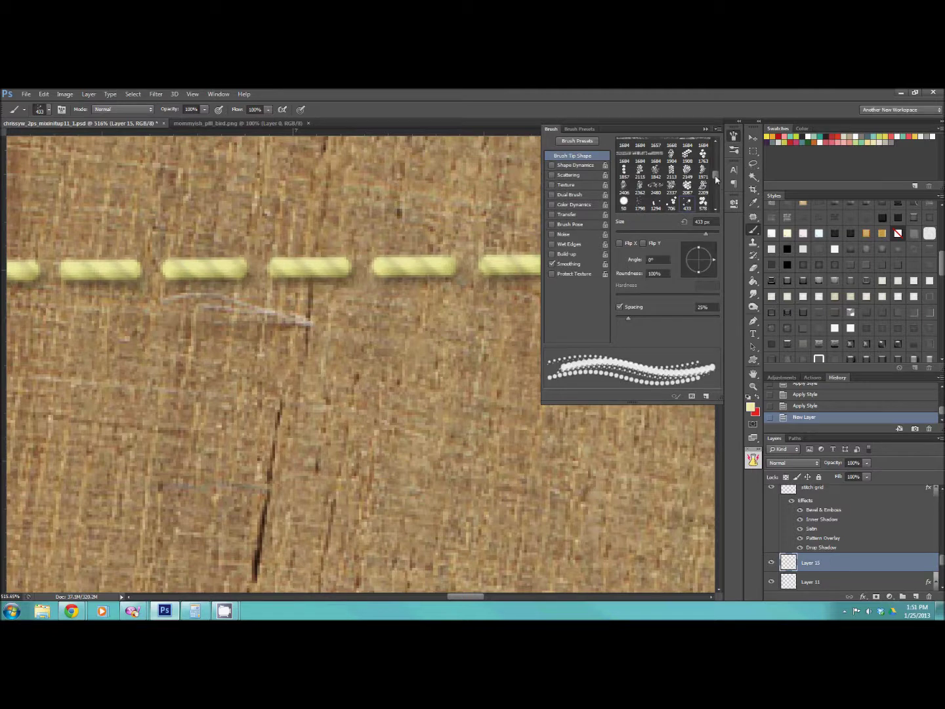
pyautogui.scroll(-1, 715, 148)
pyautogui.scroll(5, 716, 144)
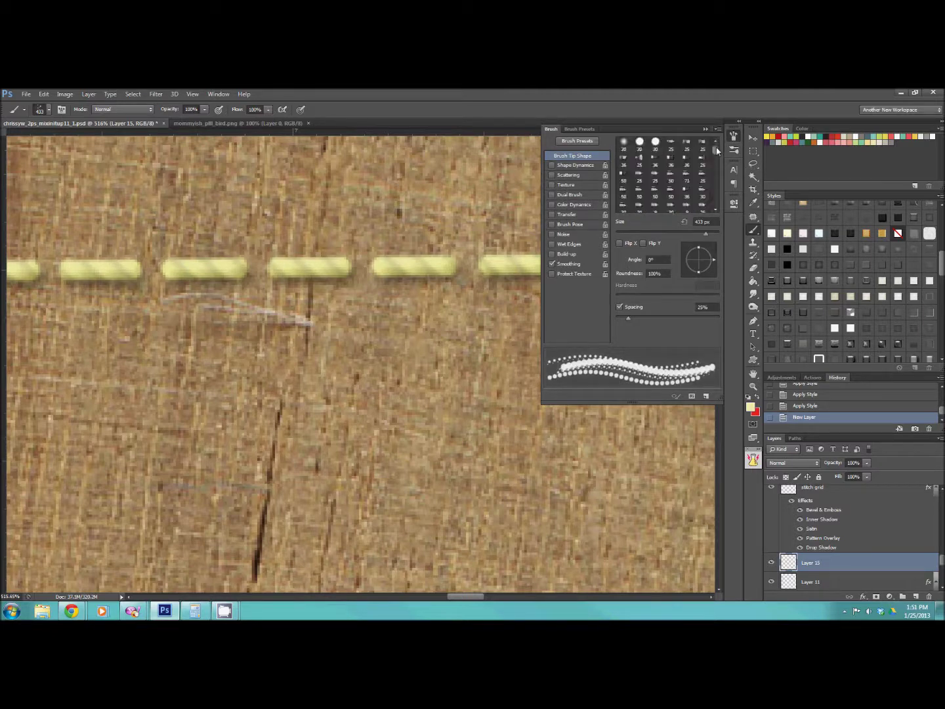
pyautogui.click(657, 143)
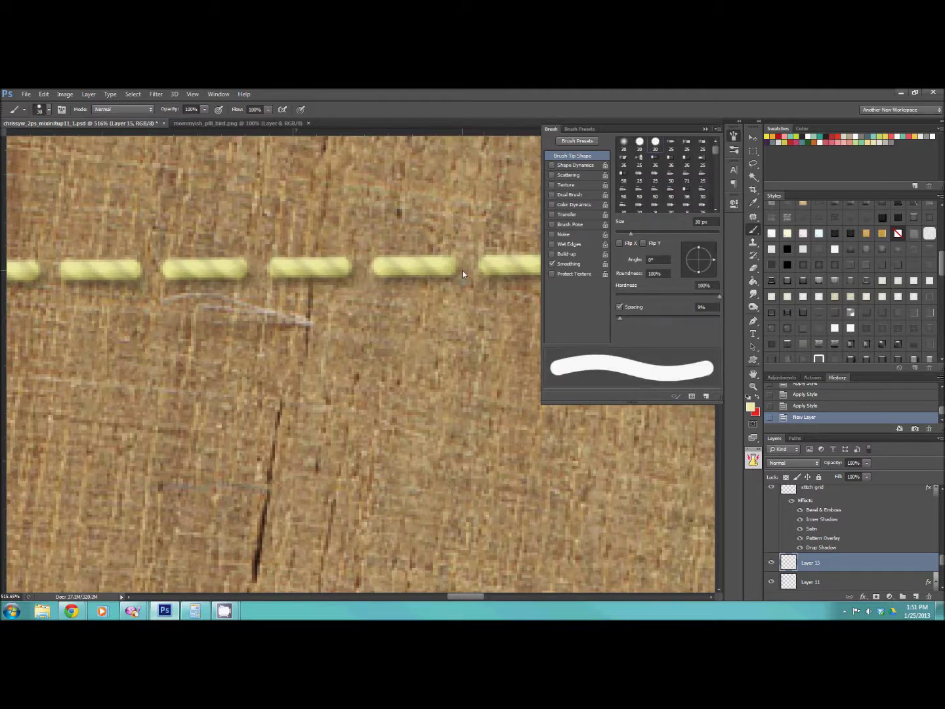
pyautogui.click(621, 233)
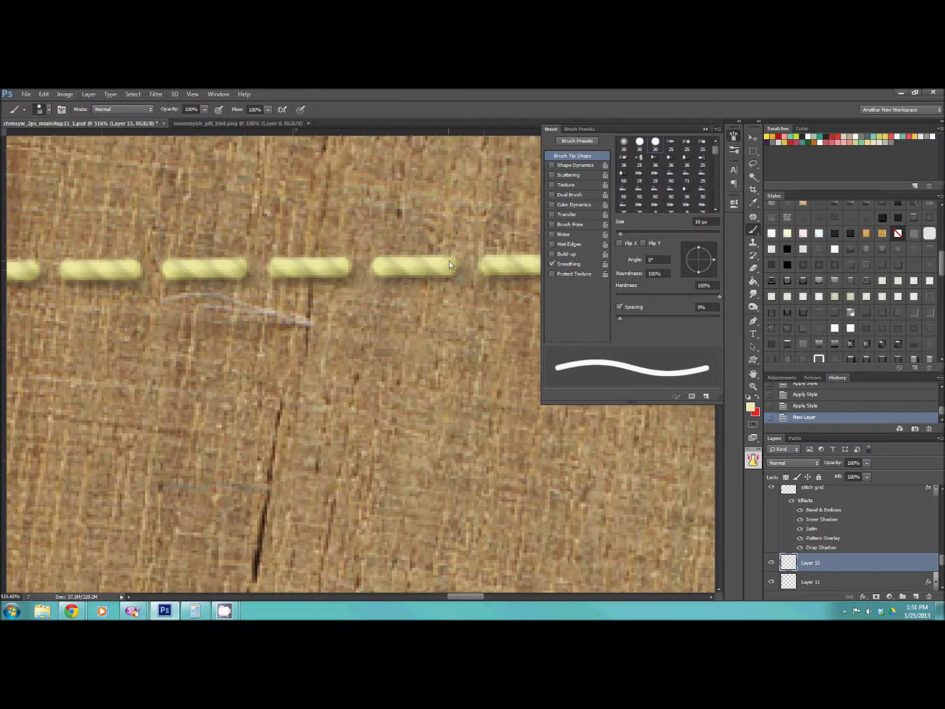
pyautogui.click(622, 234)
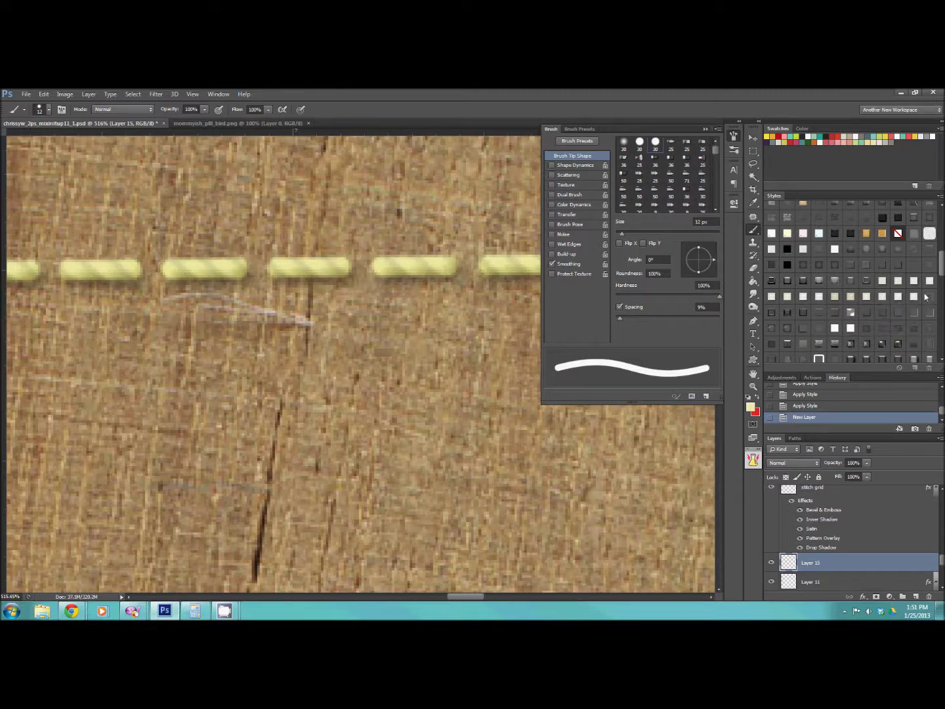
# Step: Apply a layer style to Layer 15 and set the foreground colour to #000000
pyautogui.click(915, 269)
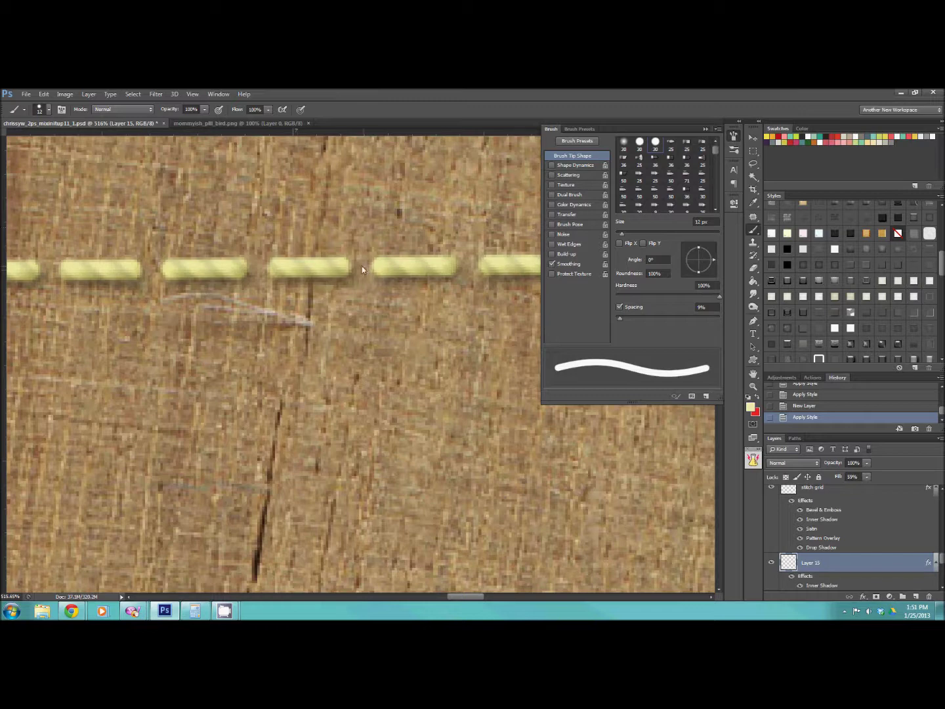
pyautogui.click(750, 405)
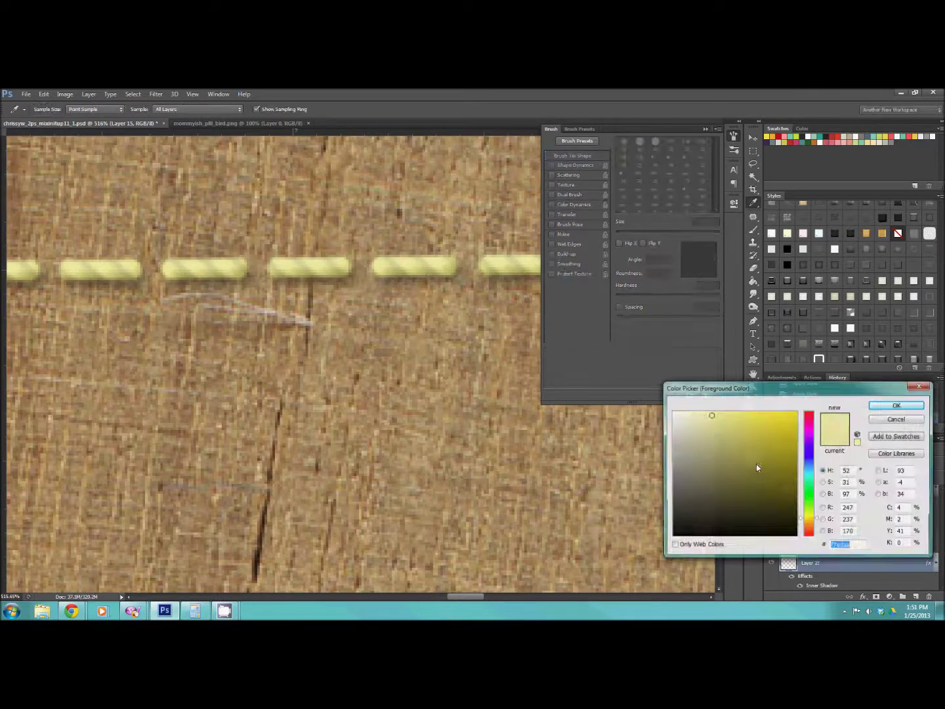
pyautogui.write('000000')
pyautogui.click(894, 404)
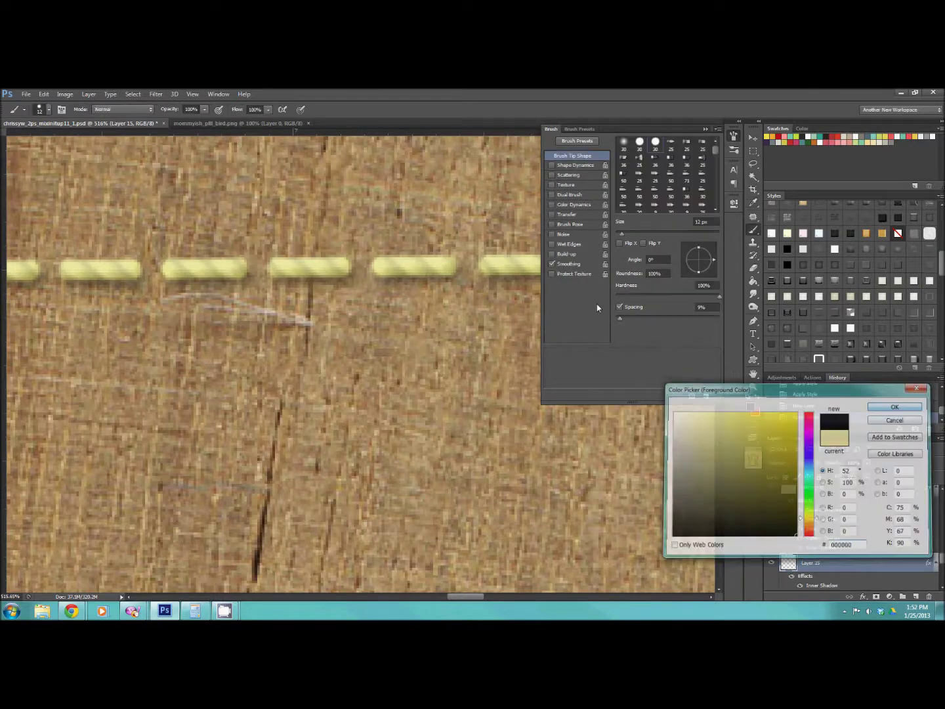
# Step: Paint three black holes between the stitches, then fit the layout on screen
pyautogui.click(469, 265)
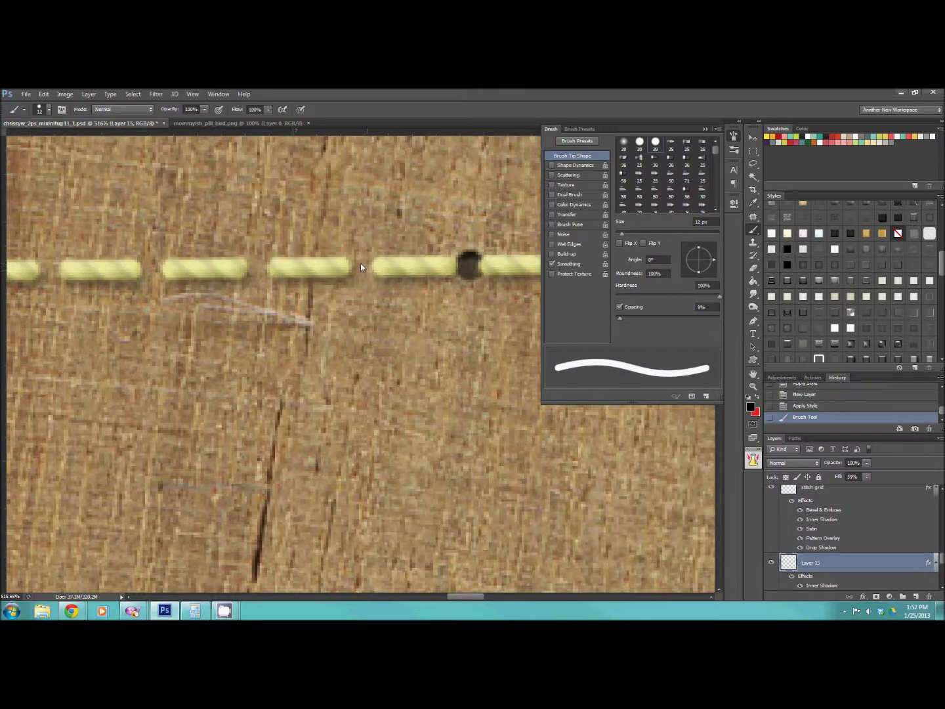
pyautogui.click(360, 264)
pyautogui.click(257, 267)
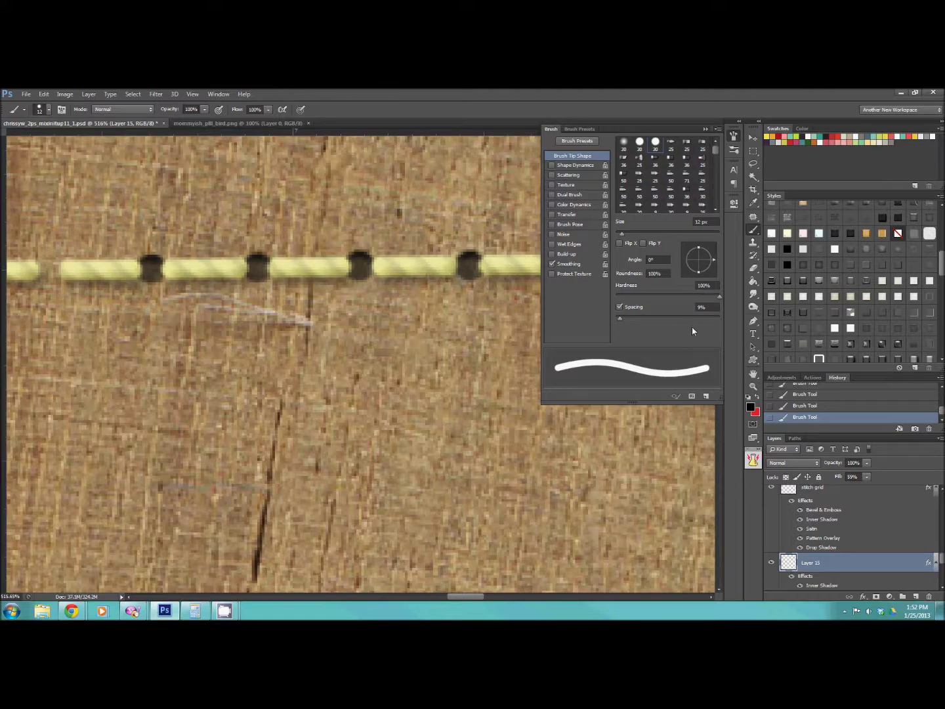
pyautogui.click(754, 386)
pyautogui.moveTo(378, 357)
pyautogui.mouseDown()
pyautogui.moveTo(315, 351)
pyautogui.moveTo(174, 429)
pyautogui.mouseUp()
pyautogui.hotkey('ctrl', '0')
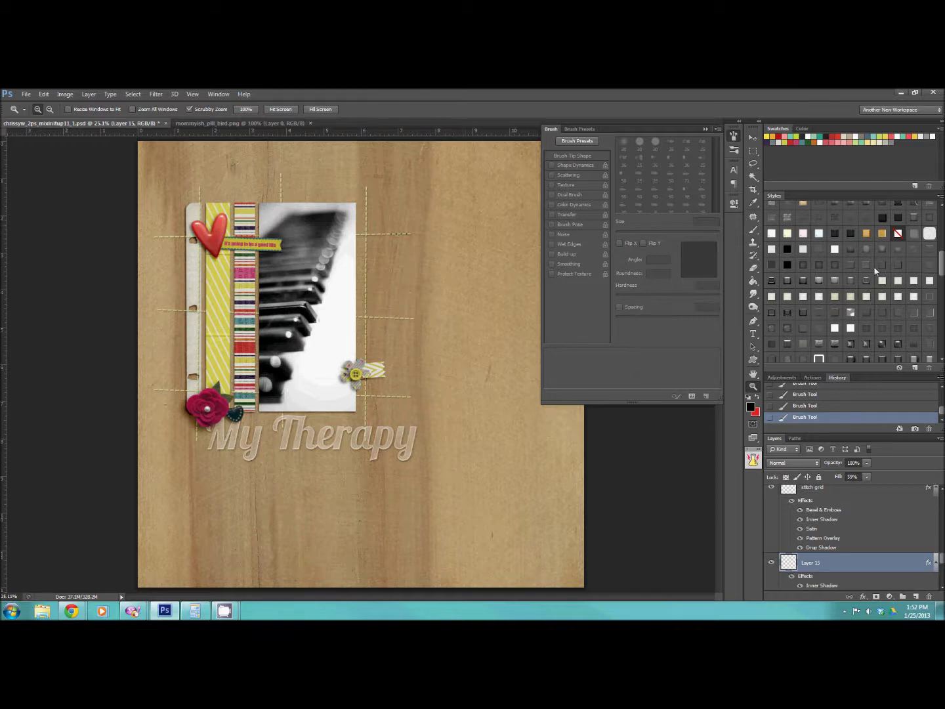
pyautogui.moveTo(942, 264); pyautogui.dragTo(942, 342)
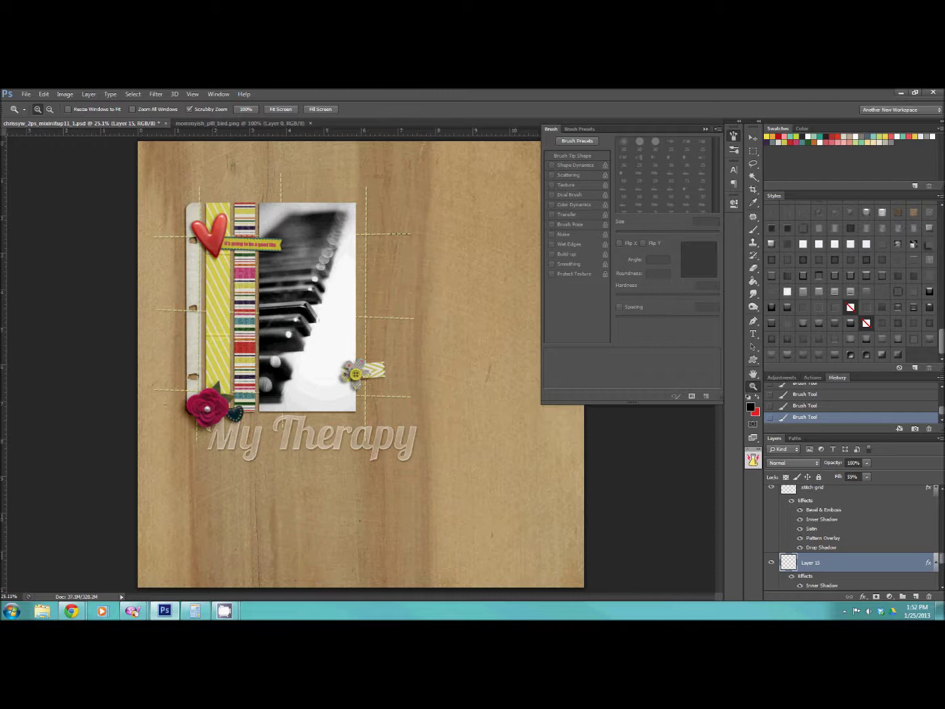
# Step: Draw the flower custom shape to the right of the photo
pyautogui.click(753, 359)
pyautogui.click(379, 110)
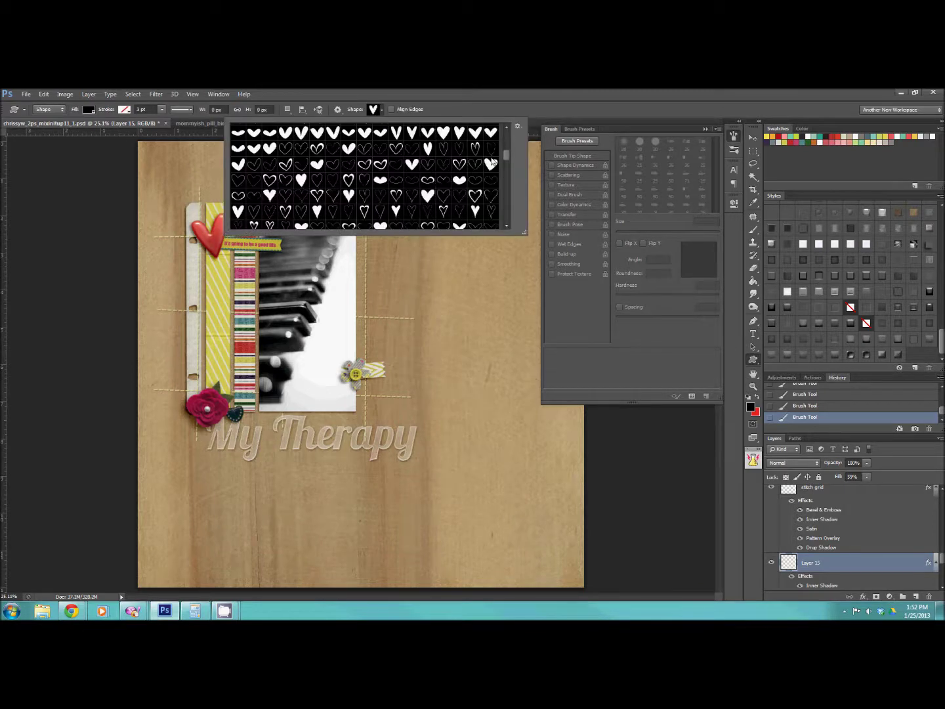
pyautogui.moveTo(506, 161); pyautogui.dragTo(510, 224)
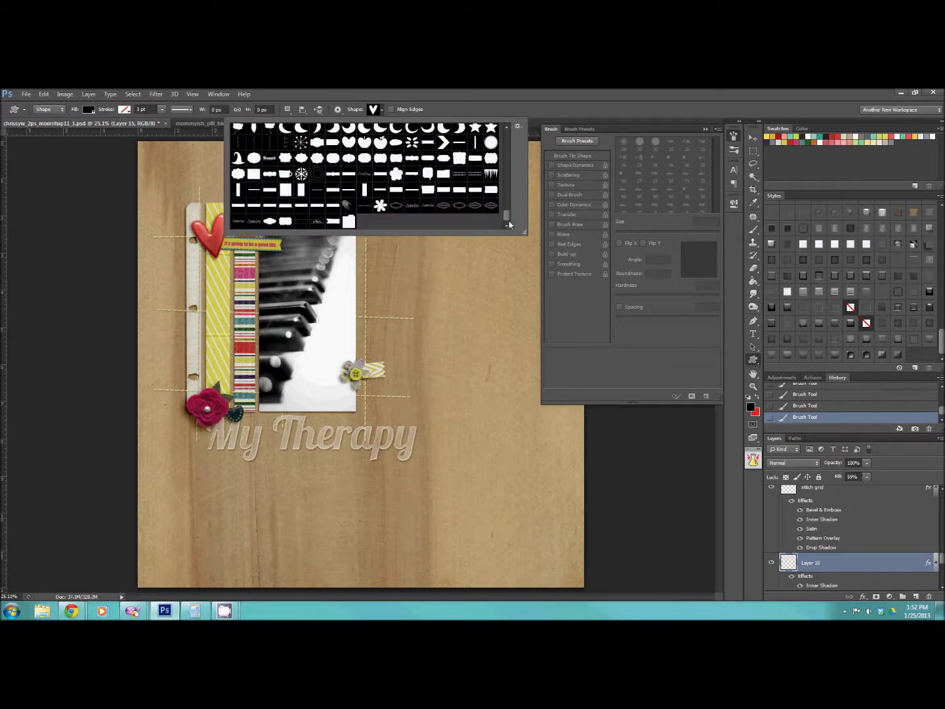
pyautogui.click(380, 206)
pyautogui.click(392, 276)
pyautogui.moveTo(390, 293); pyautogui.dragTo(432, 334)
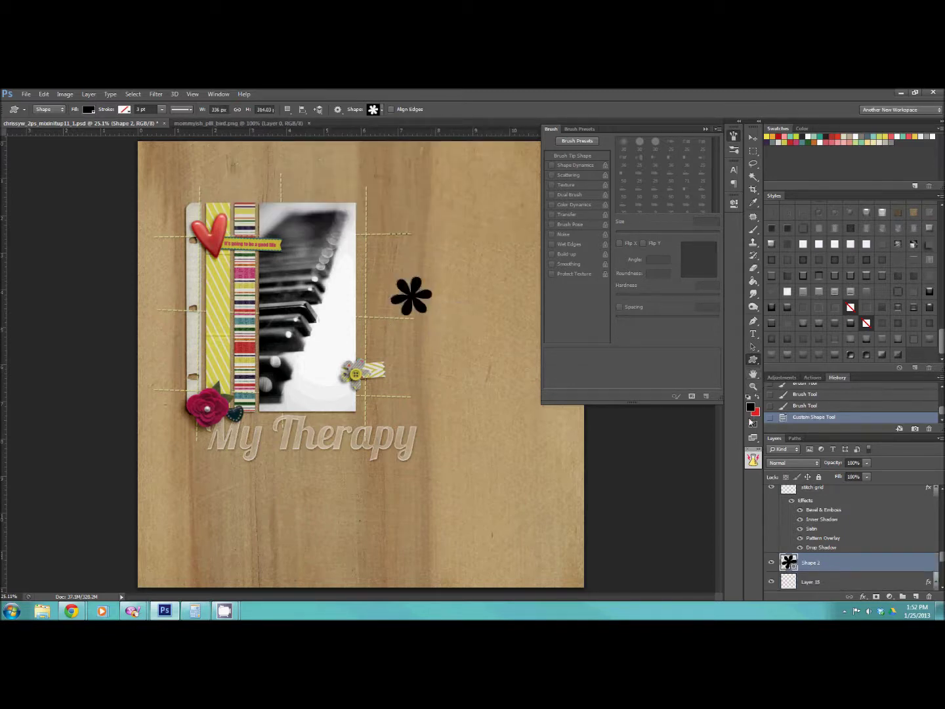
# Step: Fill the flower with a sampled pink and apply a preset style
pyautogui.doubleClick(788, 563)
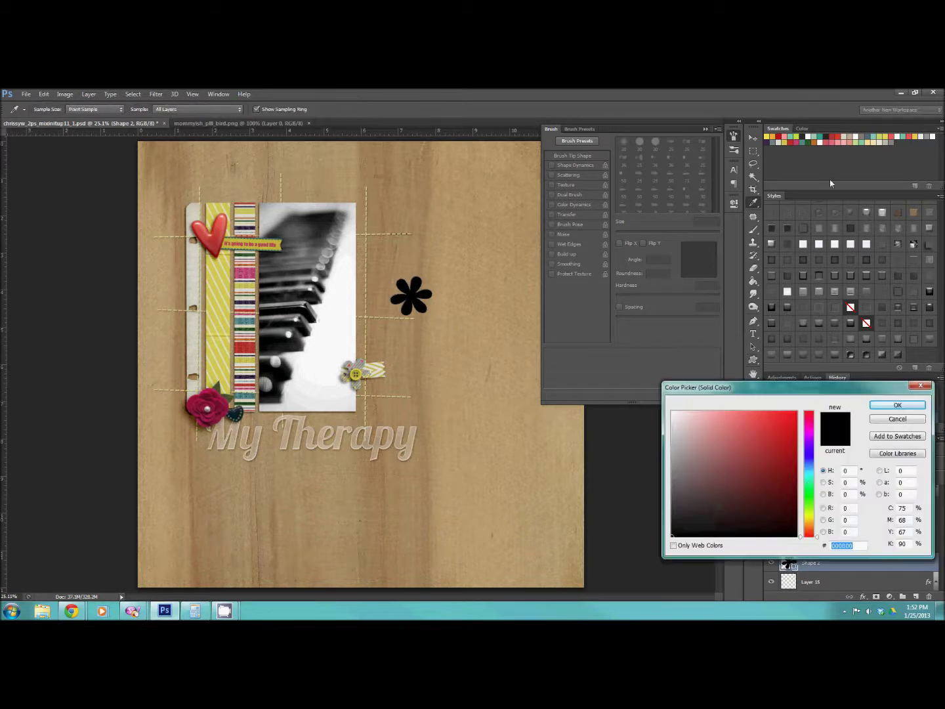
pyautogui.click(797, 145)
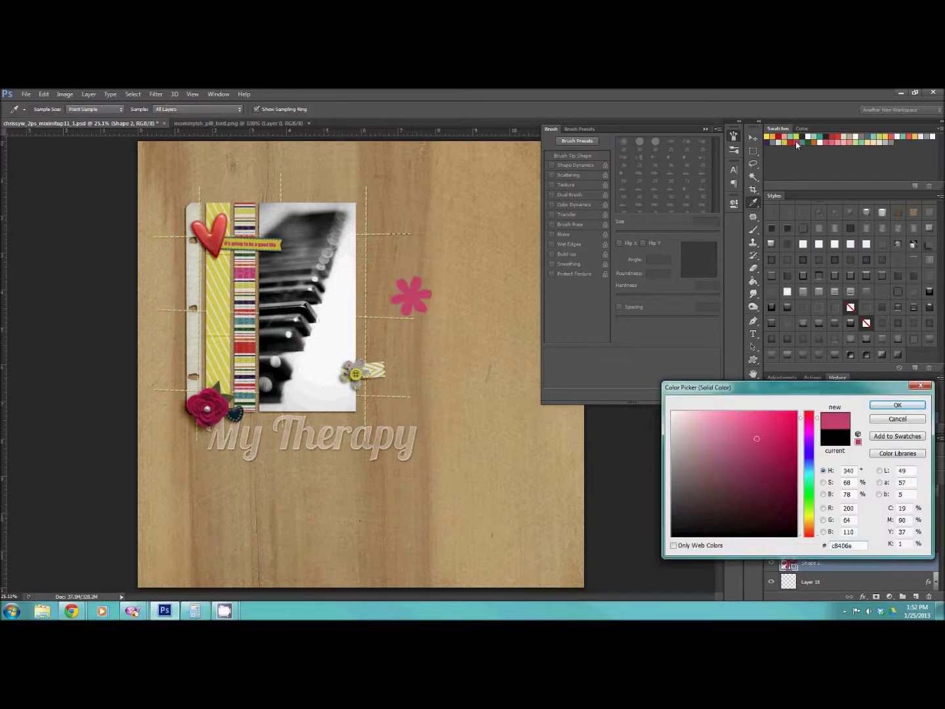
pyautogui.click(883, 404)
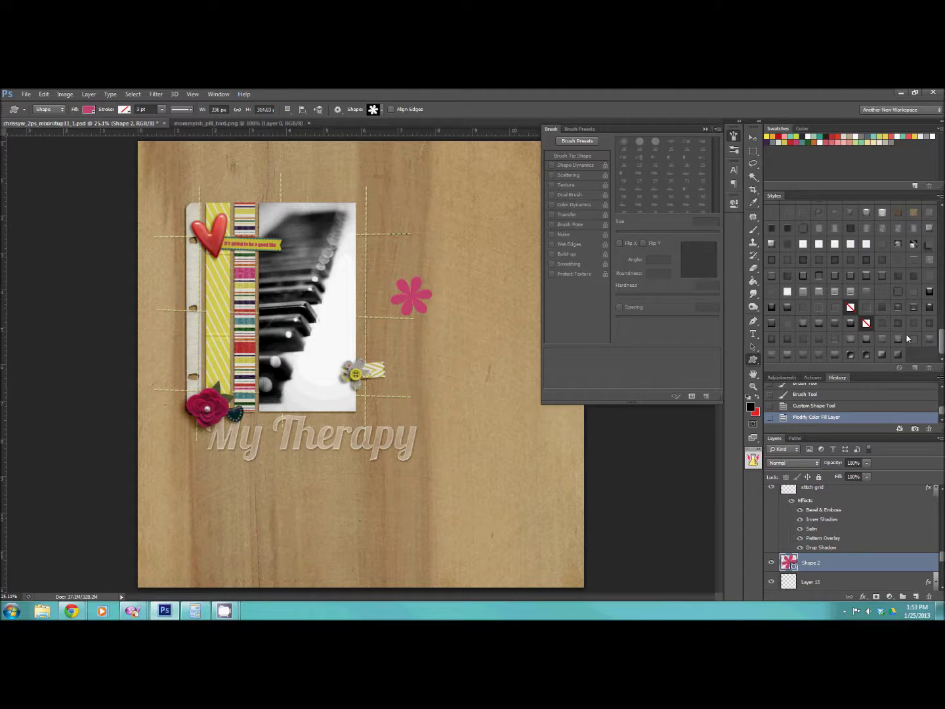
pyautogui.click(787, 340)
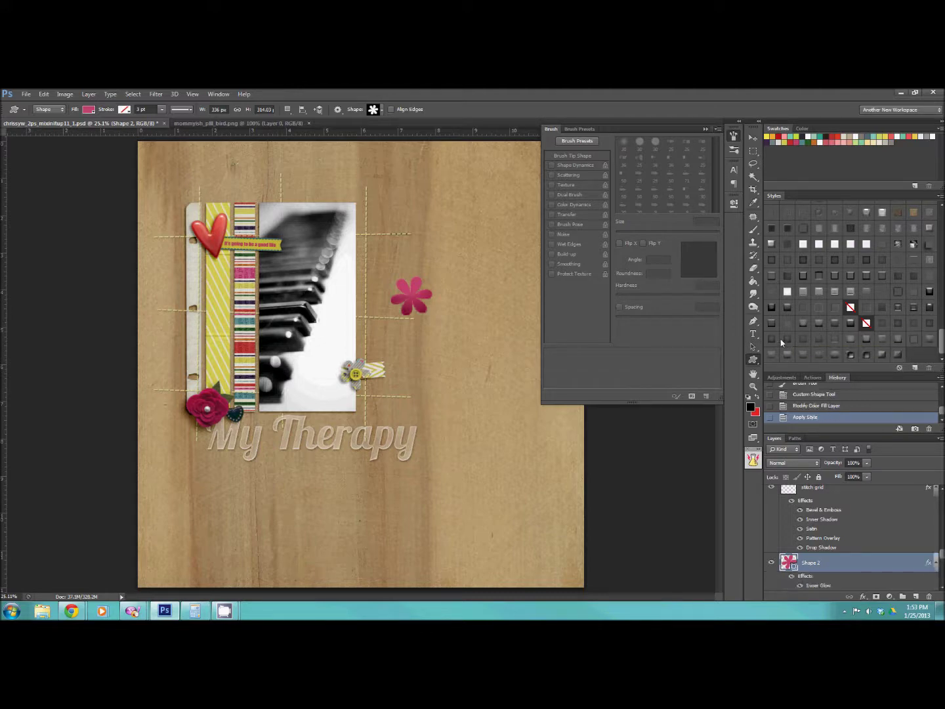
# Step: Try several preset styles until the flower has a bright, glossy beveled look
pyautogui.click(785, 340)
pyautogui.click(805, 337)
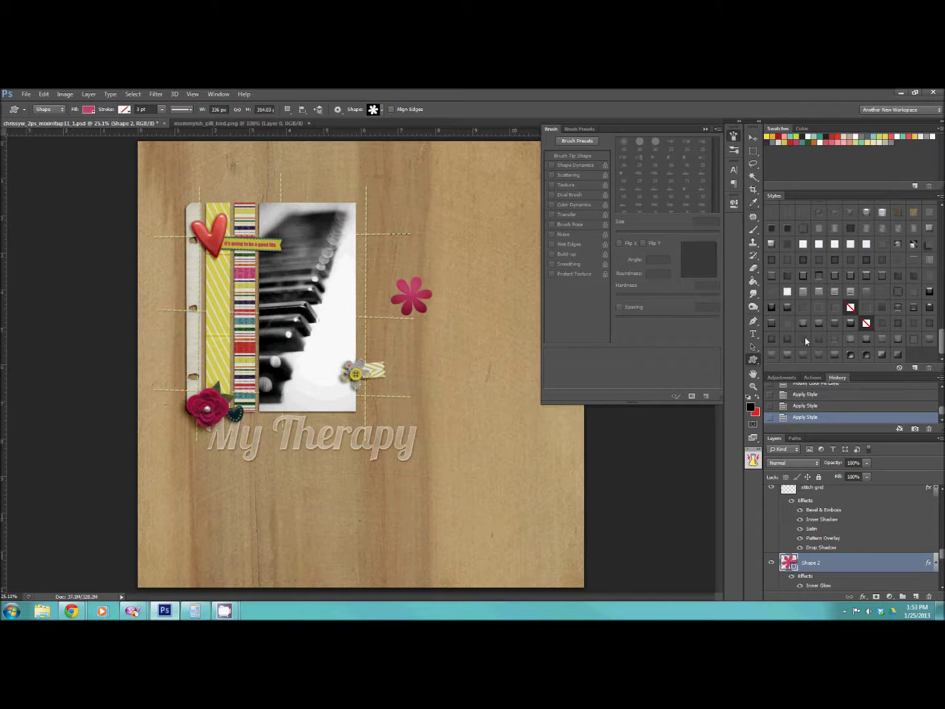
pyautogui.click(929, 324)
pyautogui.click(836, 324)
pyautogui.click(822, 325)
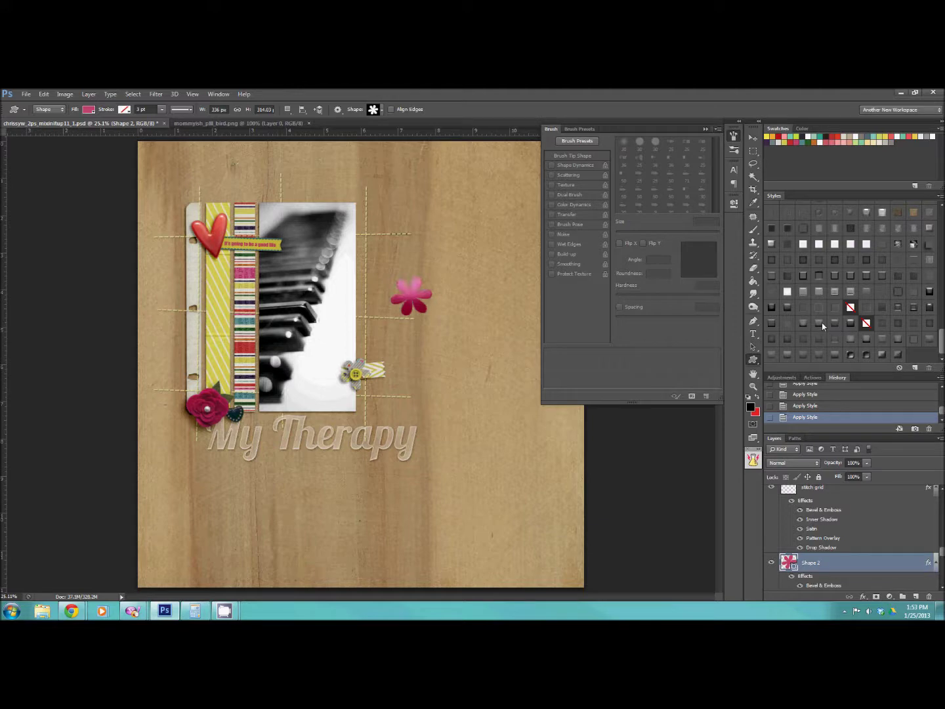
pyautogui.click(807, 325)
pyautogui.click(850, 324)
pyautogui.click(830, 326)
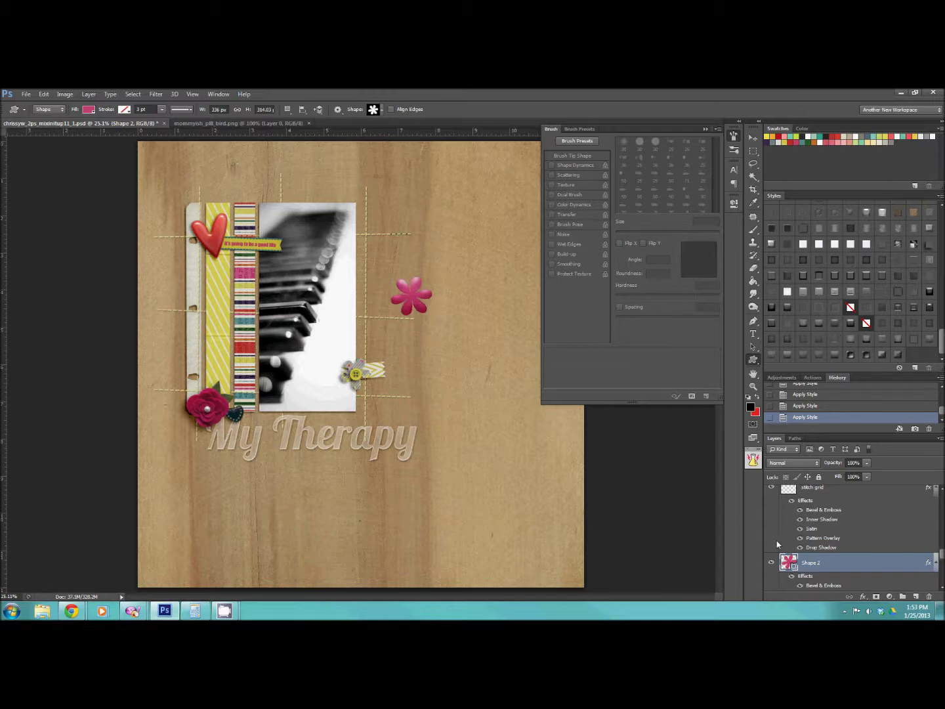
pyautogui.hotkey('ctrl', 't')
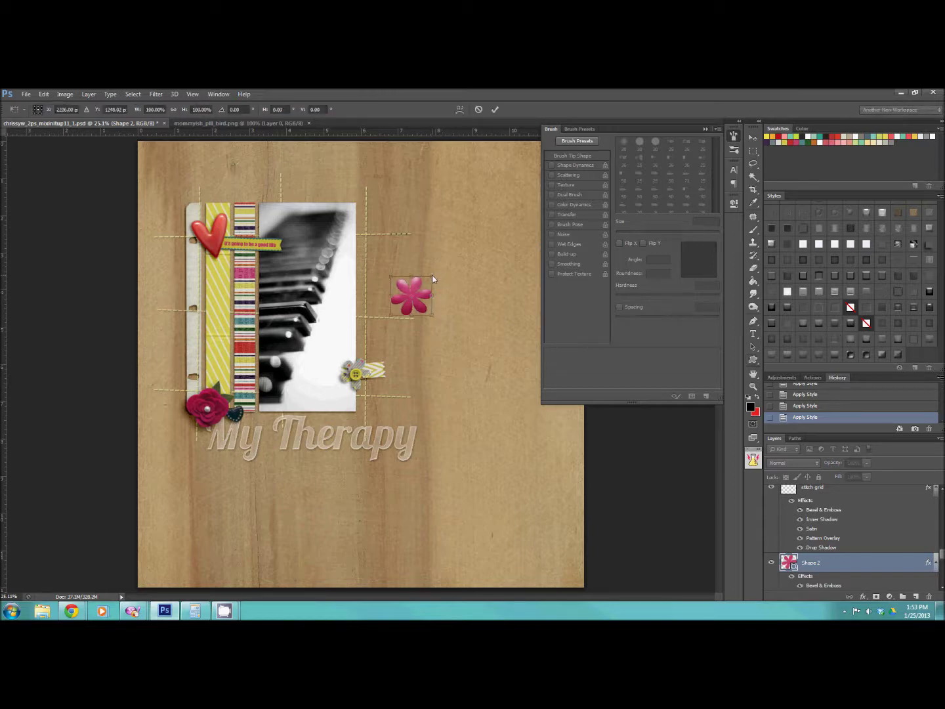
# Step: Enlarge the flower to about 234% and rasterize its layer style
pyautogui.moveTo(432, 279); pyautogui.dragTo(477, 237)
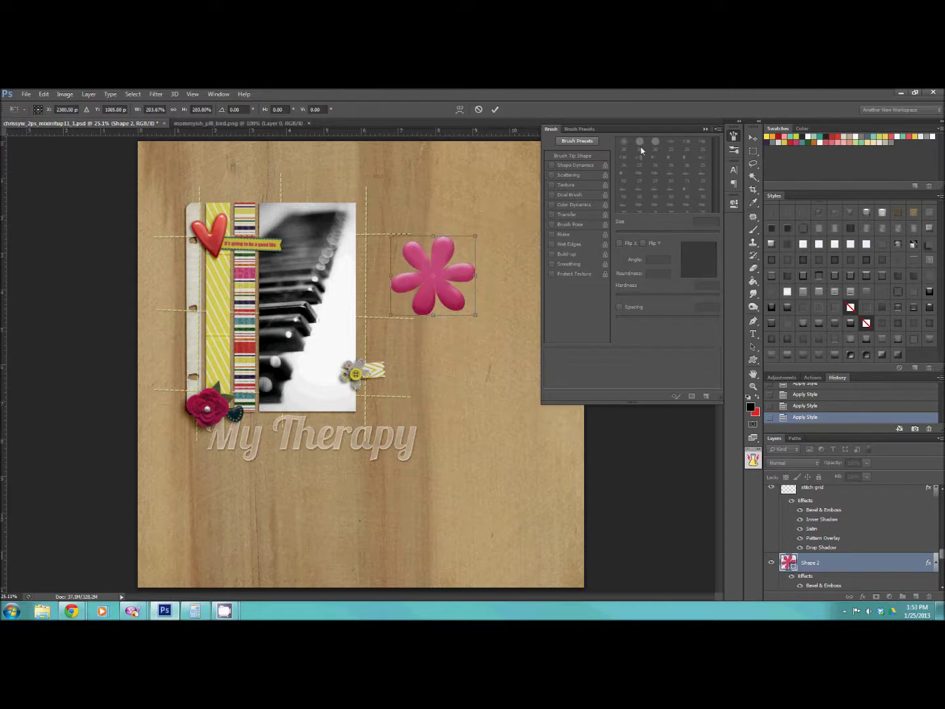
pyautogui.click(754, 138)
pyautogui.click(440, 284)
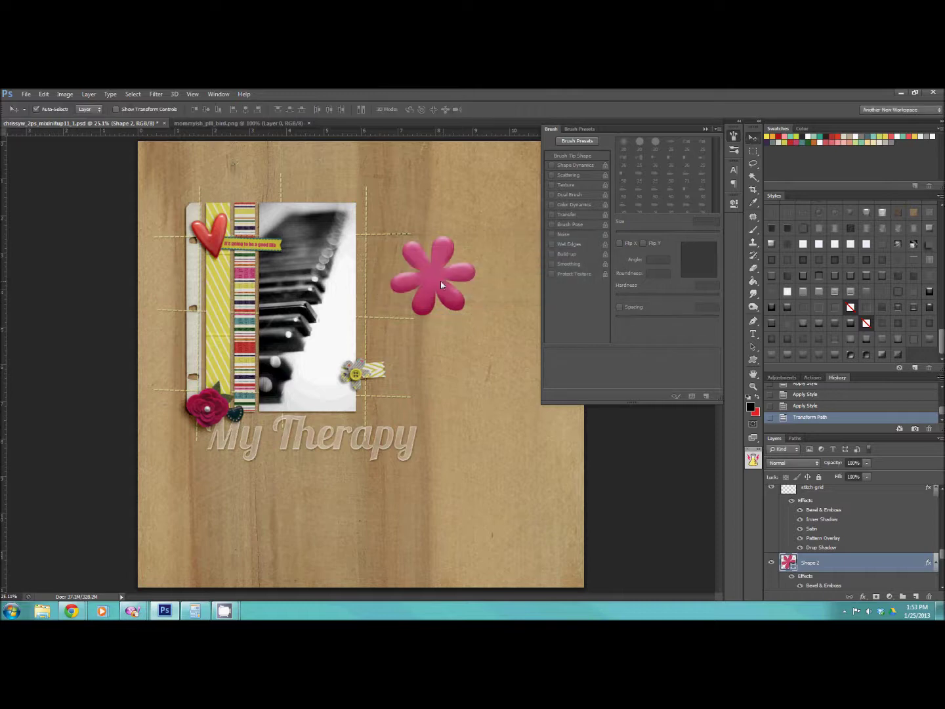
pyautogui.rightClick(824, 563)
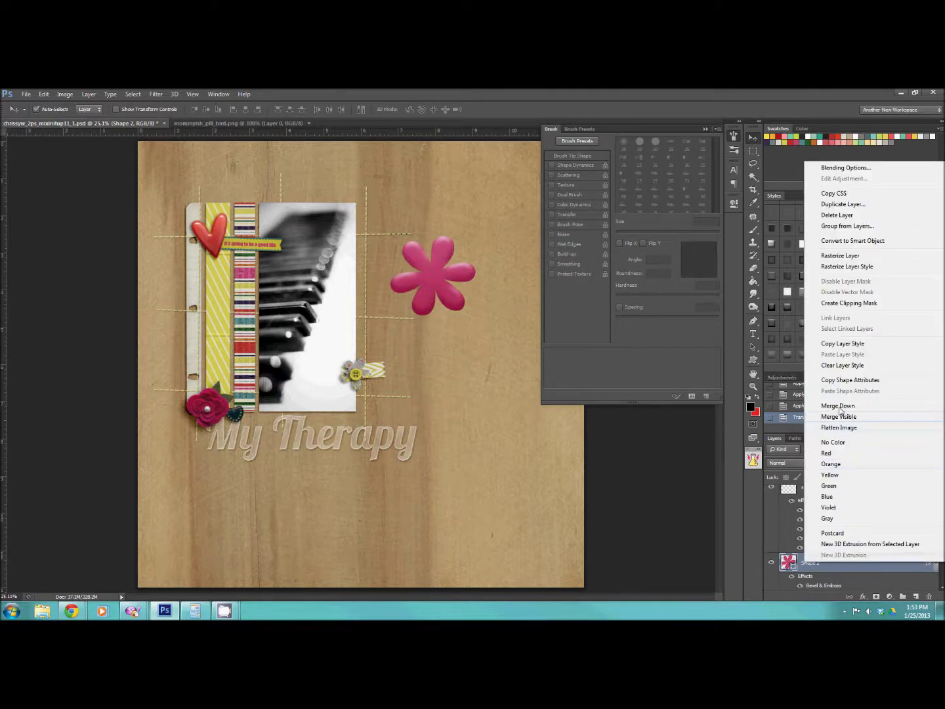
pyautogui.click(847, 267)
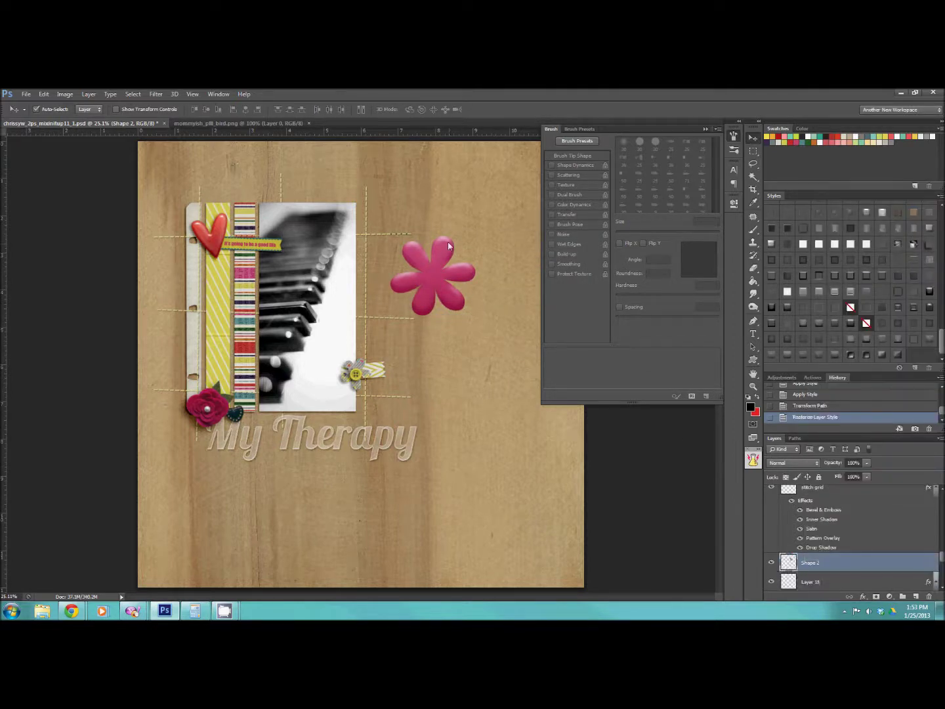
# Step: Shrink the flower to about 38% and move it onto the button flower
pyautogui.hotkey('ctrl', 't')
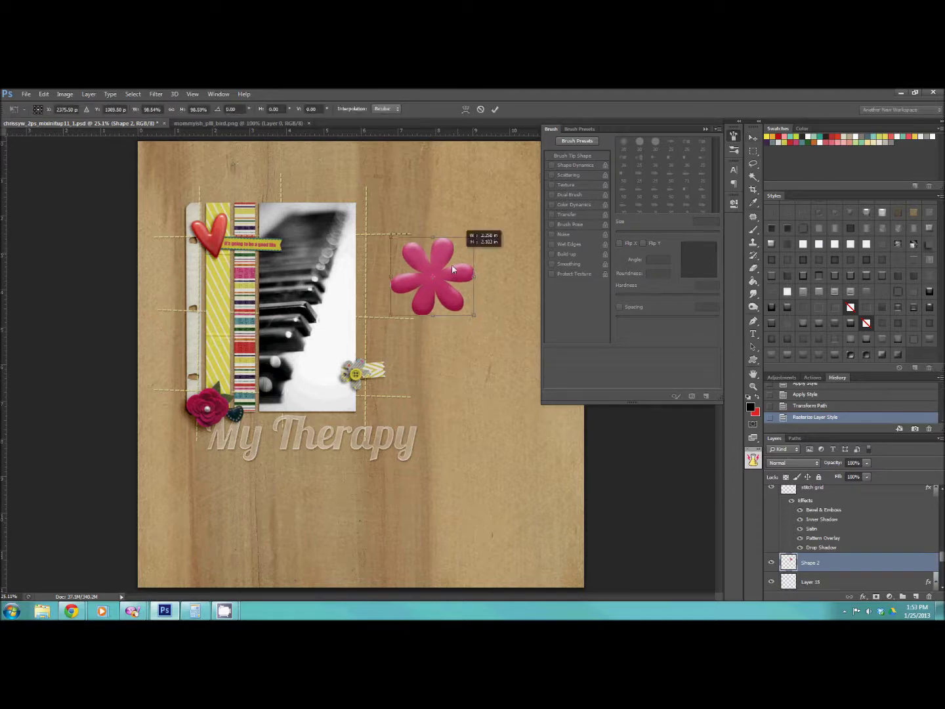
pyautogui.moveTo(452, 268); pyautogui.dragTo(428, 289)
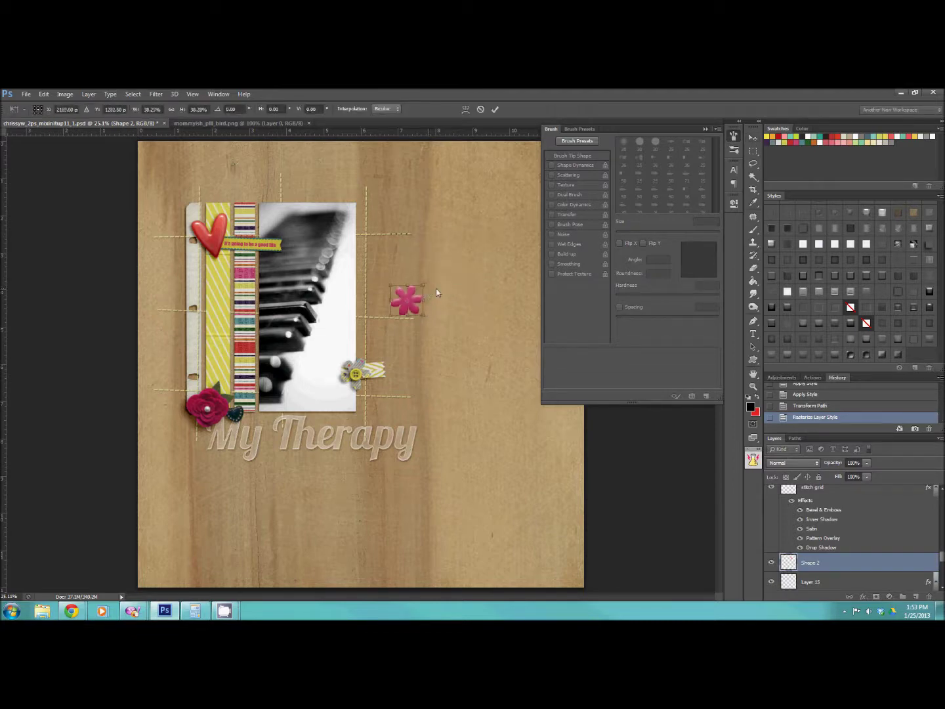
pyautogui.click(753, 138)
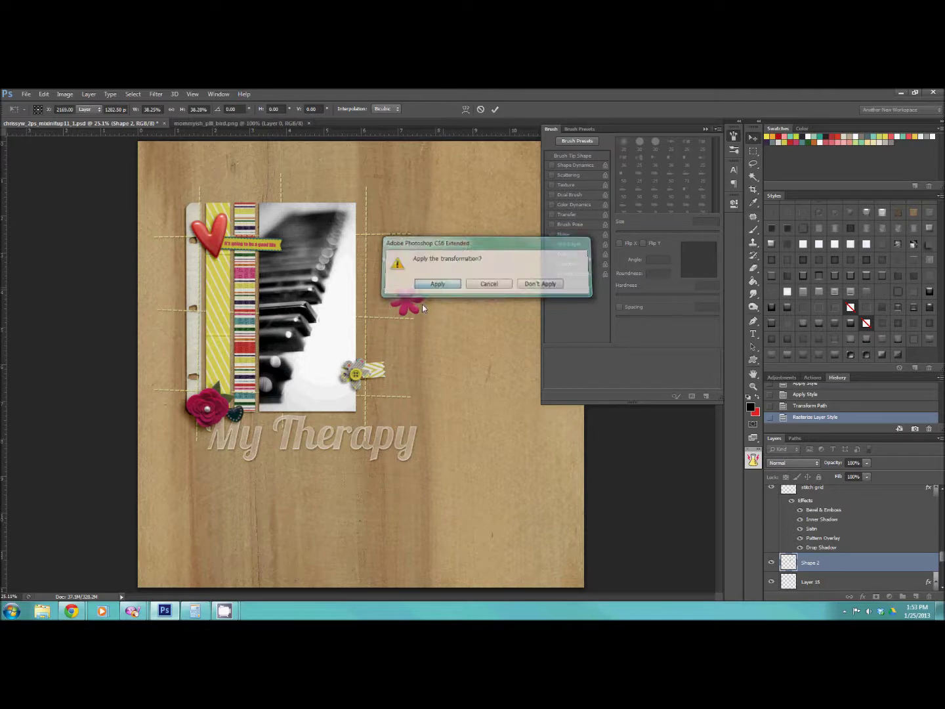
pyautogui.press('Return')
pyautogui.moveTo(423, 308); pyautogui.dragTo(361, 376)
pyautogui.scroll(1, 857, 551)
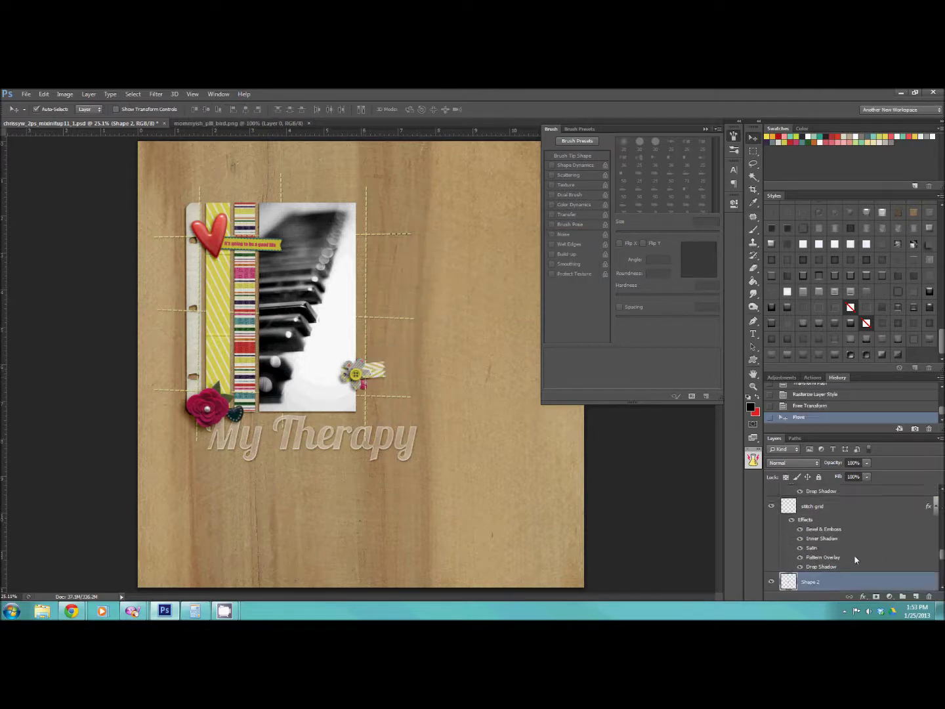
# Step: Move the flower layer under Layer 13, rotating it about -20° and scaling to 122%
pyautogui.scroll(3, 849, 532)
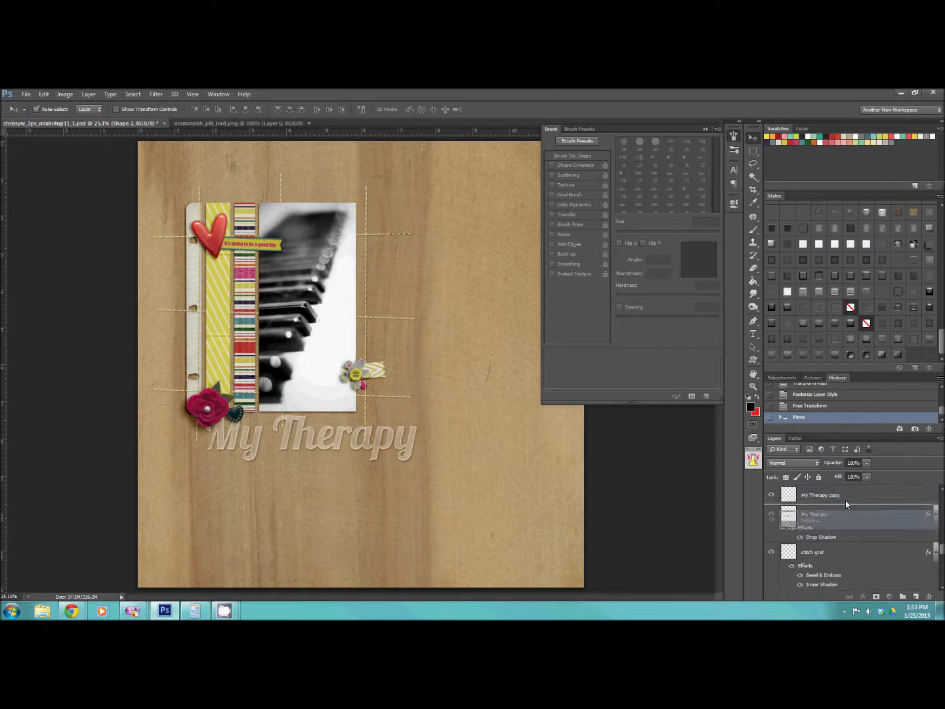
pyautogui.scroll(5, 844, 499)
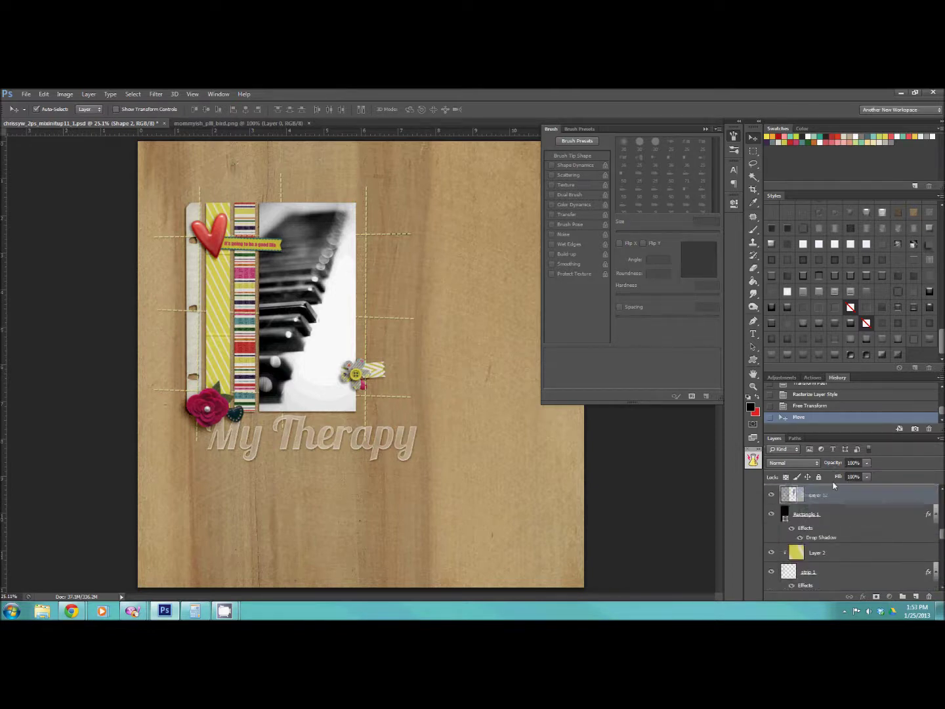
pyautogui.scroll(3, 832, 505)
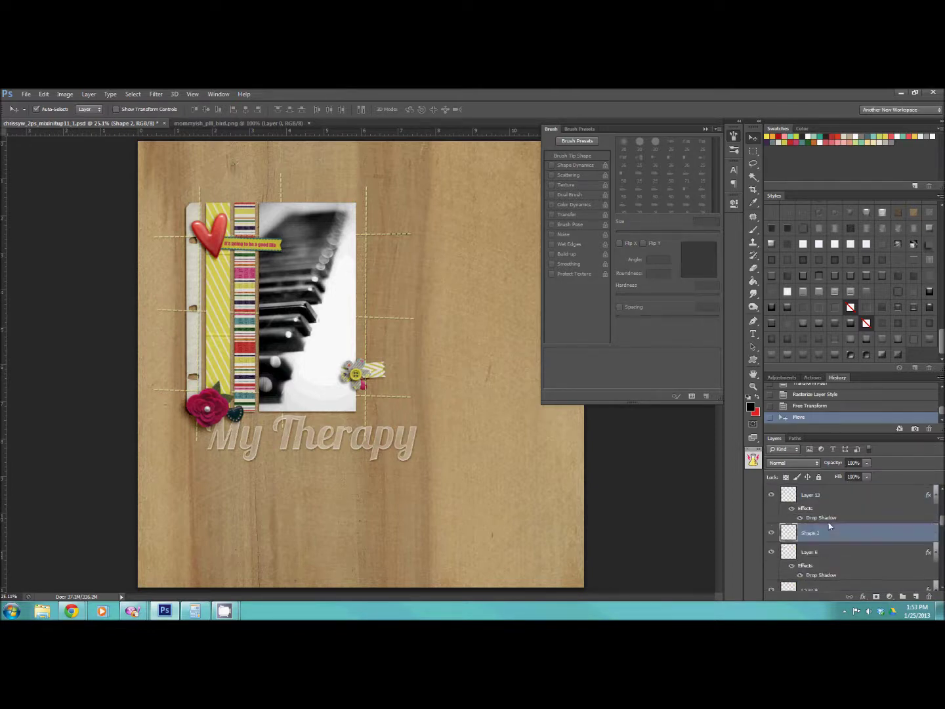
pyautogui.moveTo(829, 523); pyautogui.dragTo(830, 524)
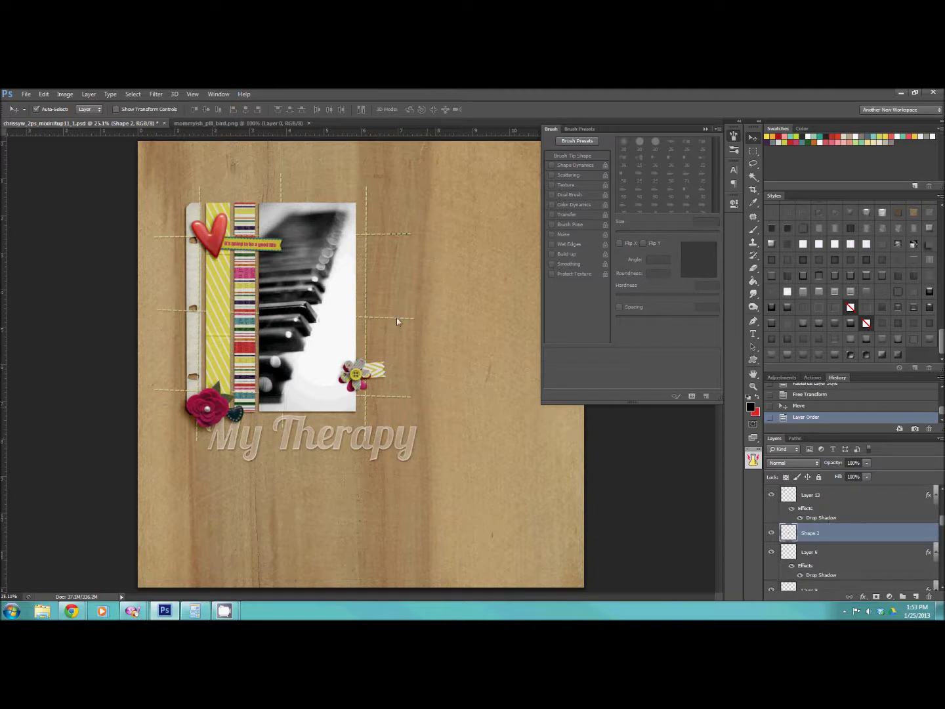
pyautogui.hotkey('ctrl', 't')
pyautogui.moveTo(422, 354); pyautogui.dragTo(411, 329)
pyautogui.moveTo(367, 360); pyautogui.dragTo(372, 416)
pyautogui.click(747, 139)
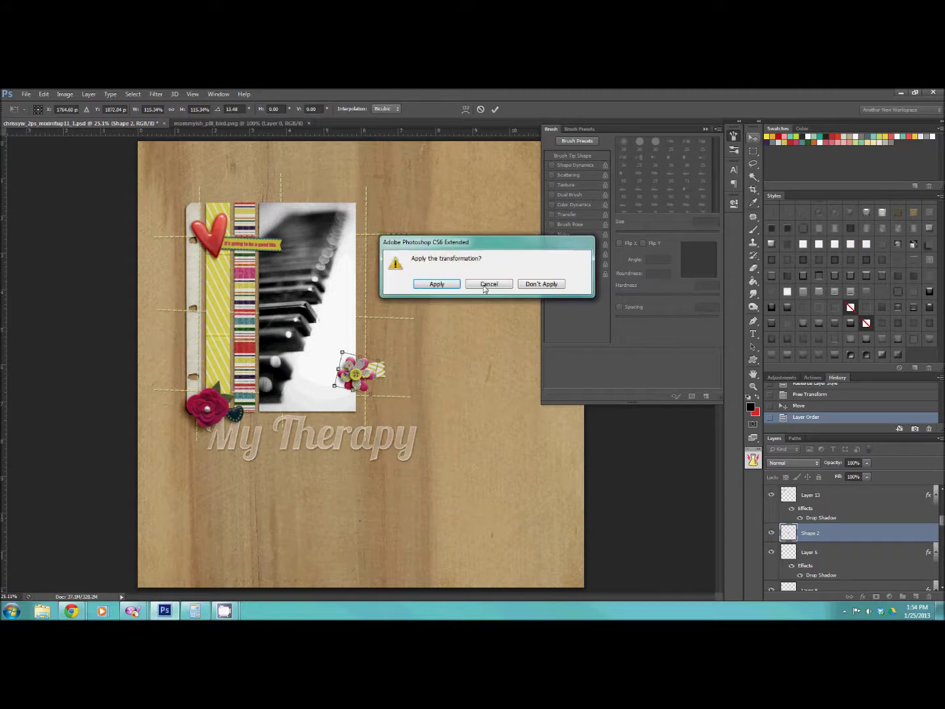
pyautogui.click(437, 284)
# Step: Give the flower a drop shadow style, then delete the pink flower layer
pyautogui.scroll(-2, 851, 283)
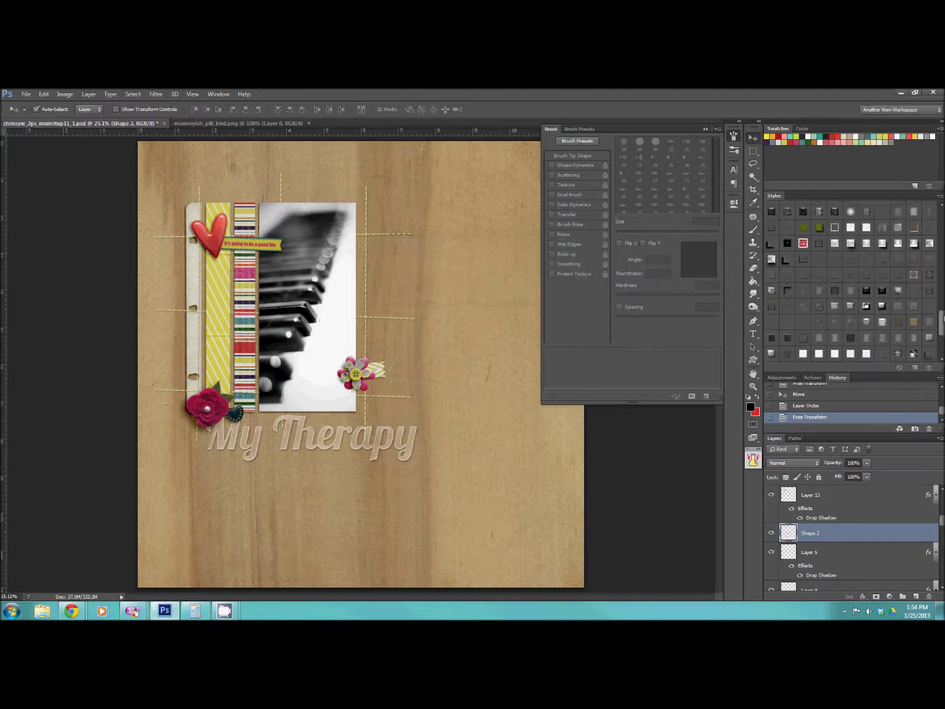
pyautogui.scroll(5, 850, 281)
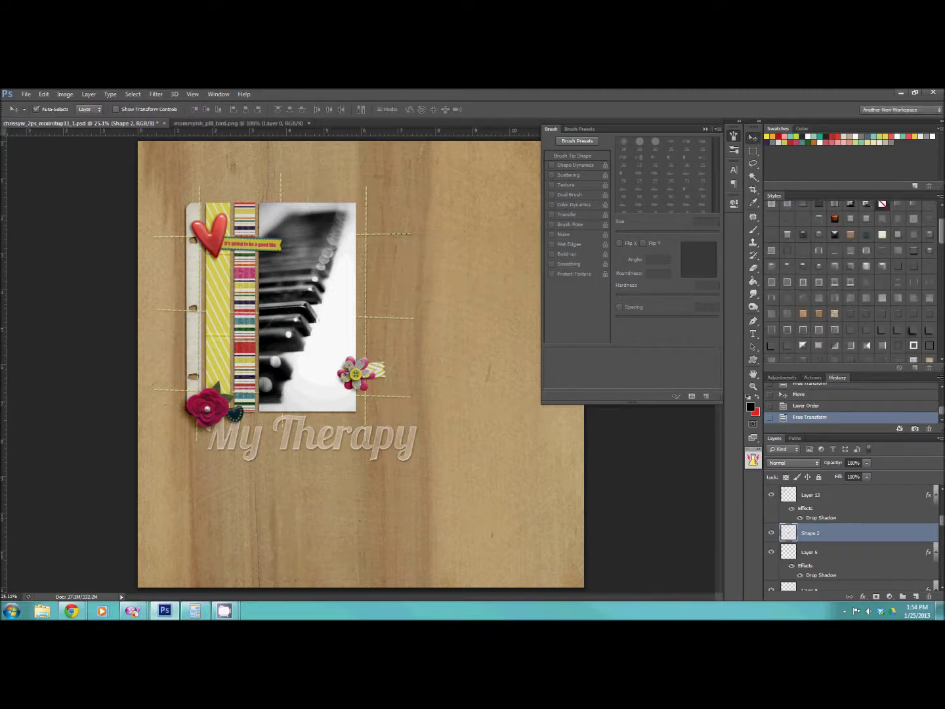
pyautogui.click(902, 333)
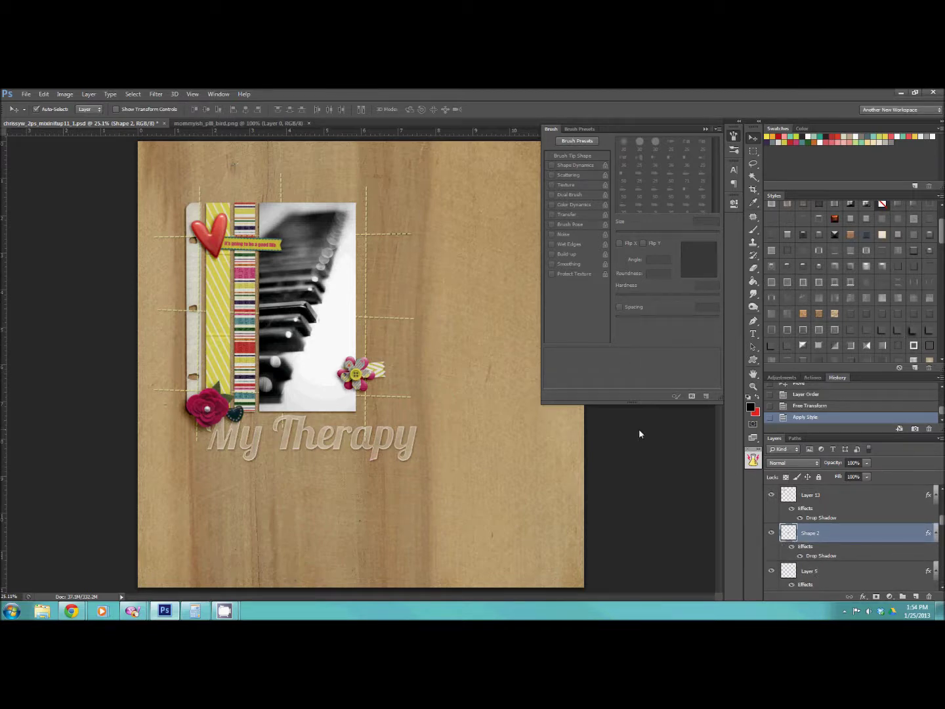
pyautogui.press('Delete')
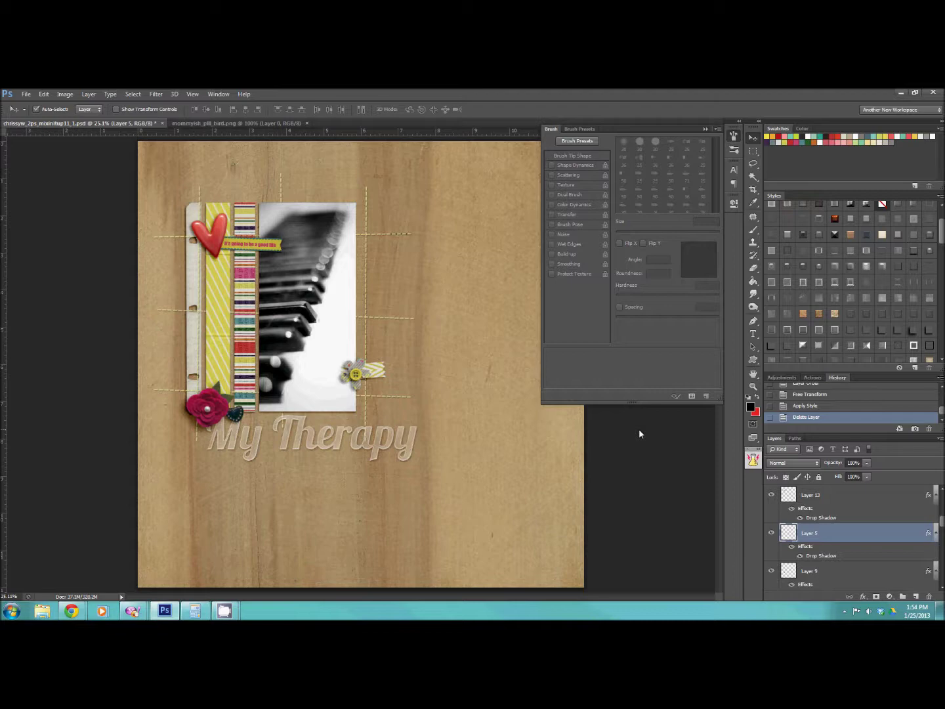